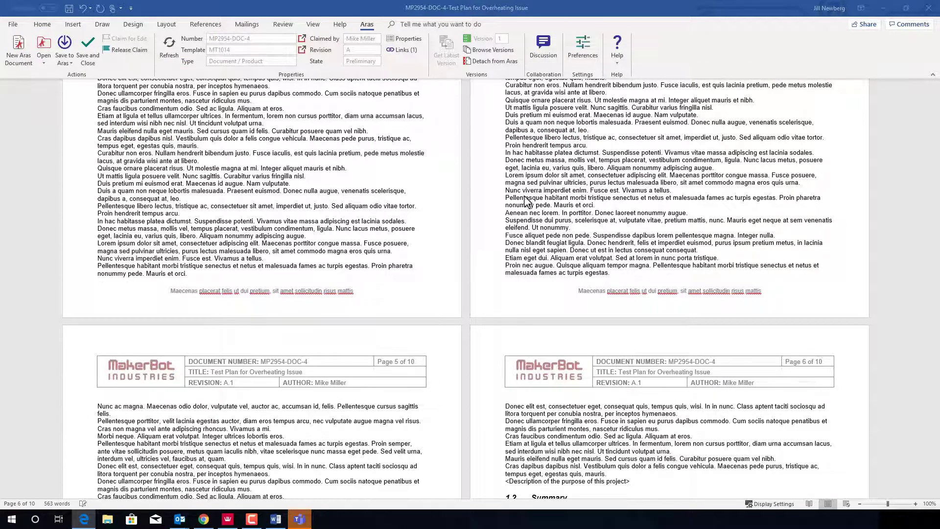
Step: Post 'Finished first draft. Please review.' on the MP2954-DOC-4 discussion, then save and close the document
click(544, 47)
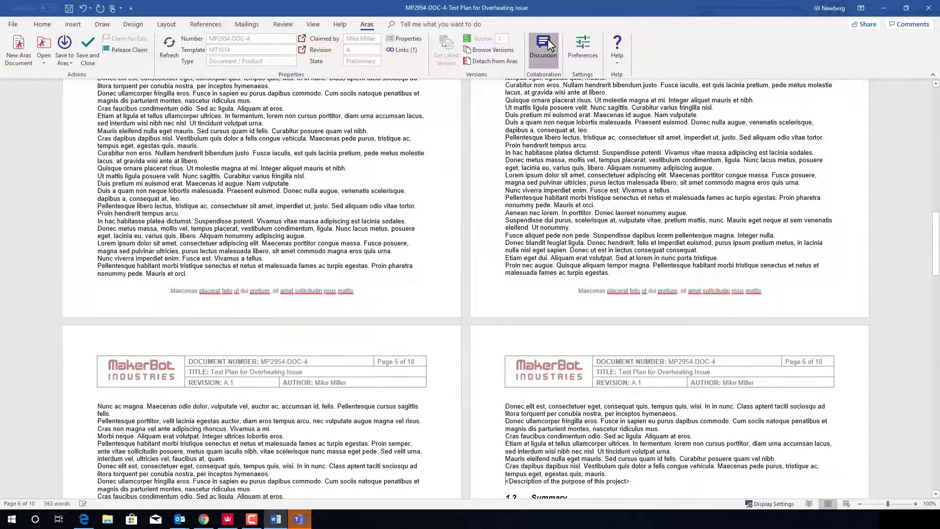
click(797, 116)
text(Fir)
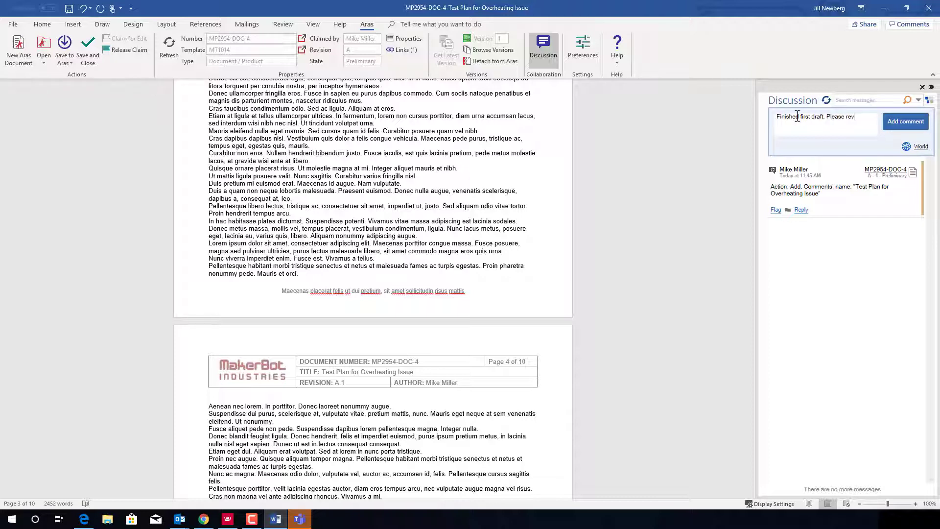
click(905, 122)
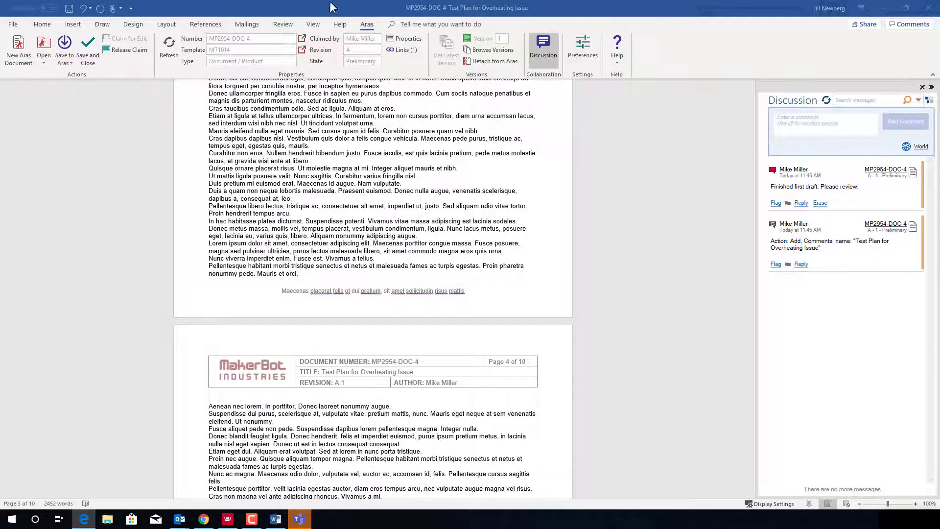
click(88, 48)
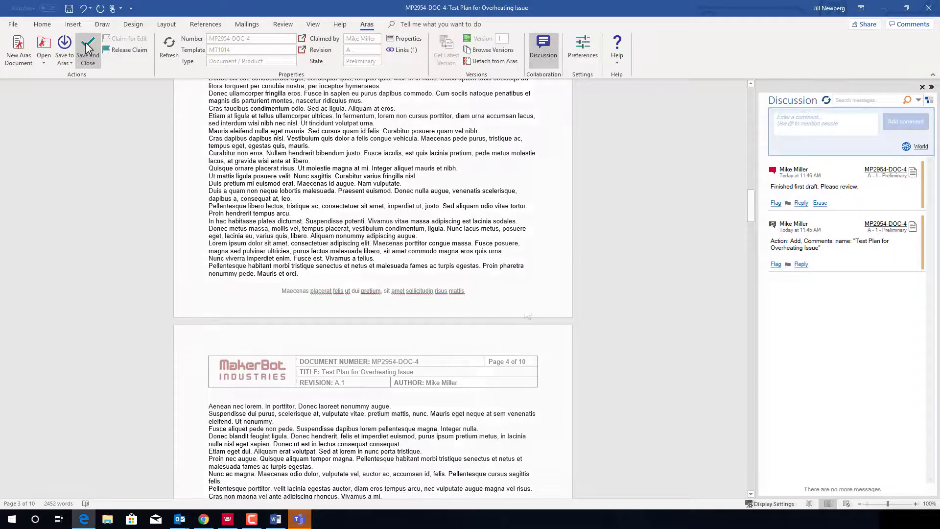
Step: Confirm the save, refresh Aras Flow, and open MP2954 from the ECO-00001015 'Change out fan' files
click(884, 8)
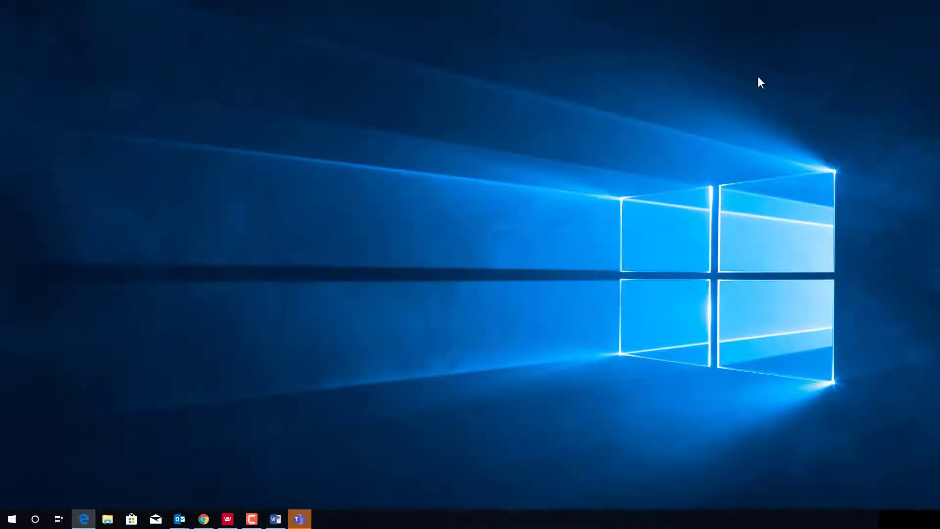
click(224, 522)
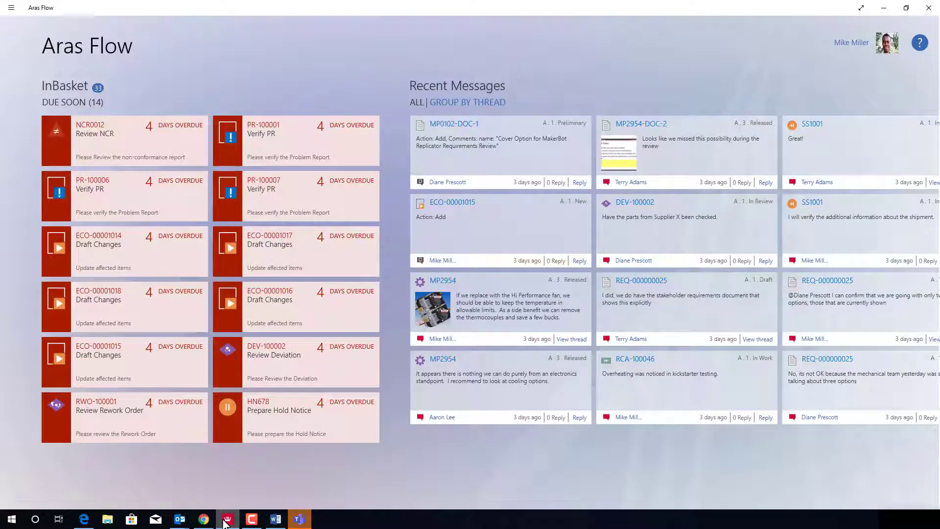
right_click(468, 442)
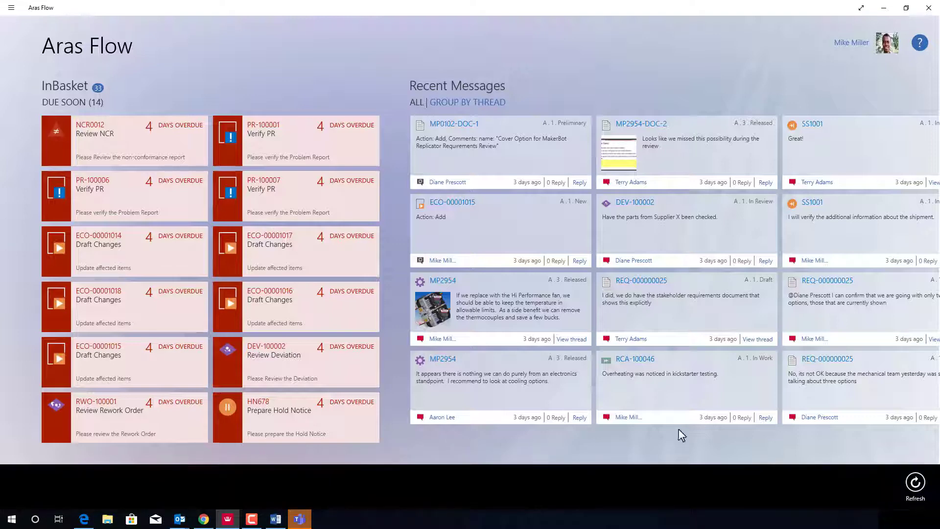
click(916, 483)
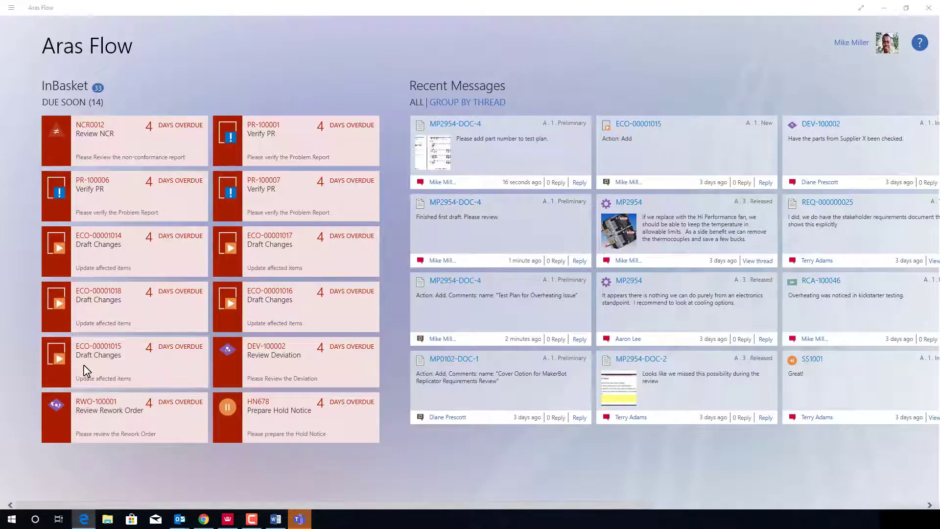
click(98, 353)
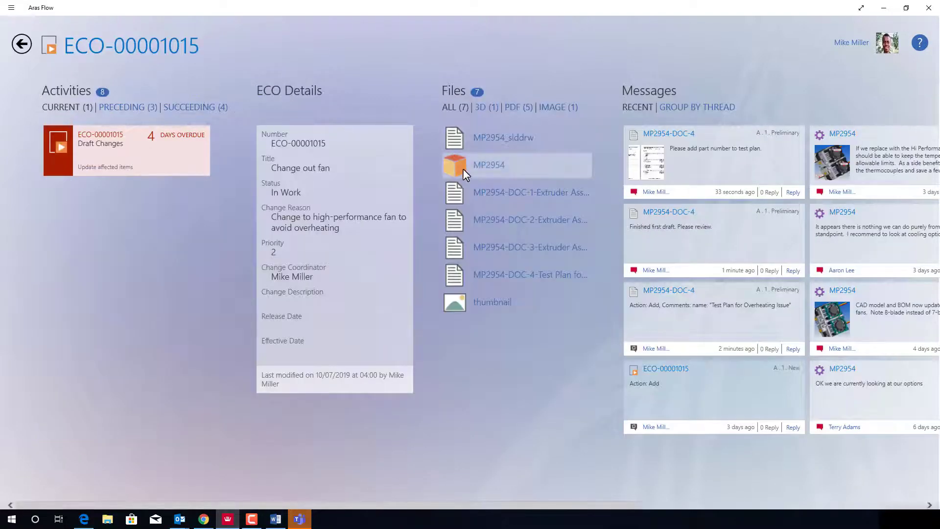
click(453, 168)
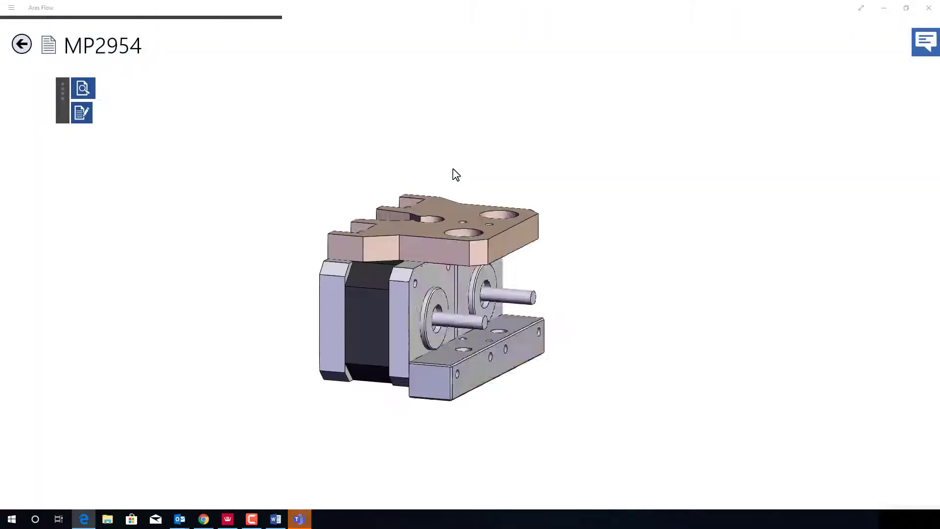
Step: Circle the right fan on MP2954 in red and pin the label 'Bolt quantities for new fan?'
mouse_move(487, 184)
mouse_down()
mouse_move(574, 233)
mouse_move(504, 233)
mouse_move(600, 243)
mouse_move(336, 132)
mouse_move(309, 151)
mouse_move(294, 122)
mouse_up()
click(82, 113)
click(132, 113)
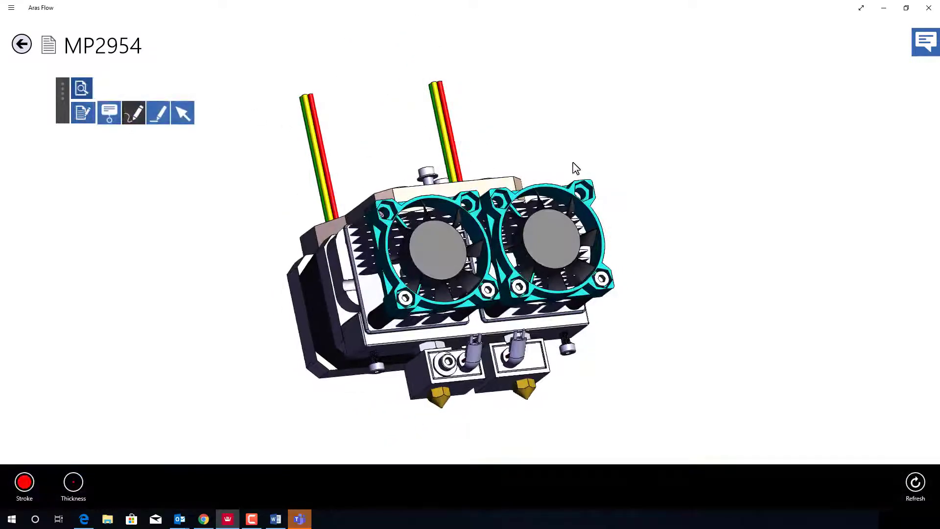
mouse_move(568, 158)
mouse_down()
mouse_move(607, 169)
mouse_move(578, 226)
mouse_move(562, 176)
mouse_up()
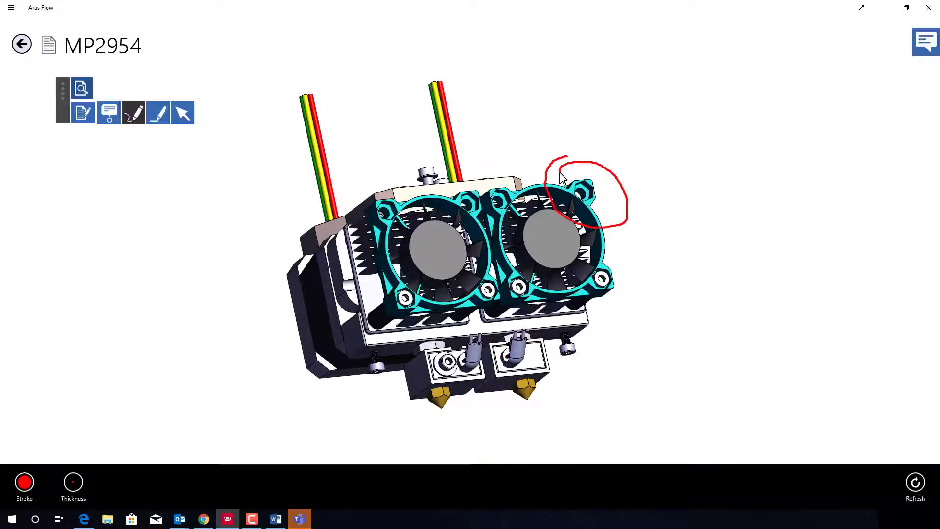
click(109, 113)
click(577, 142)
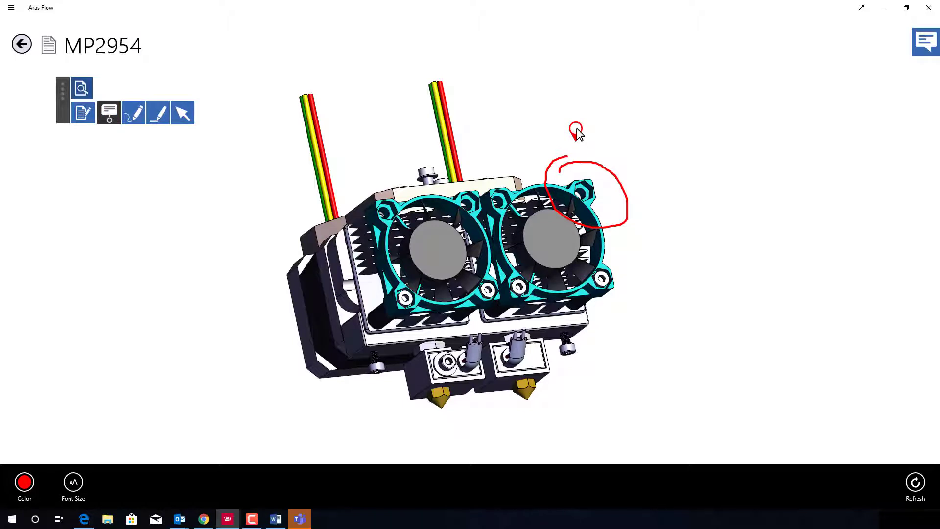
text(Bolt quantities for new fan)
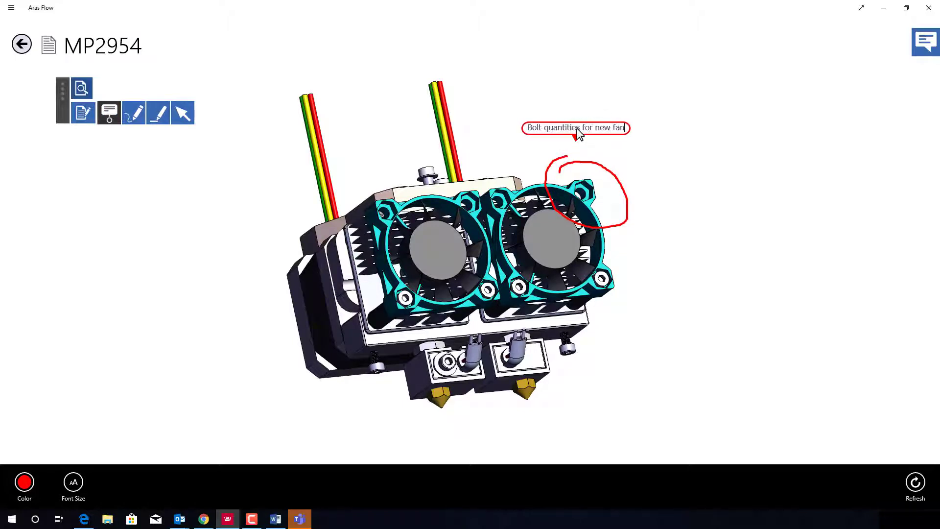
text(?)
Step: Post the markup with the message 'Check bolt quantities for new fan.'
click(925, 43)
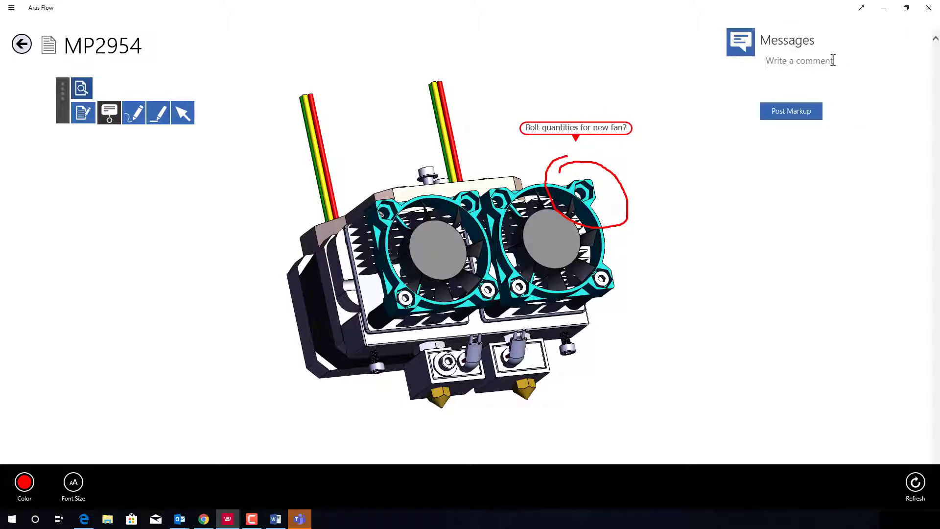
text(Check bolt quantities for new fan.)
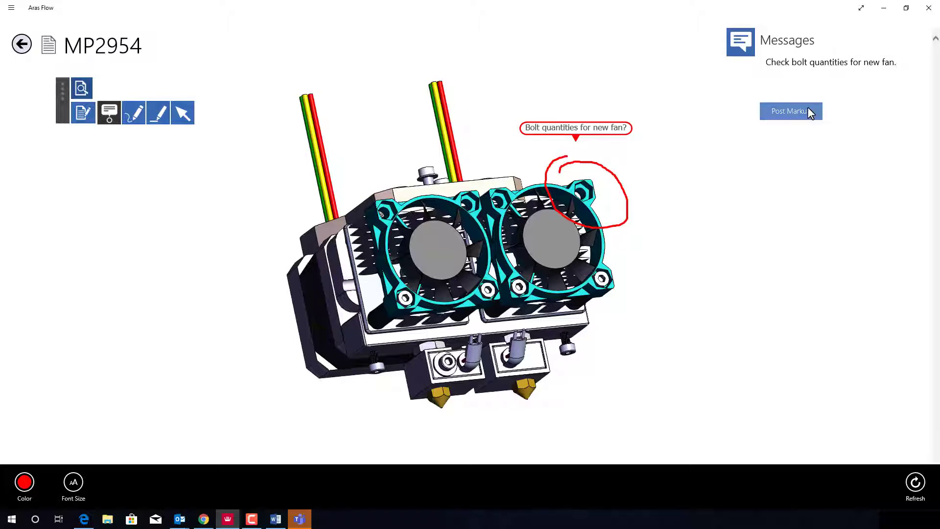
click(807, 108)
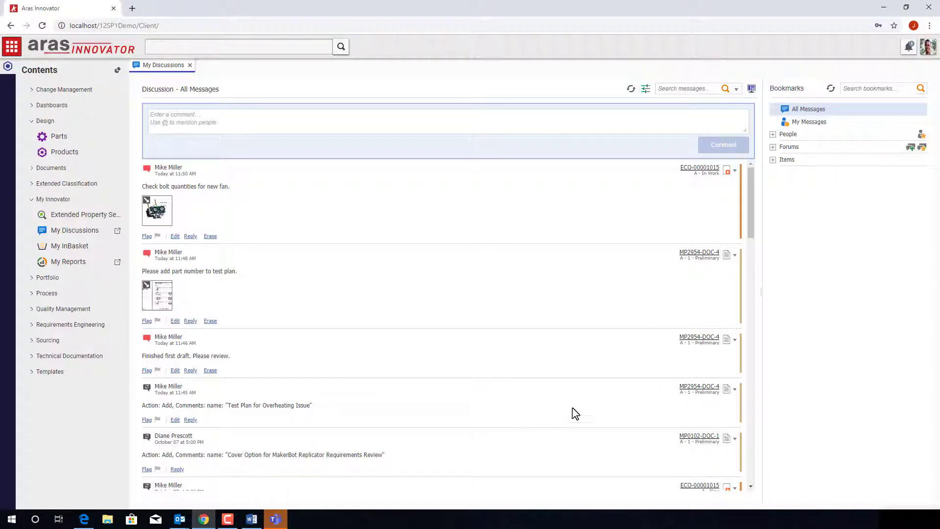
Step: Expand the bookmarked People, Forums and Items lists
click(774, 134)
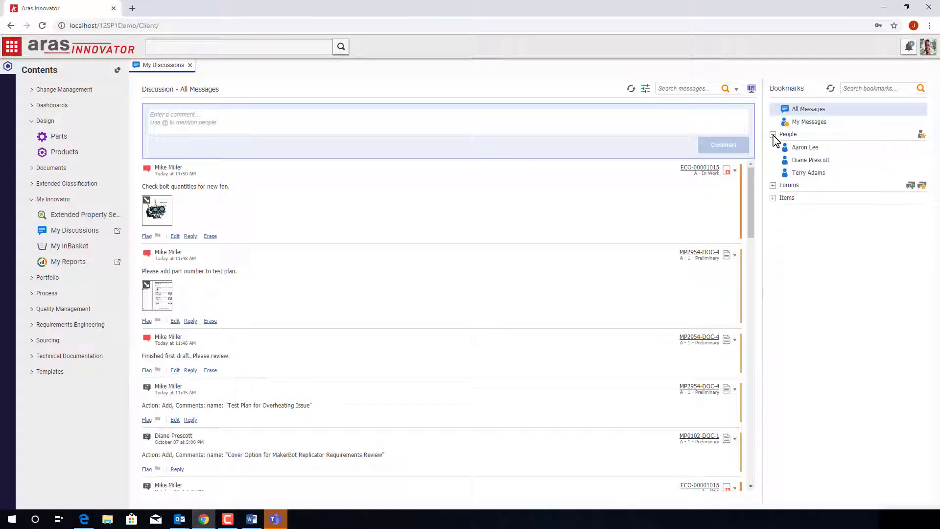
click(774, 186)
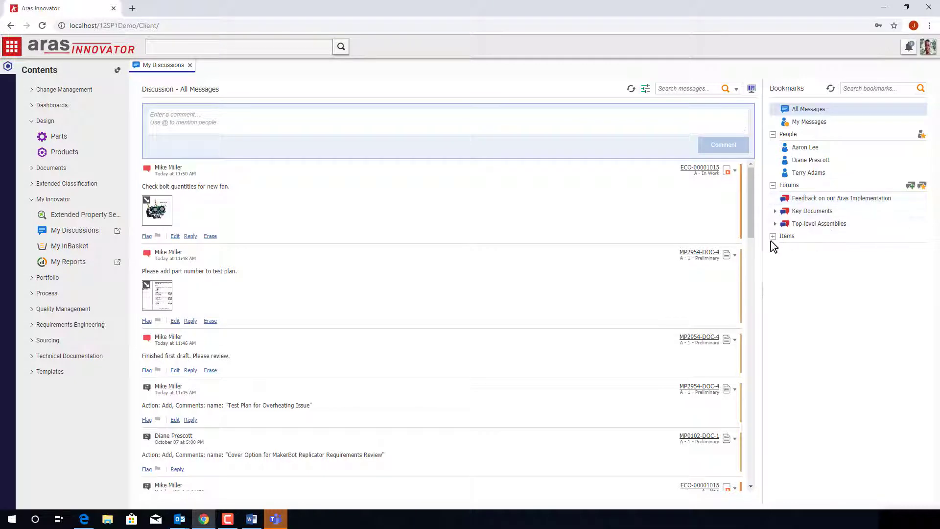
click(773, 236)
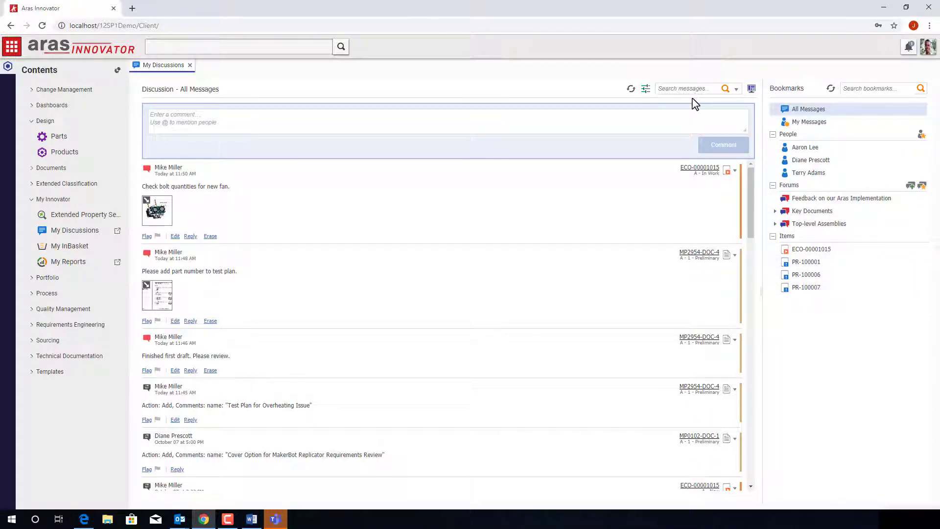
Step: Search messages for 'temperature' and open the current version of part MP2954 from the result
text(temperature)
click(726, 89)
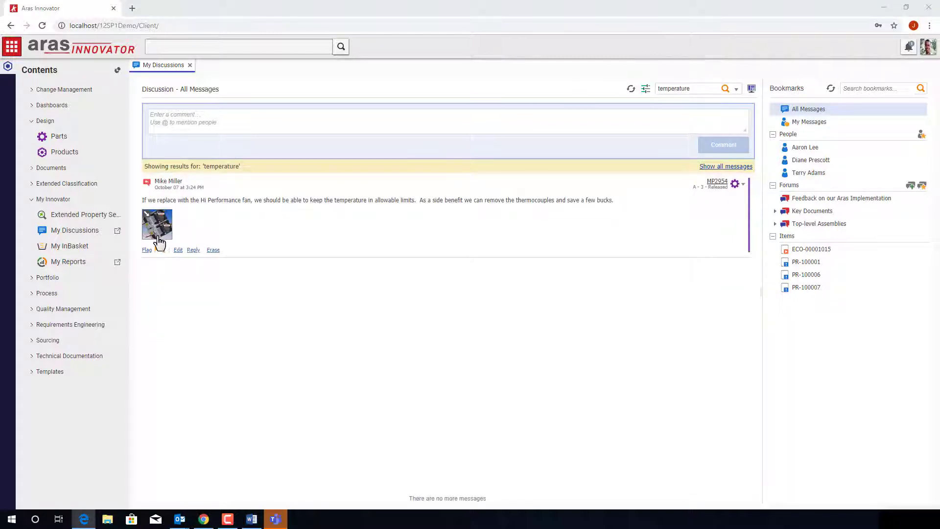
click(743, 185)
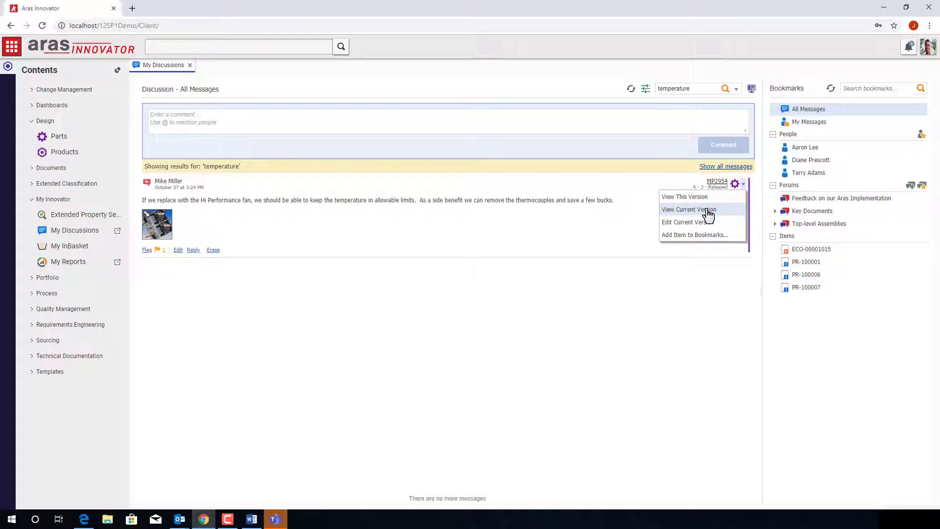
click(709, 210)
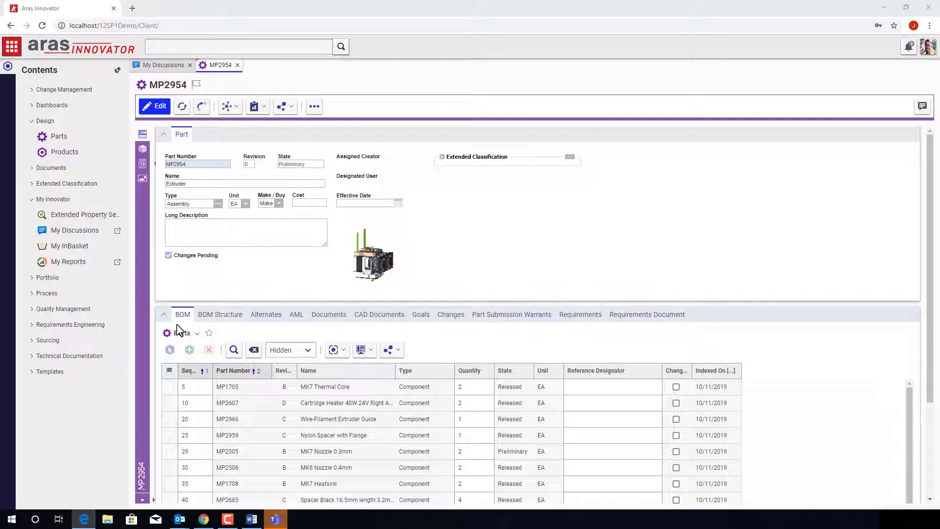
Step: Show MP2954's four documents, open the DOC-4 test plan file, and show the part's discussion
click(338, 317)
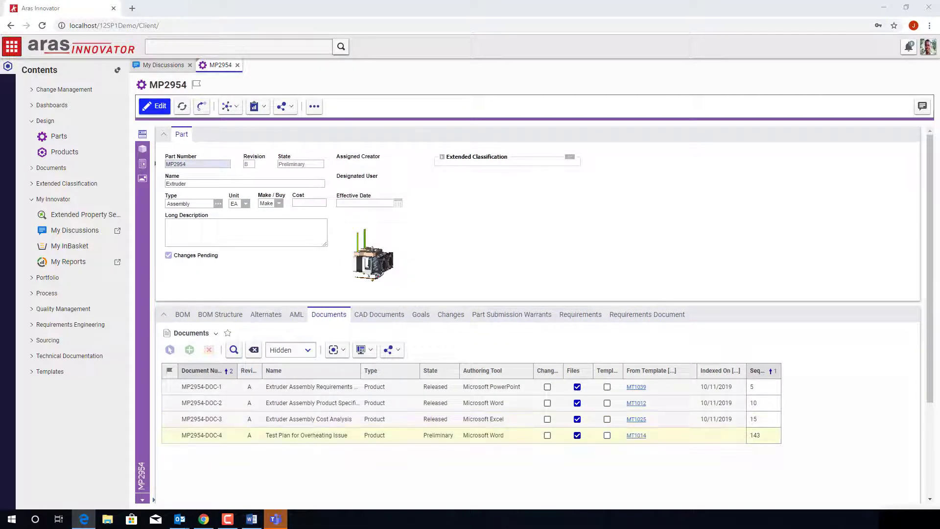
click(146, 164)
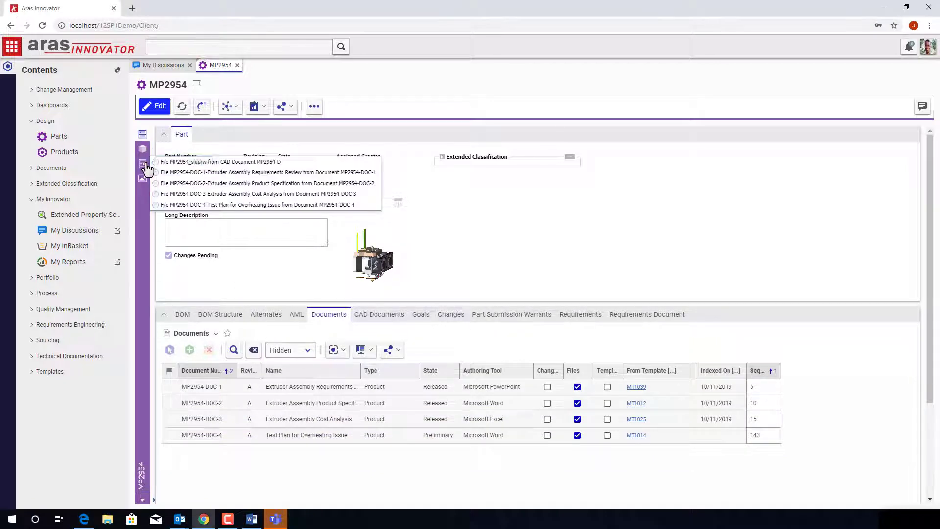
click(363, 205)
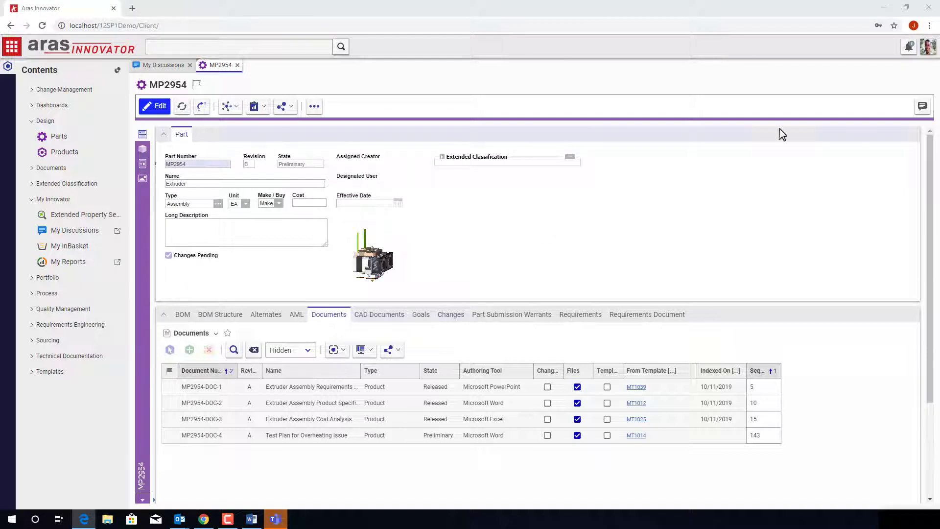
click(923, 106)
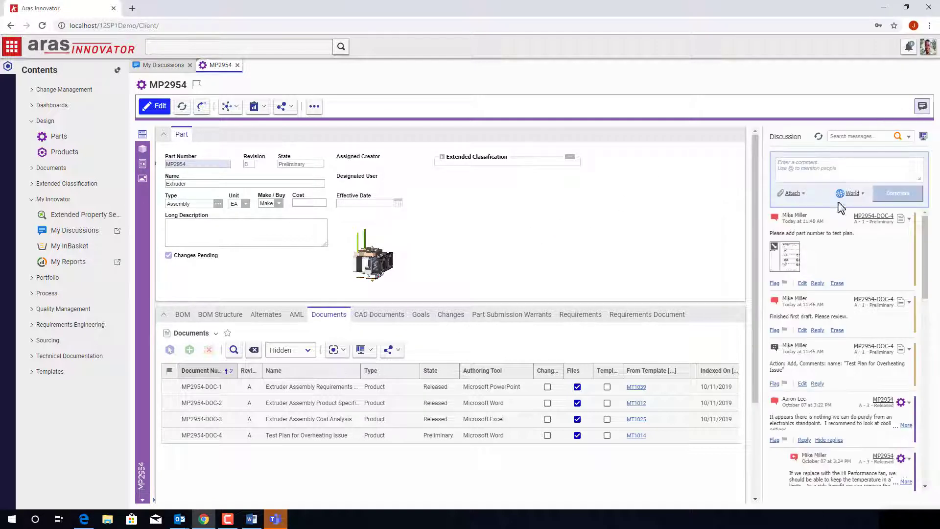
Step: Post a comment mentioning a colleague, asking them to check the new test plan for the part number
click(786, 257)
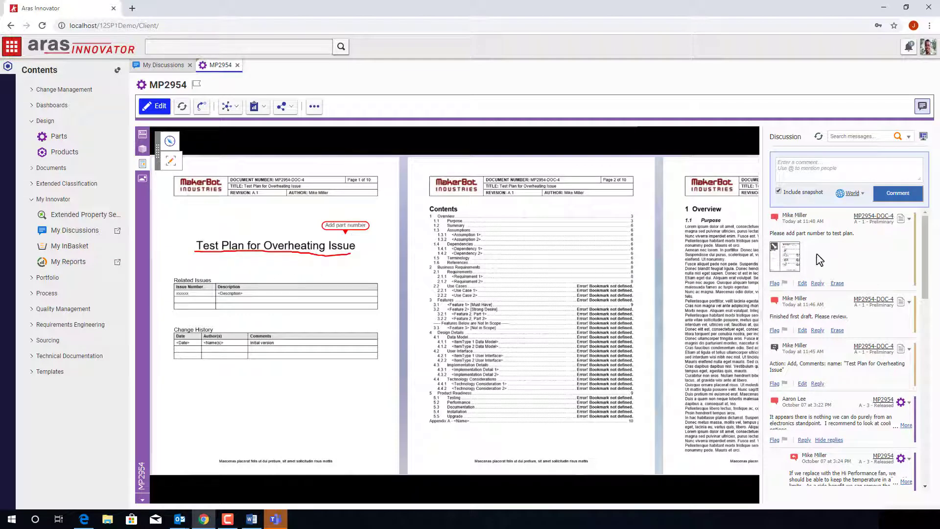
click(834, 165)
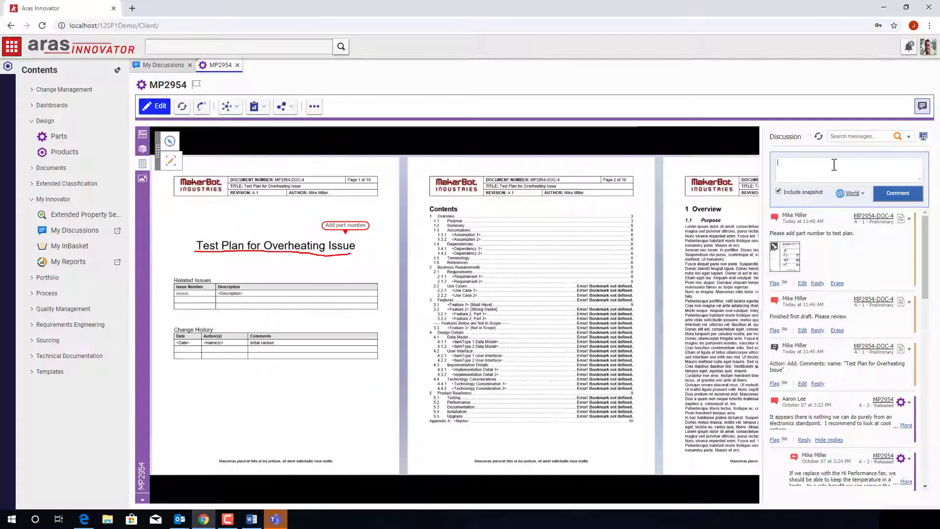
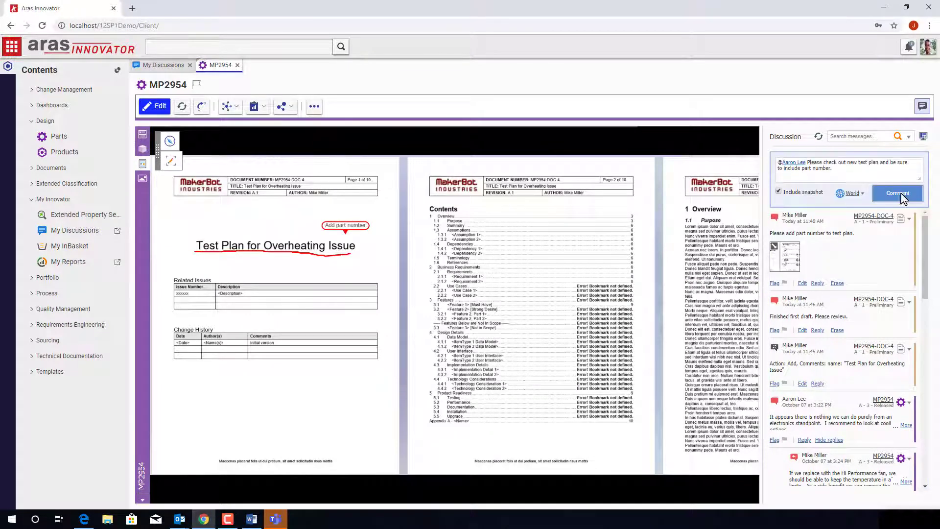
click(900, 193)
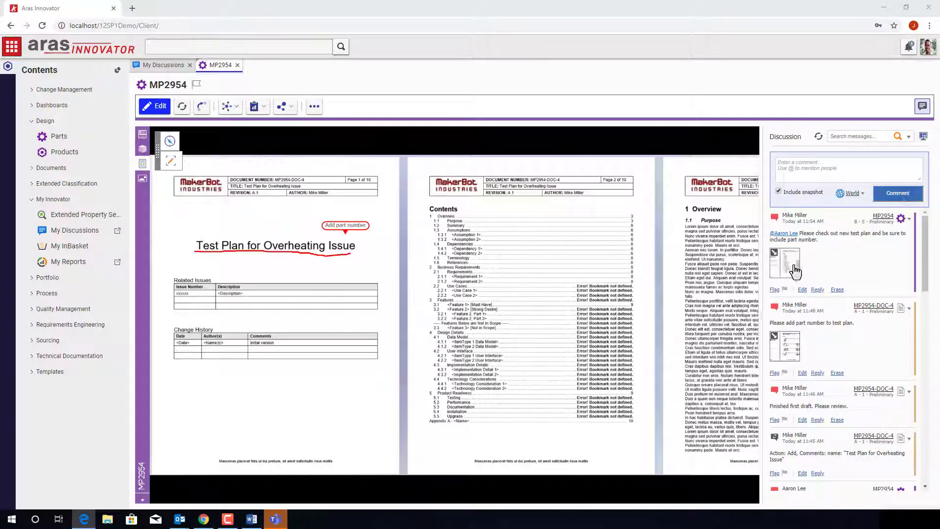
Step: Inspect the extruder's 3D CAD model, then return to its documents with the discussion closed
click(143, 149)
drag(563, 275, 530, 323)
scroll(480, 343, up, 5)
scroll(480, 343, down, 4)
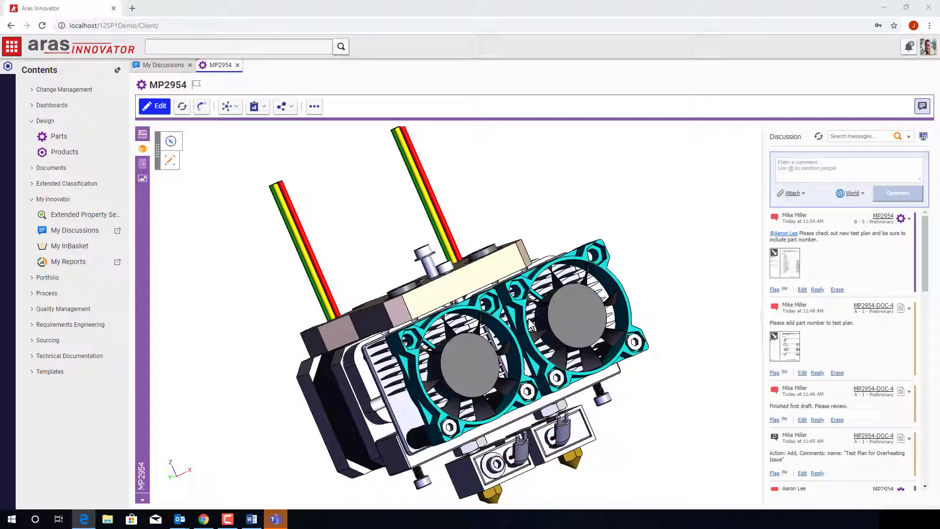
click(143, 133)
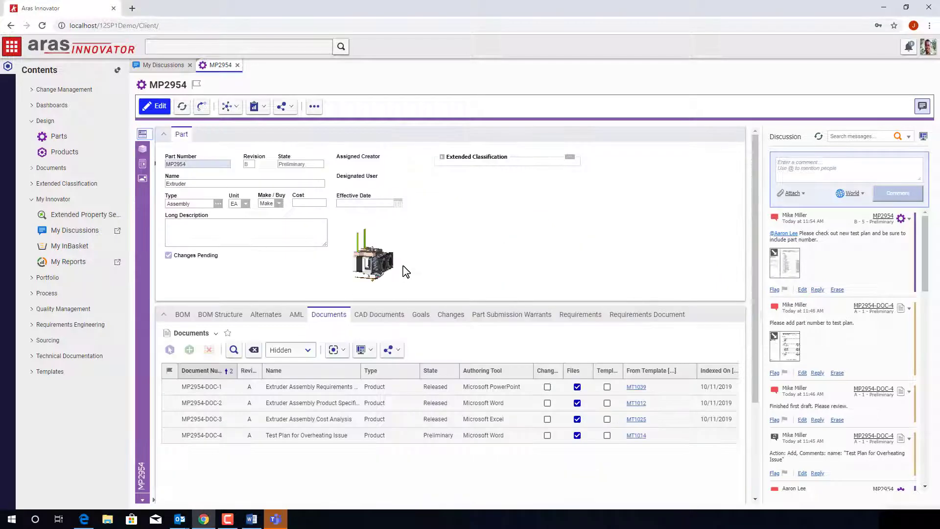
click(923, 106)
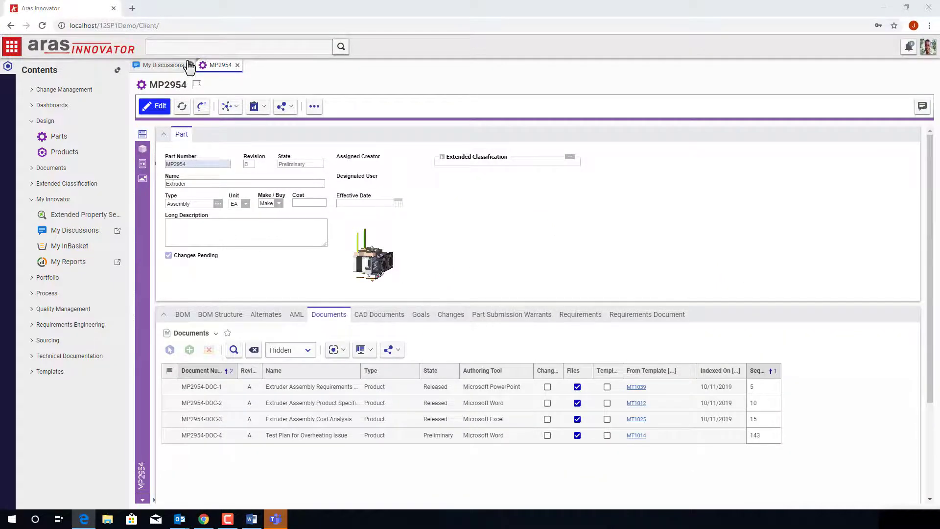
Step: Dock the Contents panel open, then pin and unpin Design > Products on the quick-access sidebar
click(190, 65)
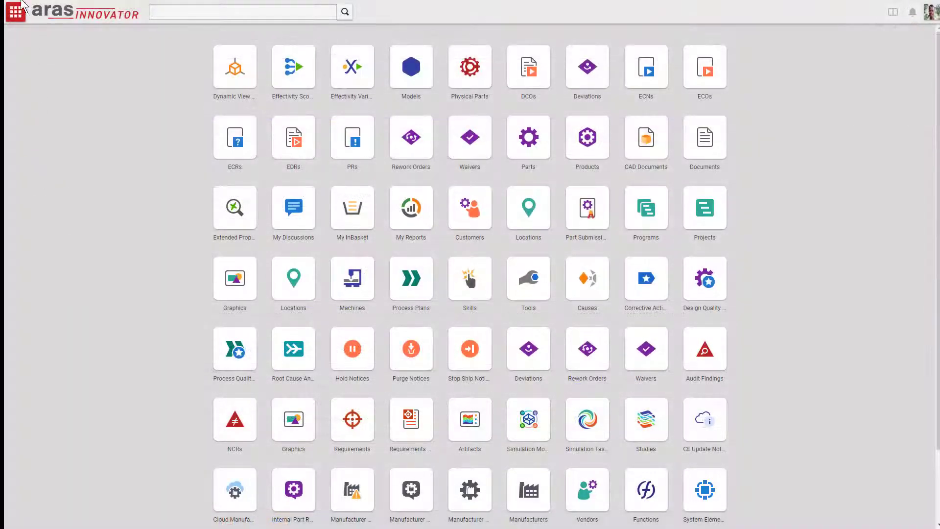
click(16, 13)
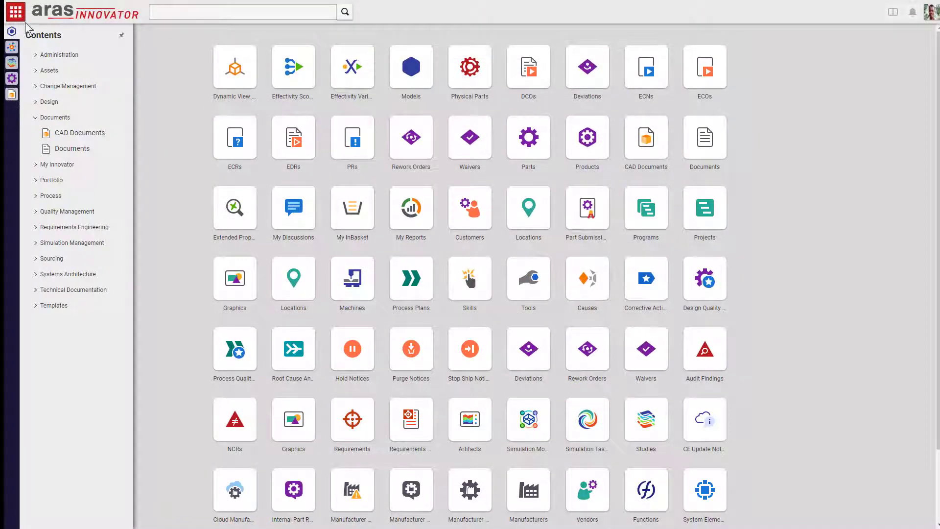
click(122, 37)
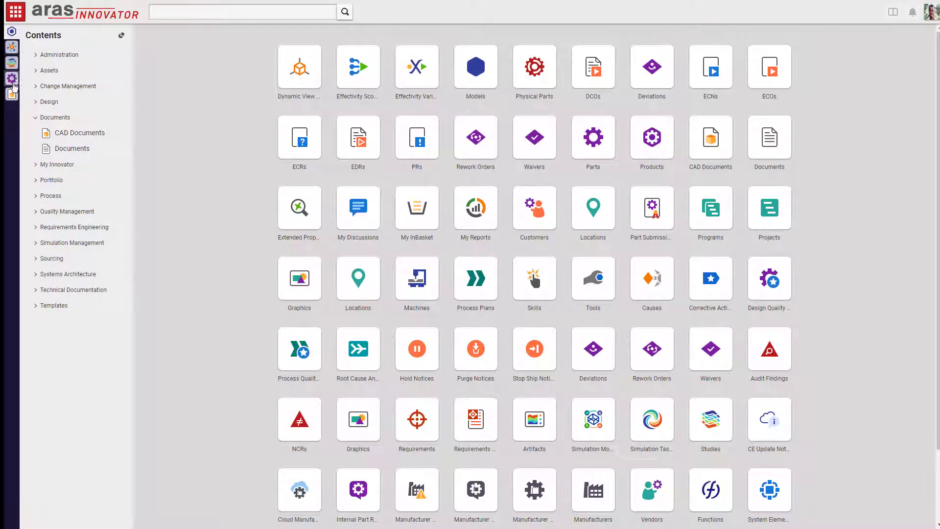
click(52, 101)
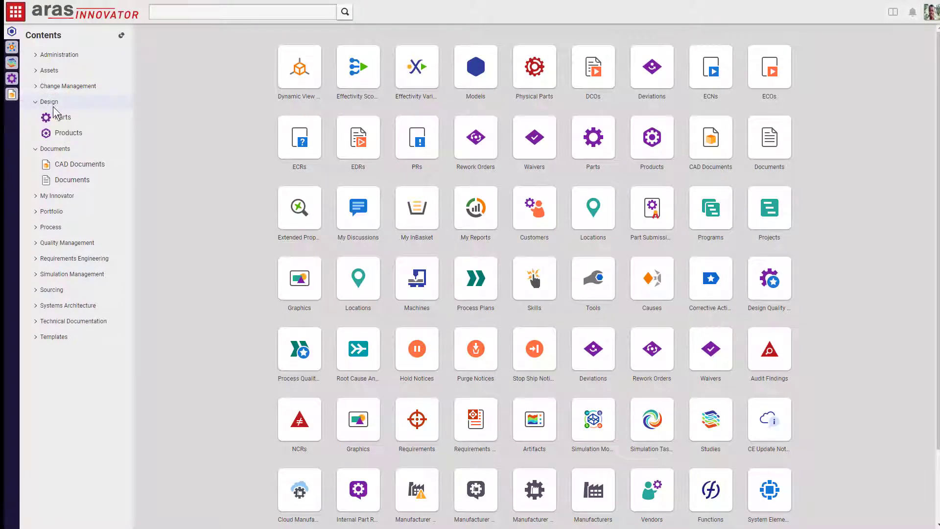
right_click(60, 131)
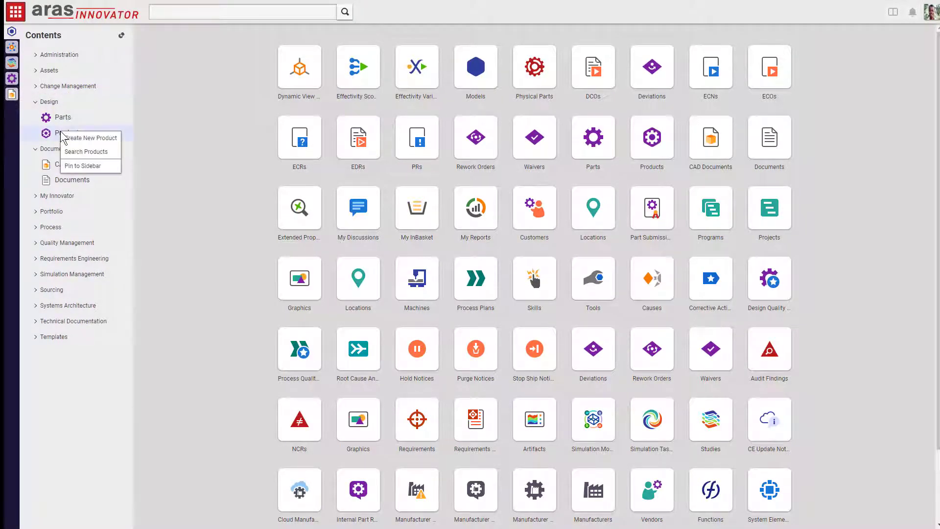
click(91, 167)
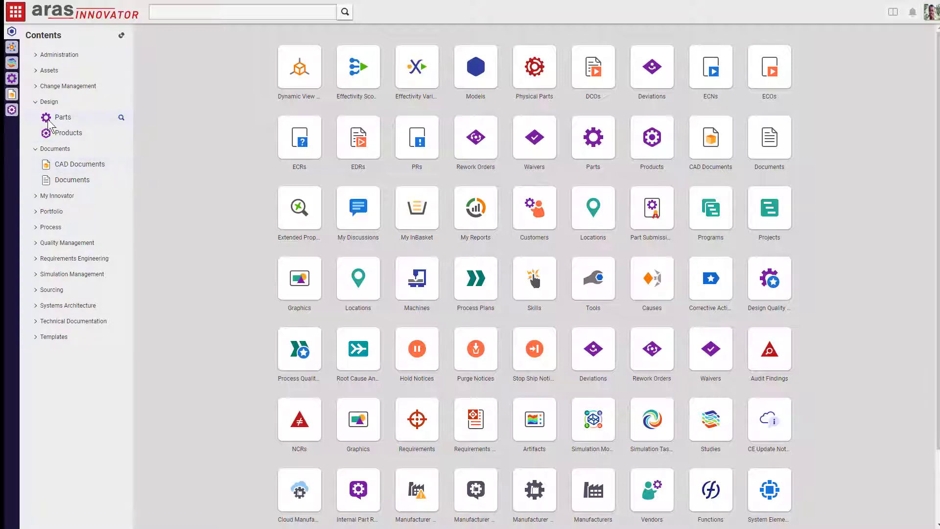
click(12, 110)
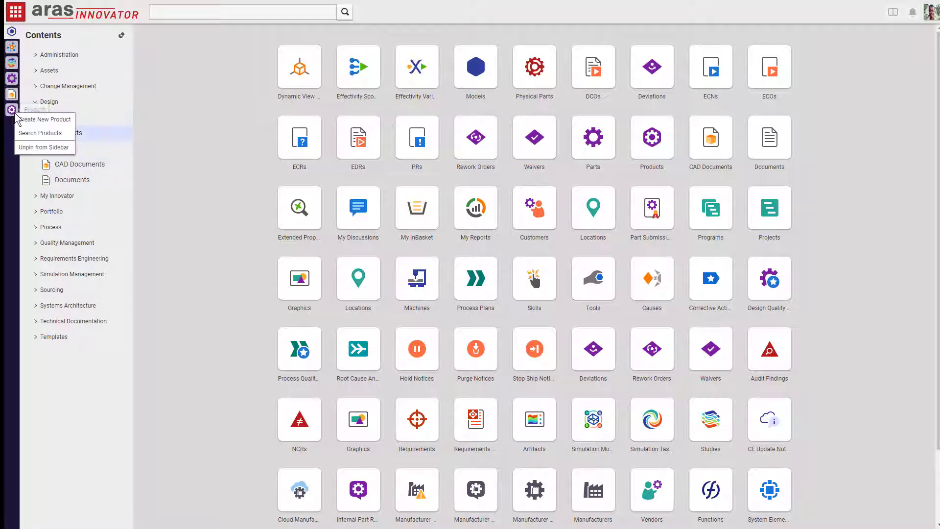
click(29, 148)
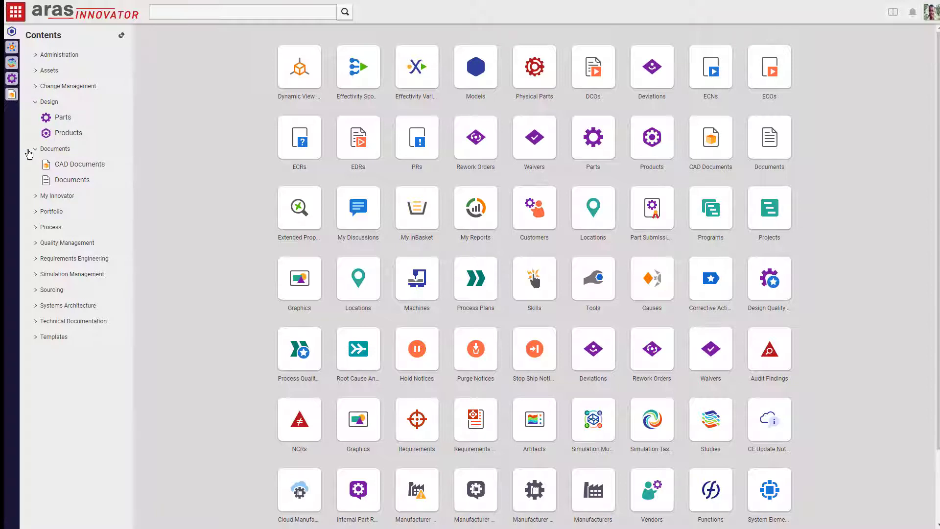
Step: Quick-search CAD Documents for MP0101 and open the MakerBot Replicator document
click(12, 79)
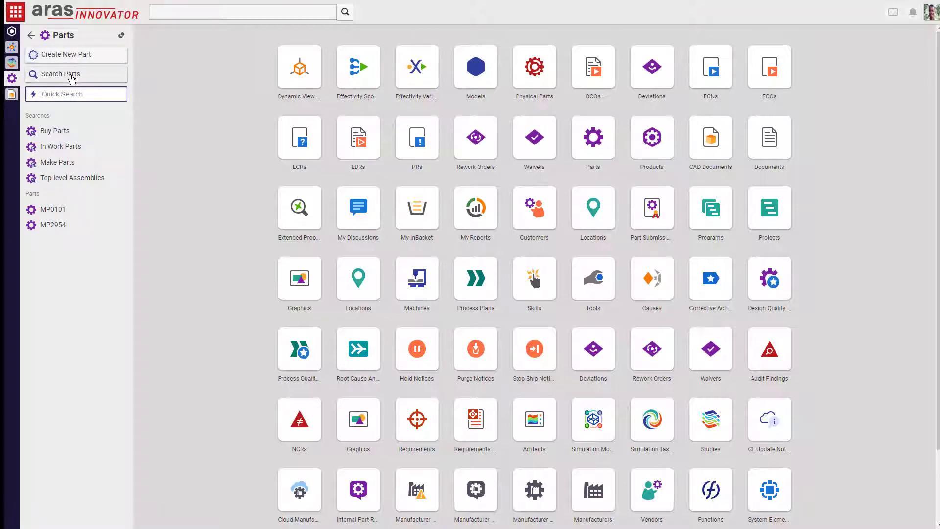
click(11, 94)
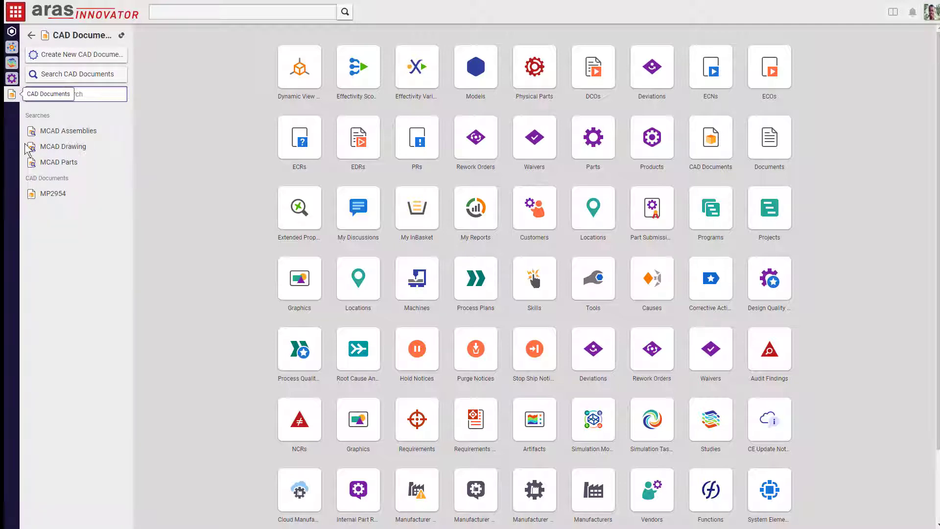
click(75, 96)
text(MP0101)
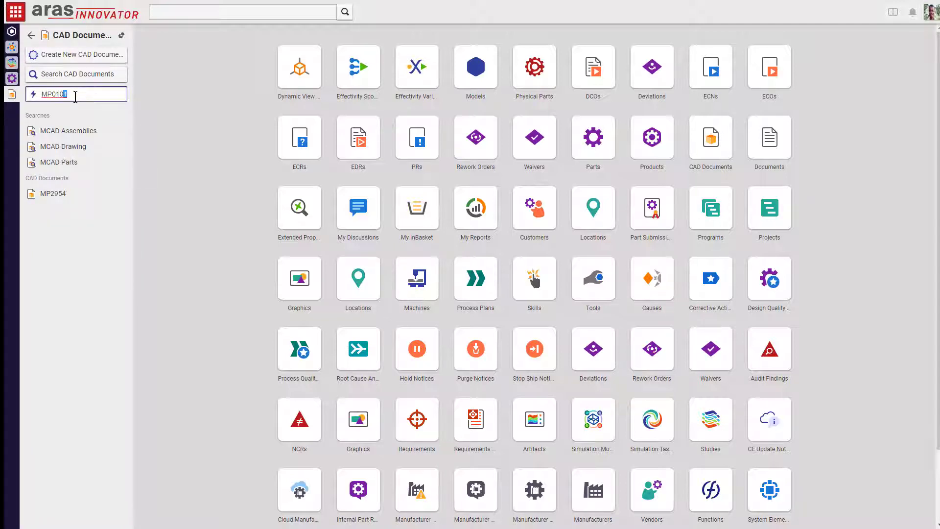
key(Return)
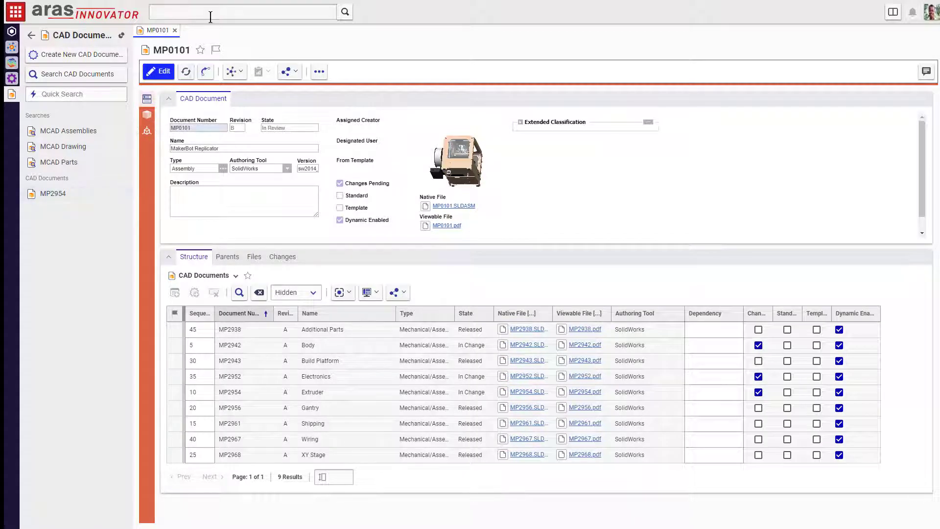
Step: Star MP0101 as a favorite and switch to the 16-part Component/Preliminary search
click(201, 50)
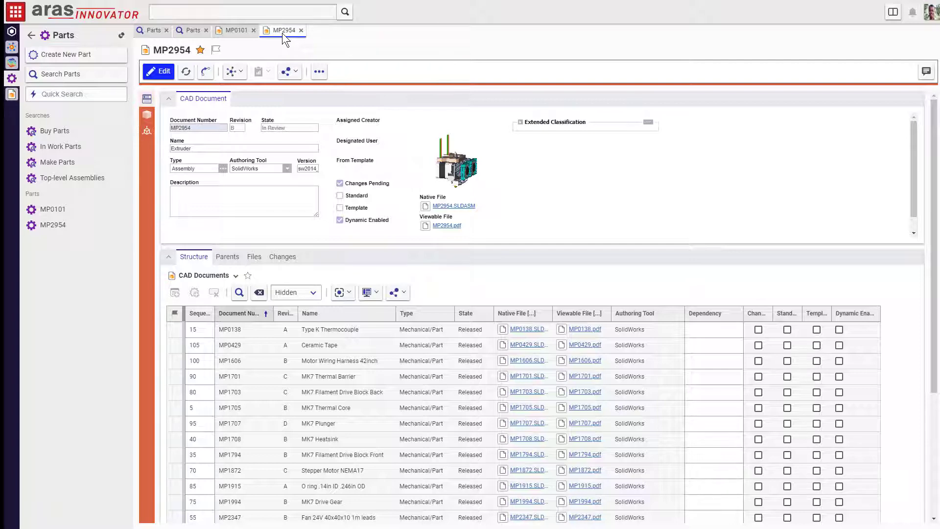
click(198, 34)
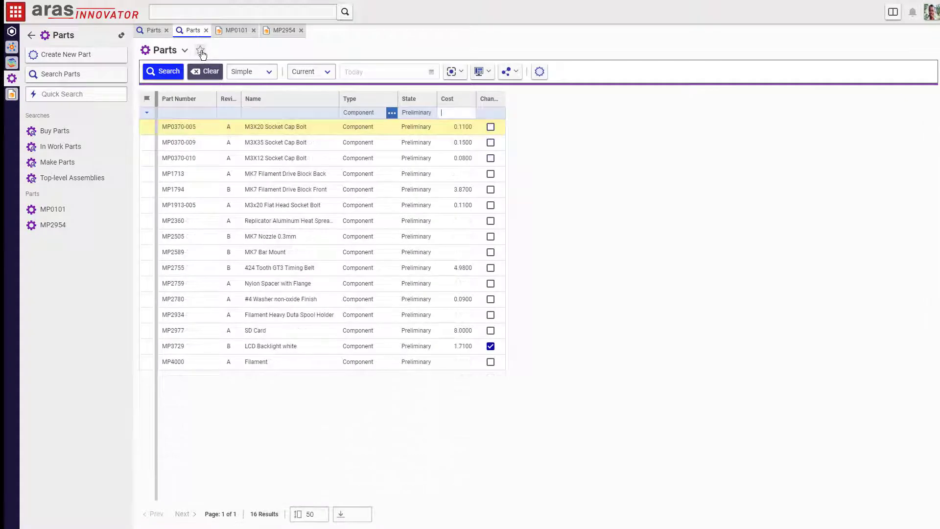
Step: Save the search as favorite 'In-Work Components-Makerbot', pinned to Quick Access
click(200, 51)
text(Pre)
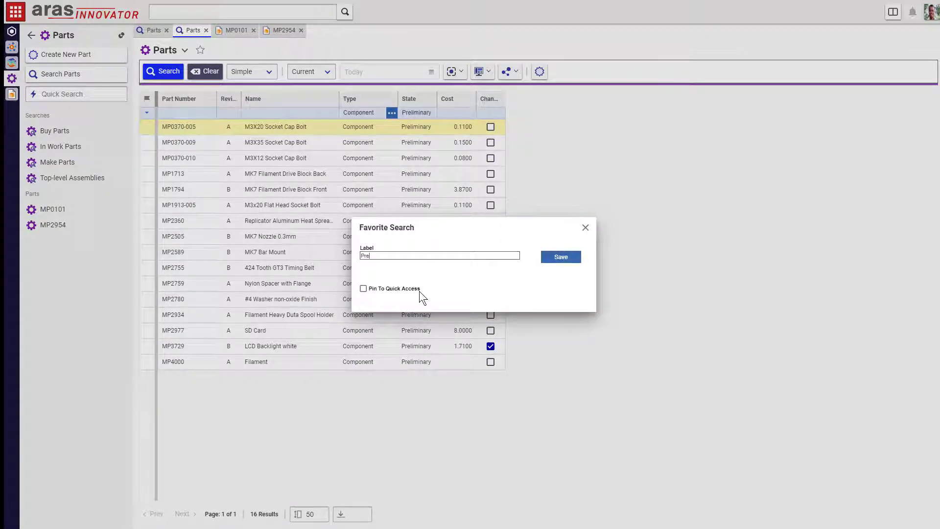
key(ctrl+a)
text(In-Work Components-Makerbot)
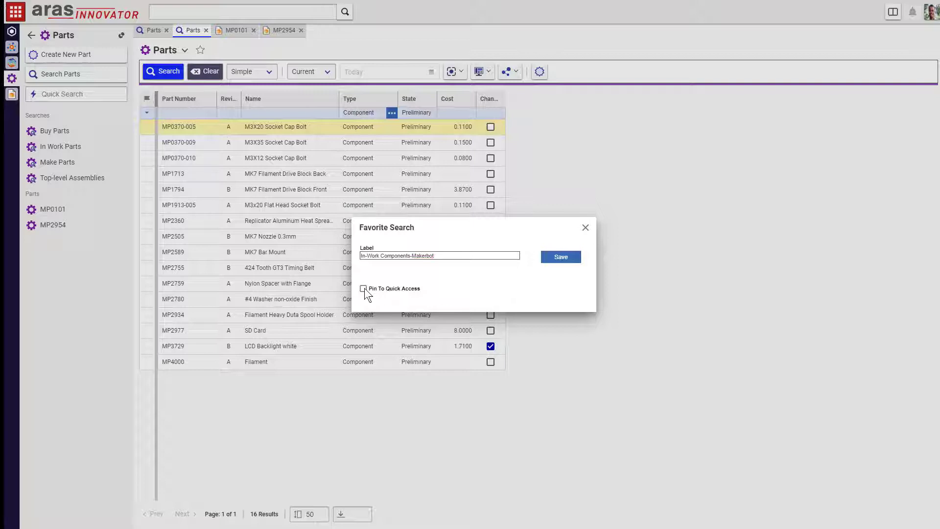
click(364, 289)
click(558, 258)
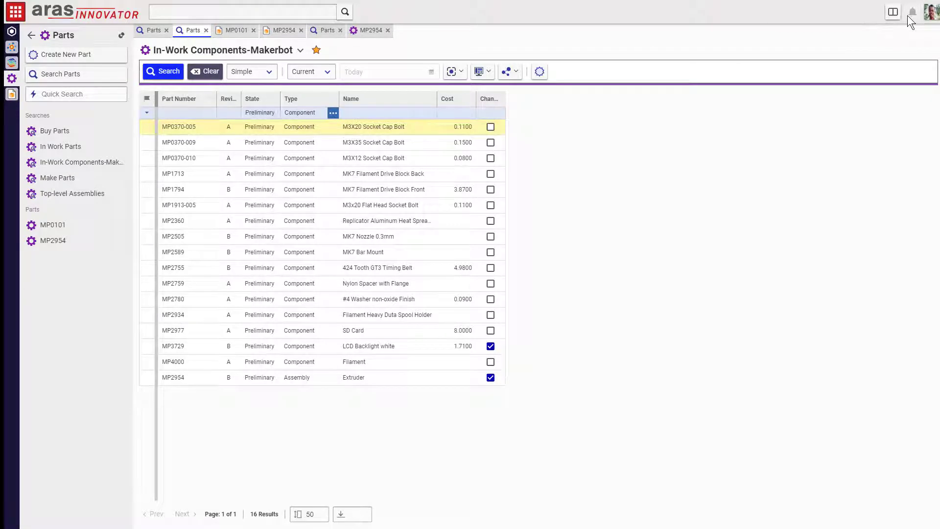
Step: Split the view, dock MP2954 into the left pane, and reorder the search tabs ahead of MP0101
click(890, 14)
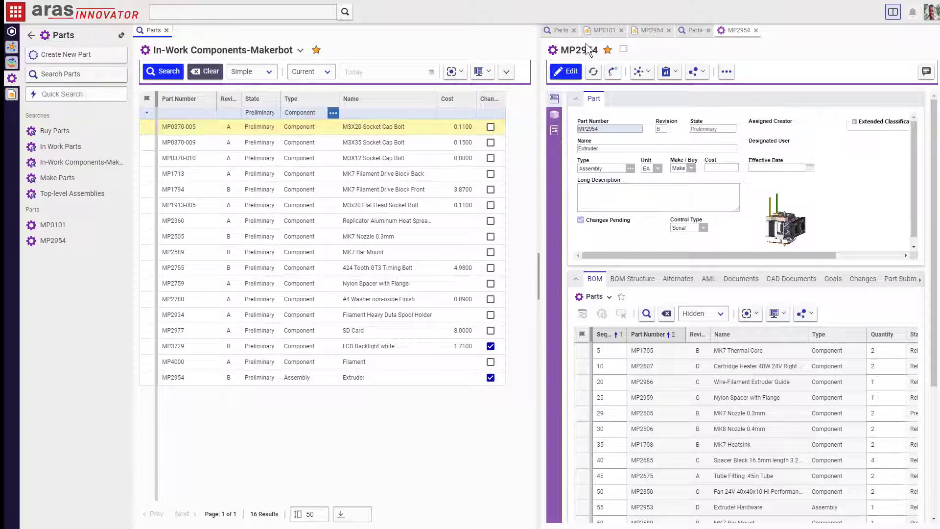
right_click(734, 37)
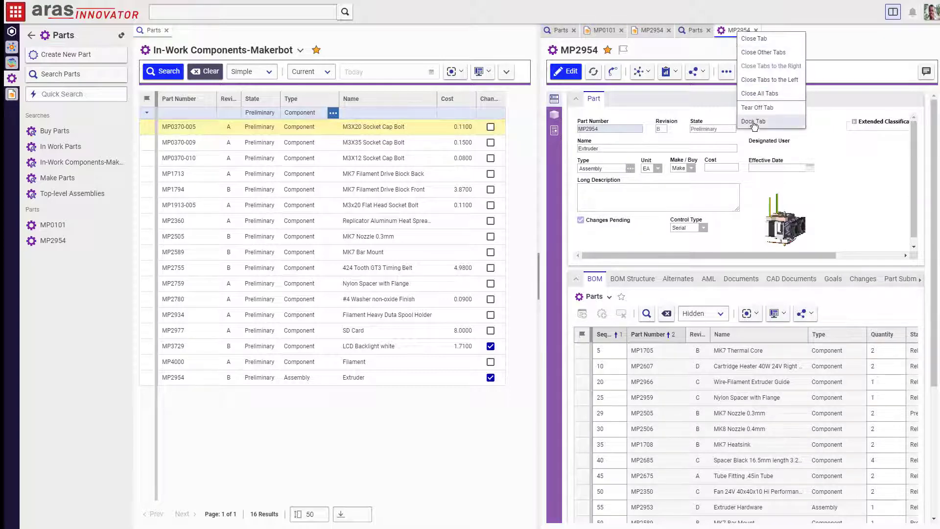
click(754, 122)
drag(697, 36, 574, 37)
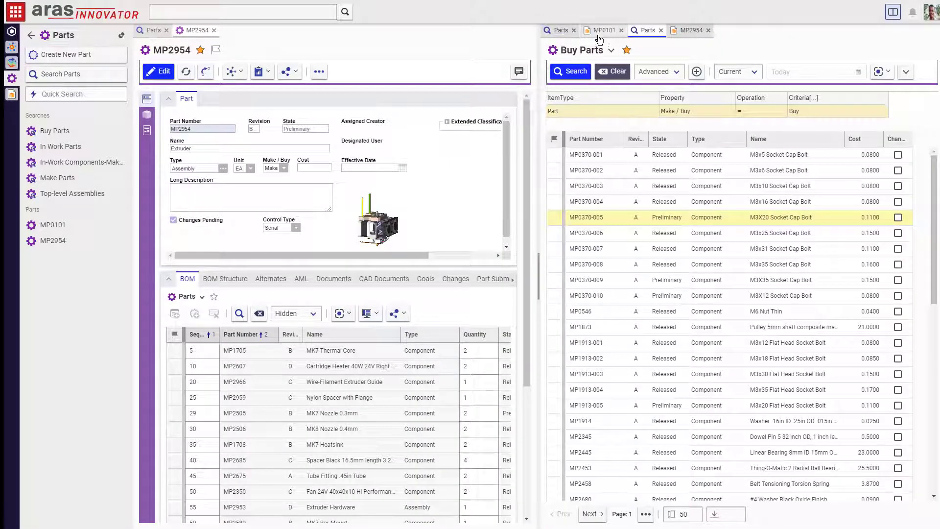
drag(651, 37, 592, 40)
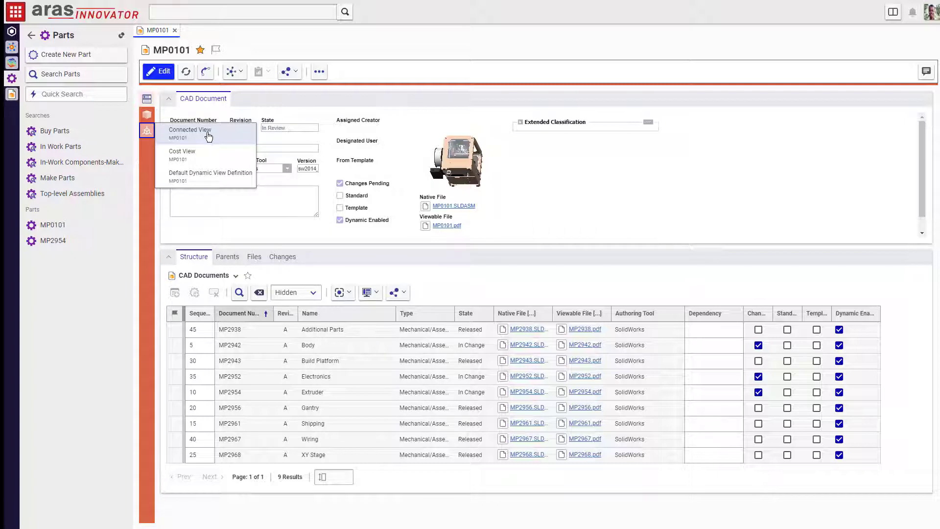
Step: In MP0101's connected view, expand MP2954 and view the extruder parts from the top
click(208, 136)
drag(723, 319, 768, 402)
double_click(206, 198)
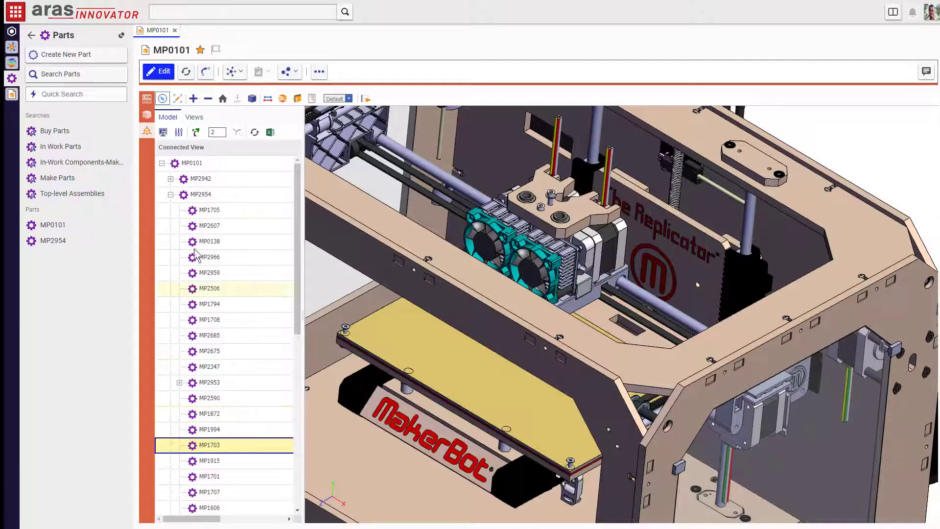
click(207, 193)
scroll(657, 232, up, 3)
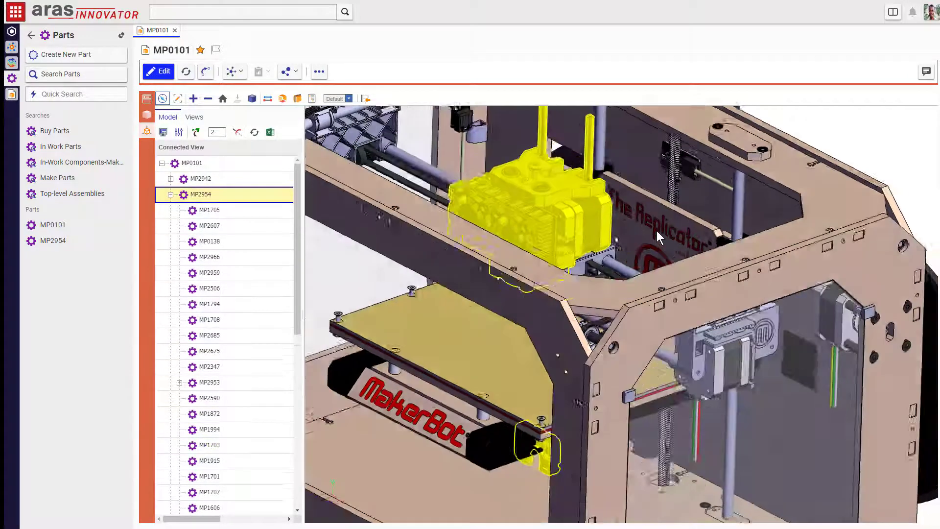
drag(671, 228, 684, 253)
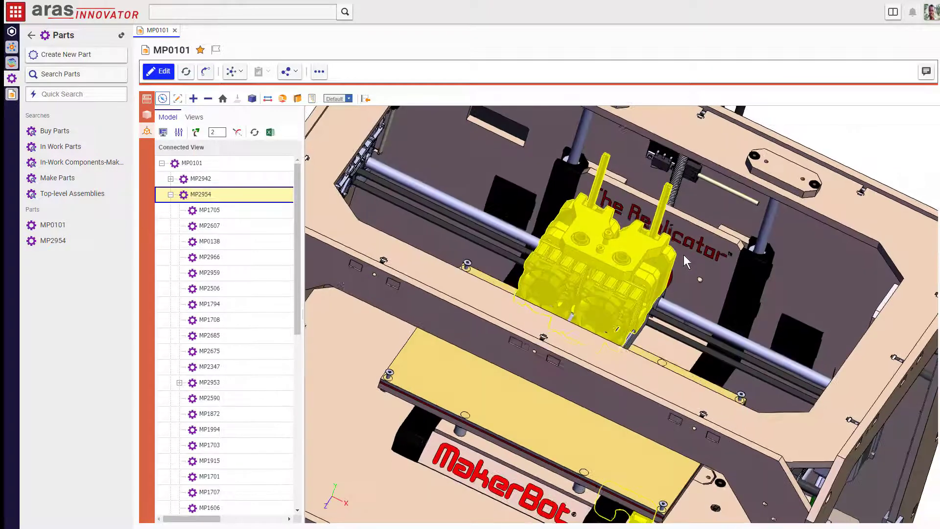
scroll(259, 266, down, 6)
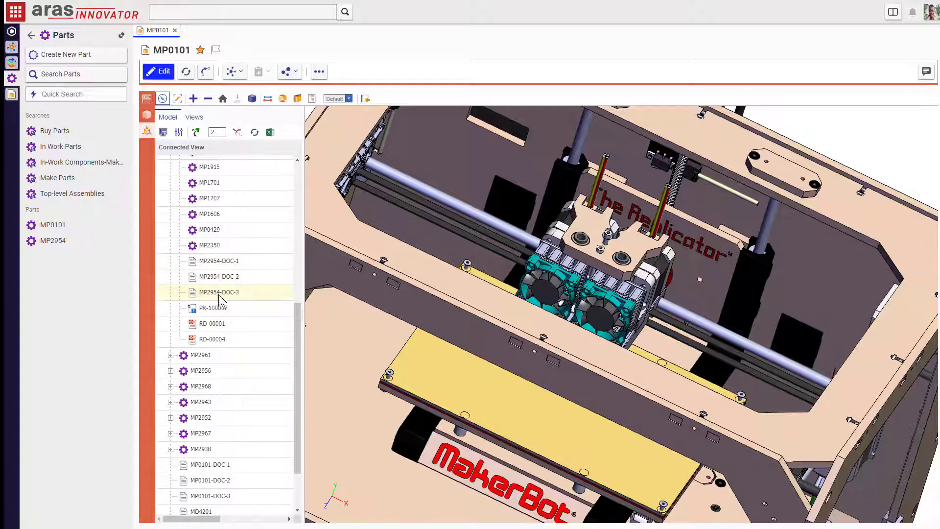
Step: Open problem report PR-100007 from MP2954's linked items
click(211, 309)
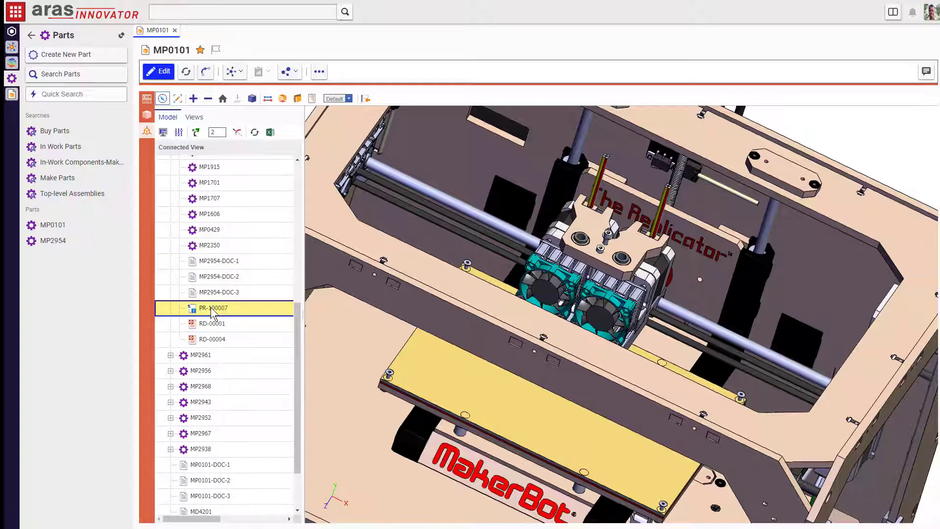
right_click(211, 308)
click(219, 313)
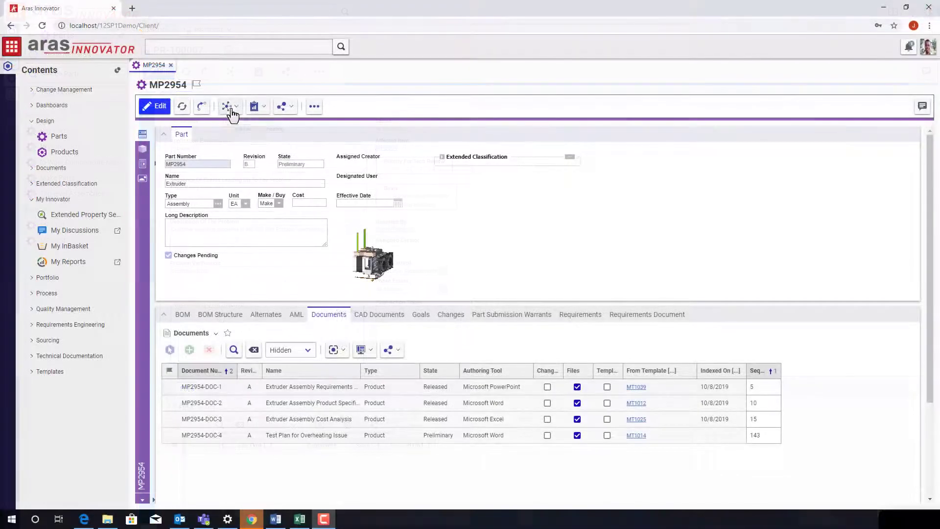
Step: Show MP2954's Structure Browser, expand the whole tree, then collapse it again
click(230, 107)
click(245, 135)
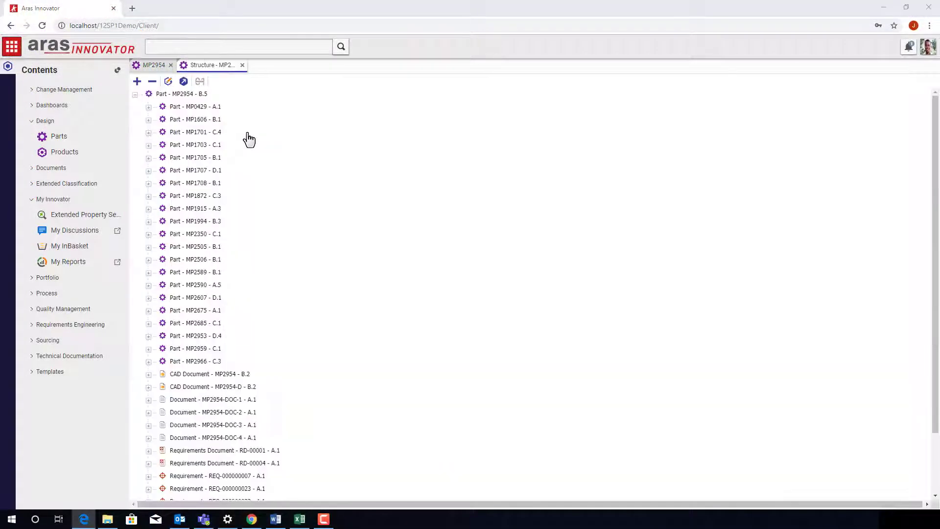
click(138, 82)
scroll(361, 182, down, 7)
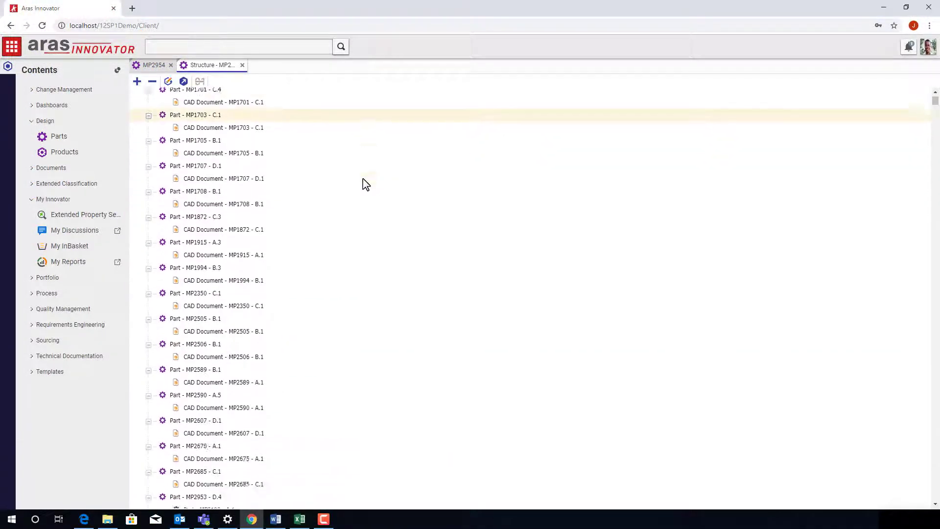
scroll(254, 385, up, 7)
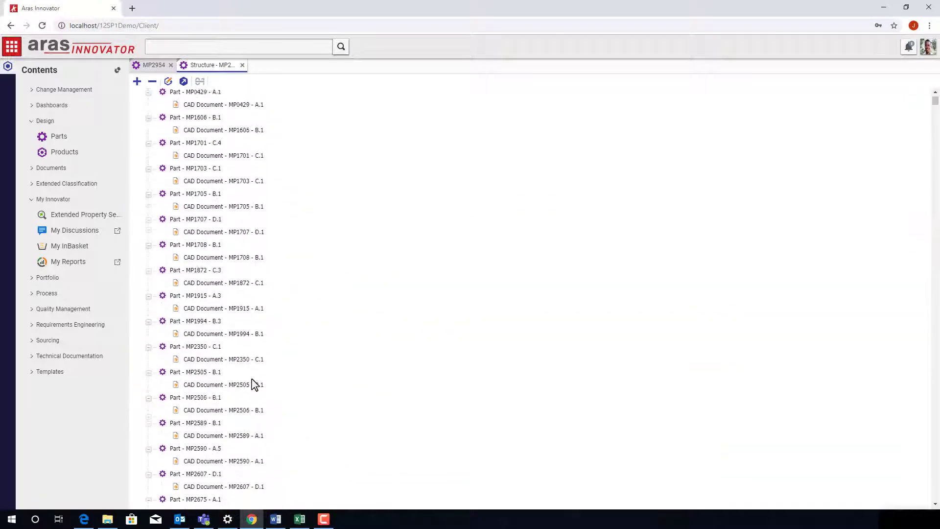
click(151, 84)
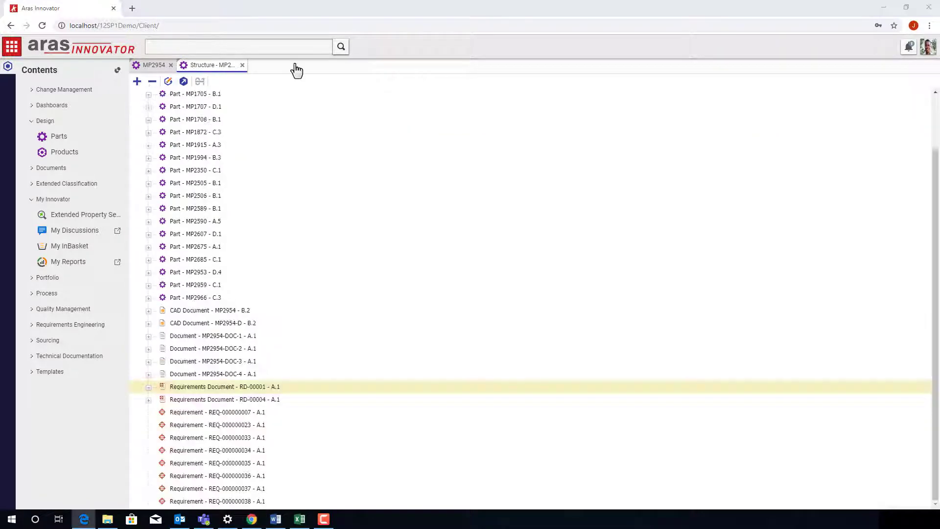
Step: Back on MP2954, list its changes: PR-100007, ECO-00001012 and ECO-00001015
click(242, 66)
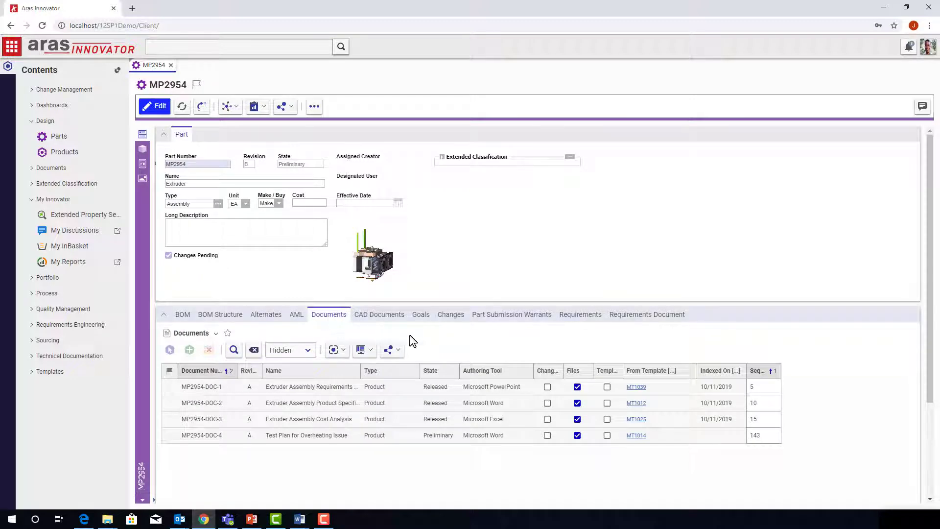
click(452, 316)
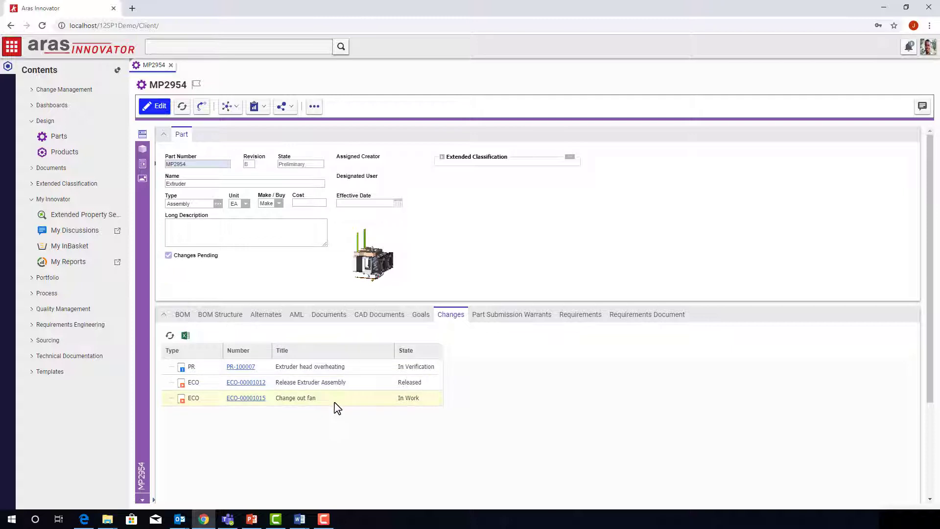
click(229, 107)
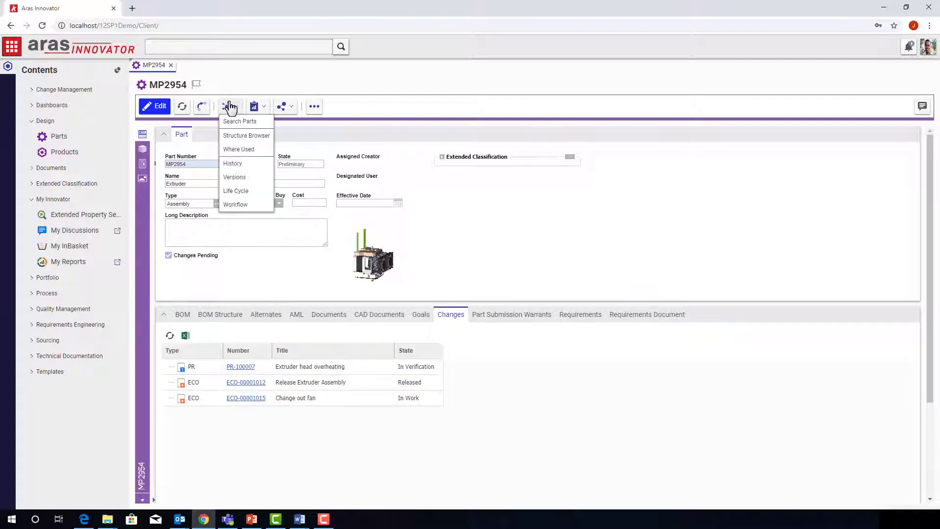
Step: Show MP2954's Where Used tree, expand Affected Item and ECO-00001015, and open CAP001
click(248, 150)
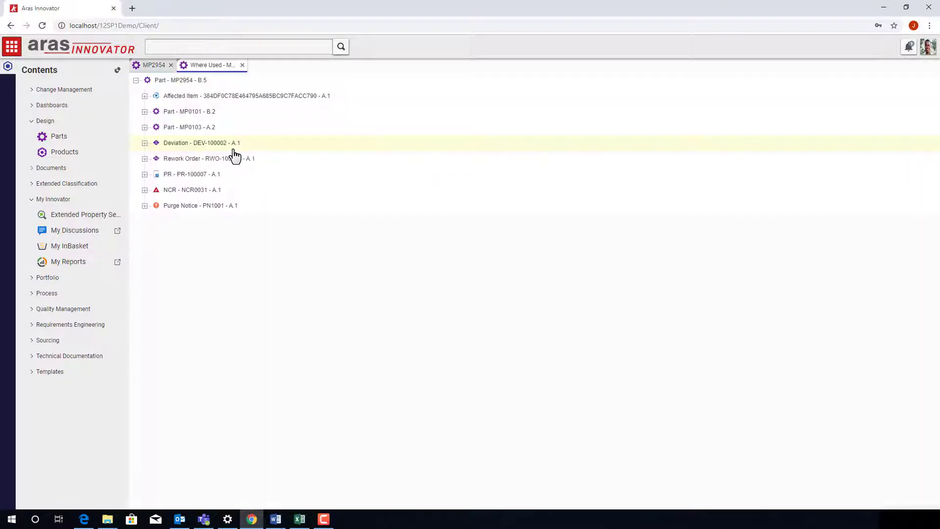
click(144, 96)
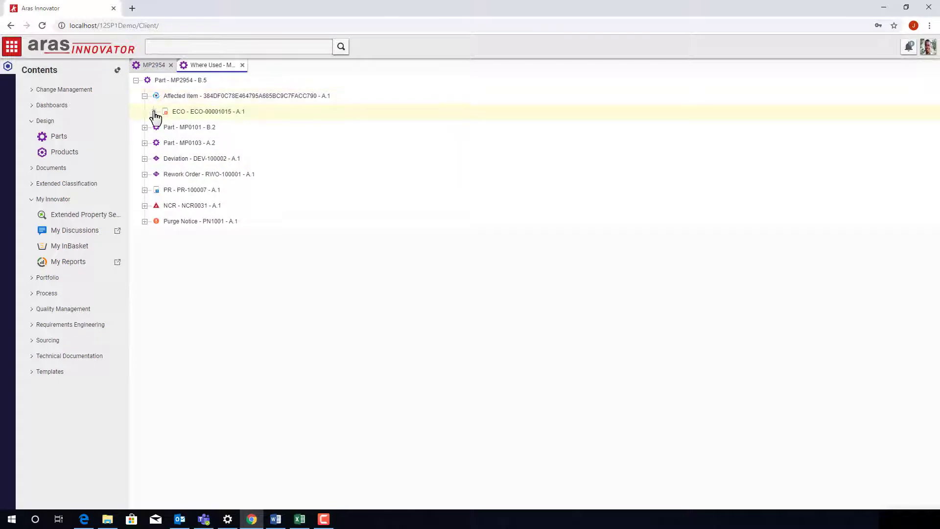
click(153, 111)
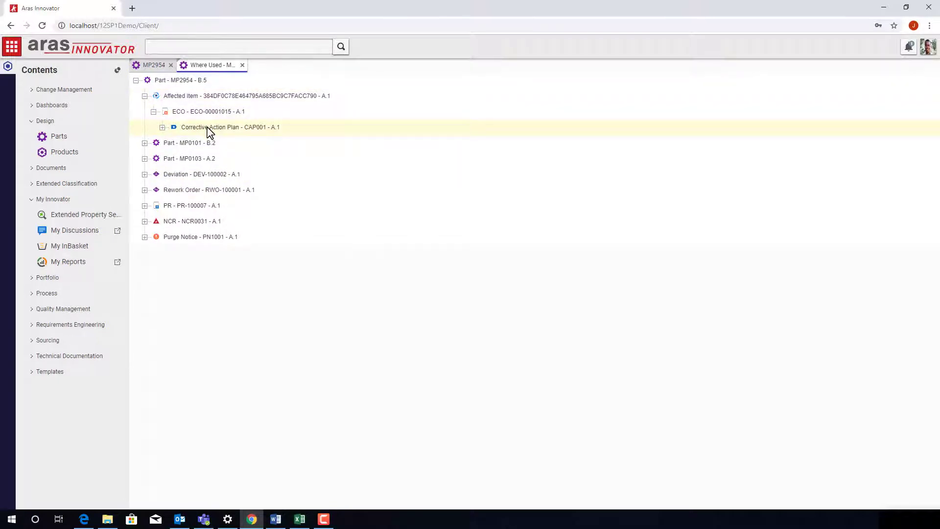
double_click(210, 128)
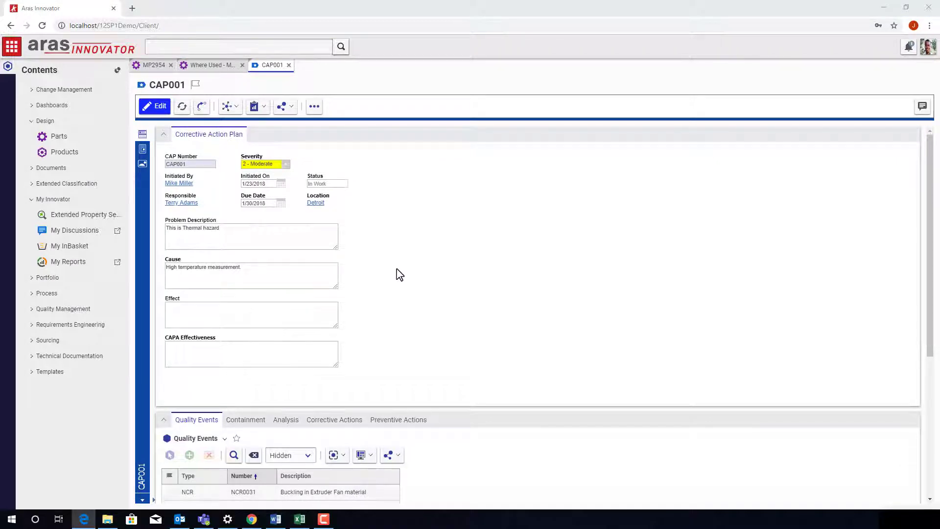
Step: Review CAP001's containment and analyses, viewing RCA-100046 and its attached file
scroll(400, 280, down, 5)
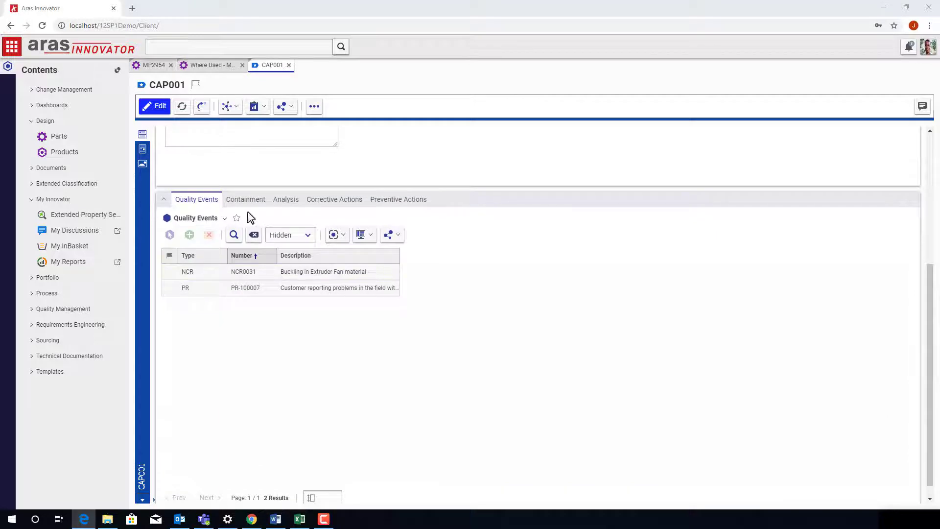
click(248, 207)
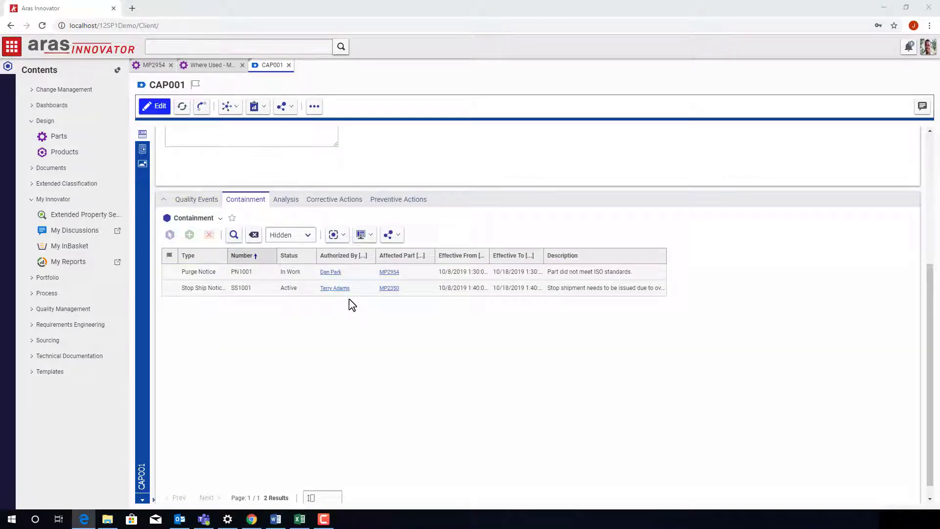
click(287, 201)
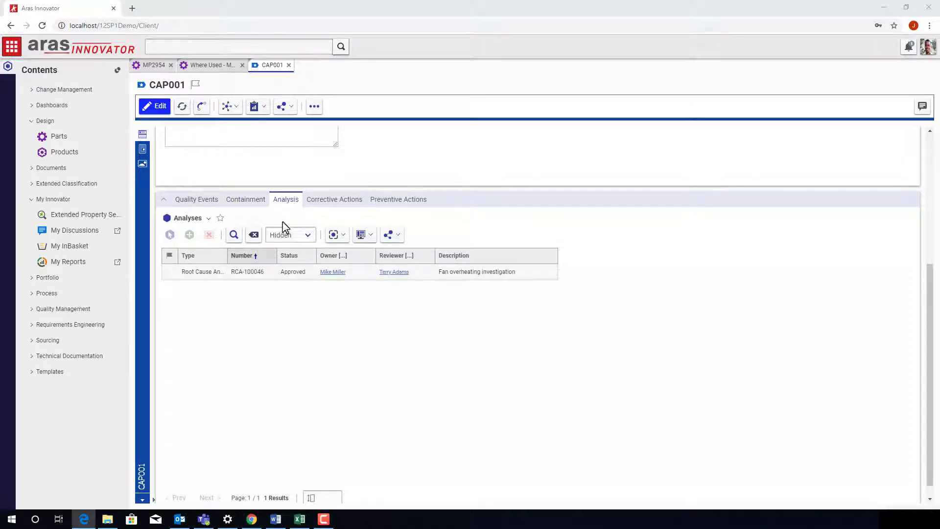
double_click(276, 277)
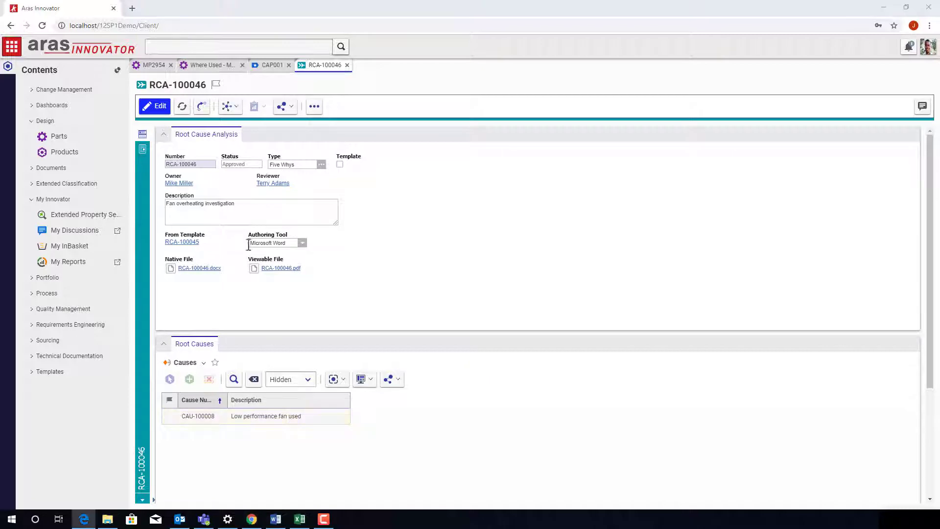
click(143, 149)
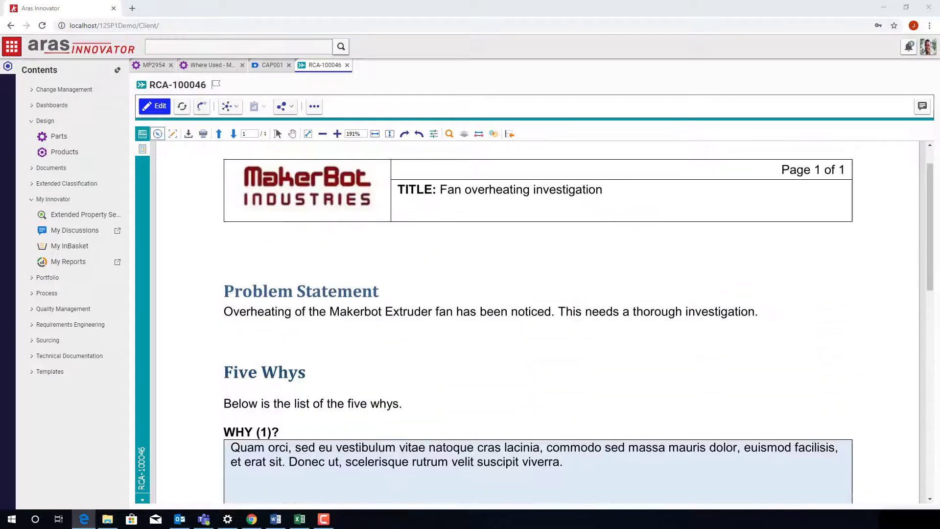
click(347, 64)
Step: Check CAP001's corrective and preventive actions and open design quality document DQD-0021A
click(342, 199)
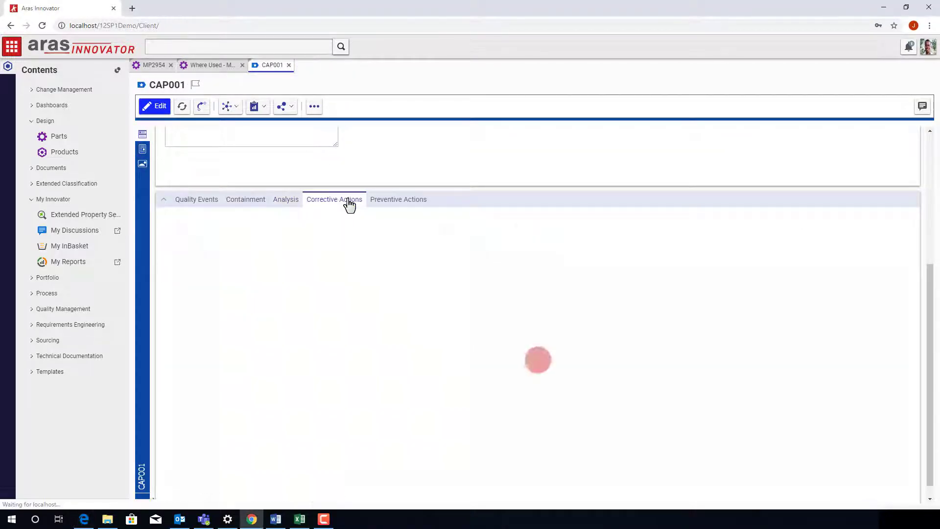
click(413, 202)
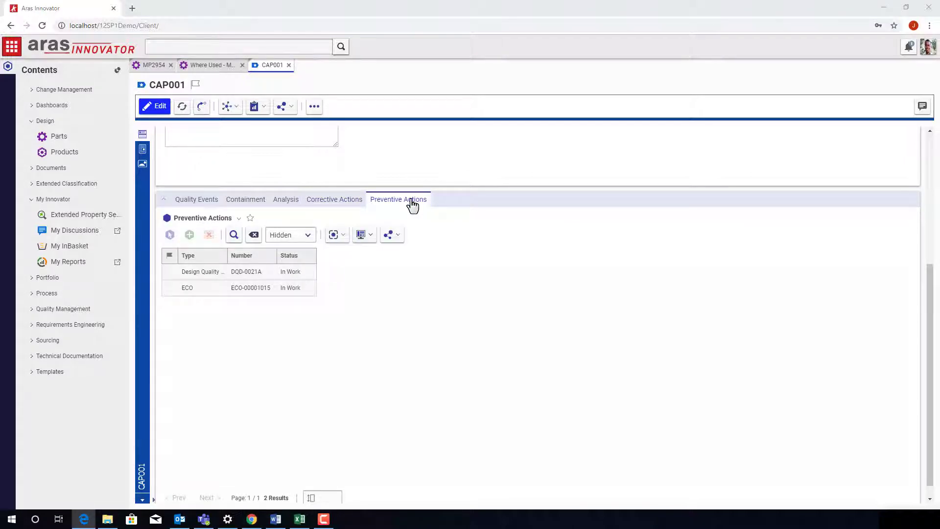
drag(227, 255, 270, 255)
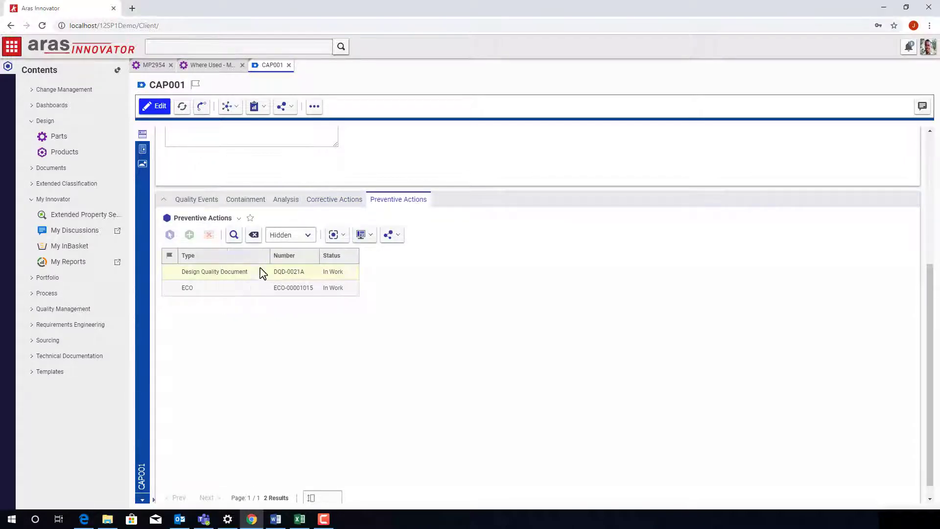
double_click(252, 274)
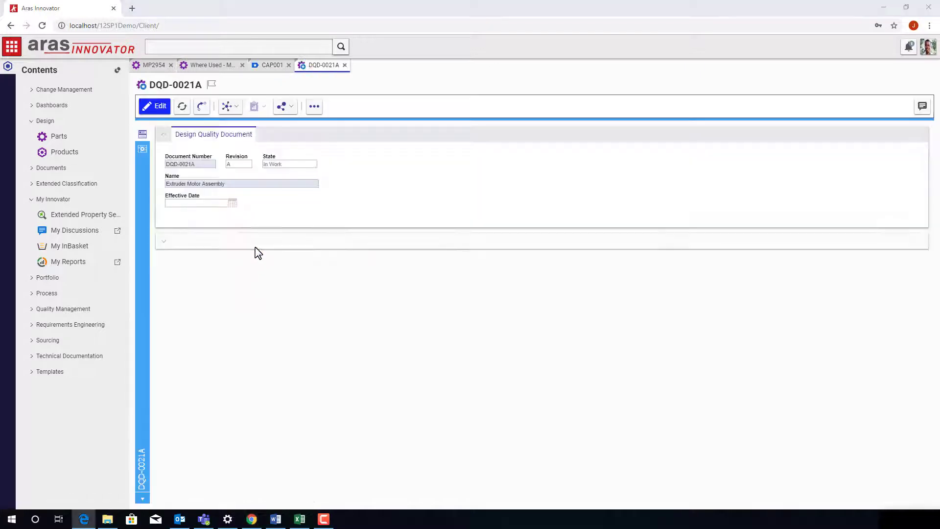
Step: Review DQD-0021A's FMEA excessive heat effect and fan motor prevention, then close it
click(143, 148)
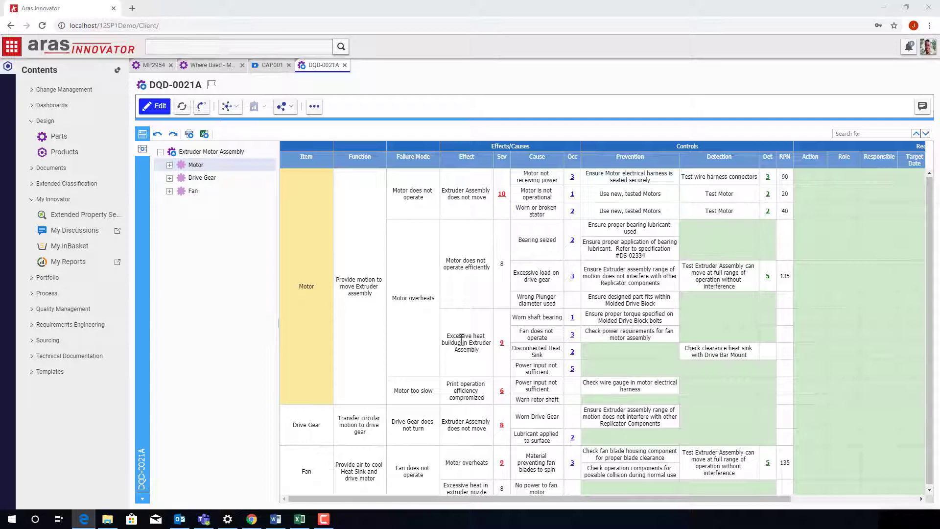
click(475, 351)
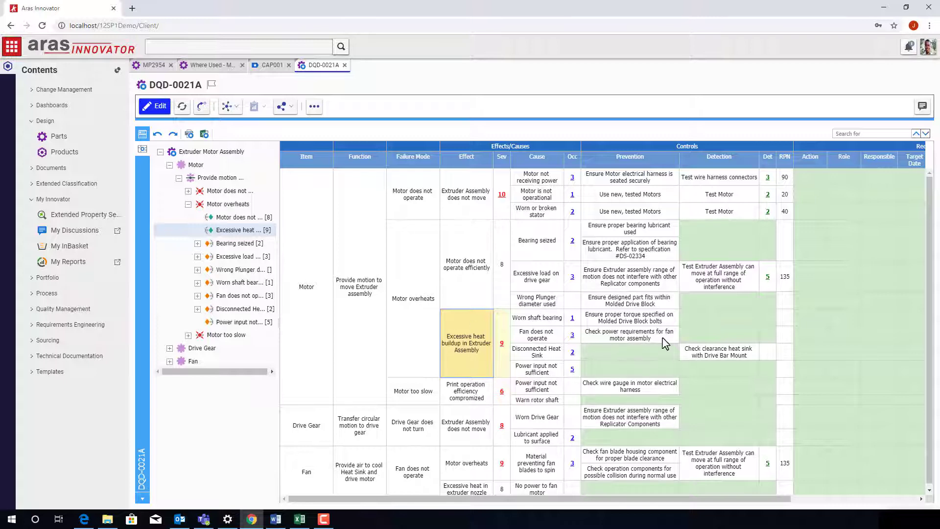
click(587, 335)
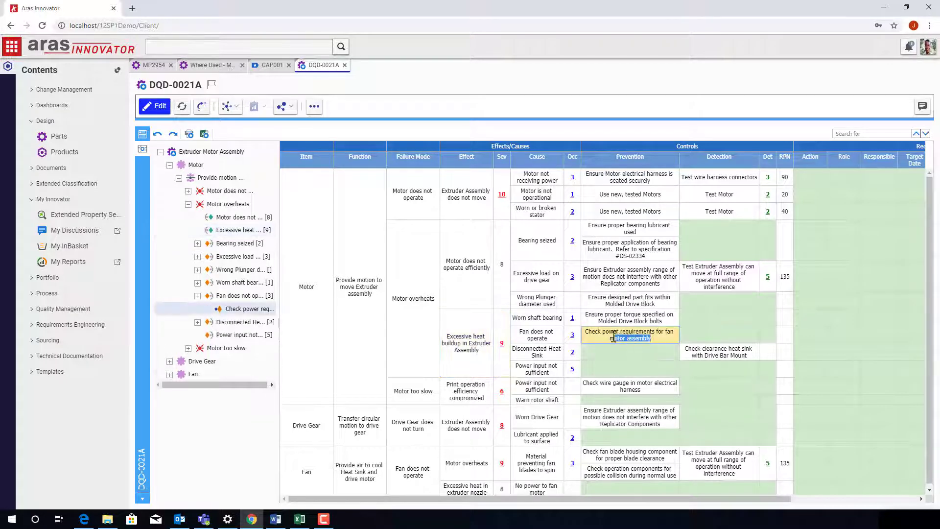
click(660, 341)
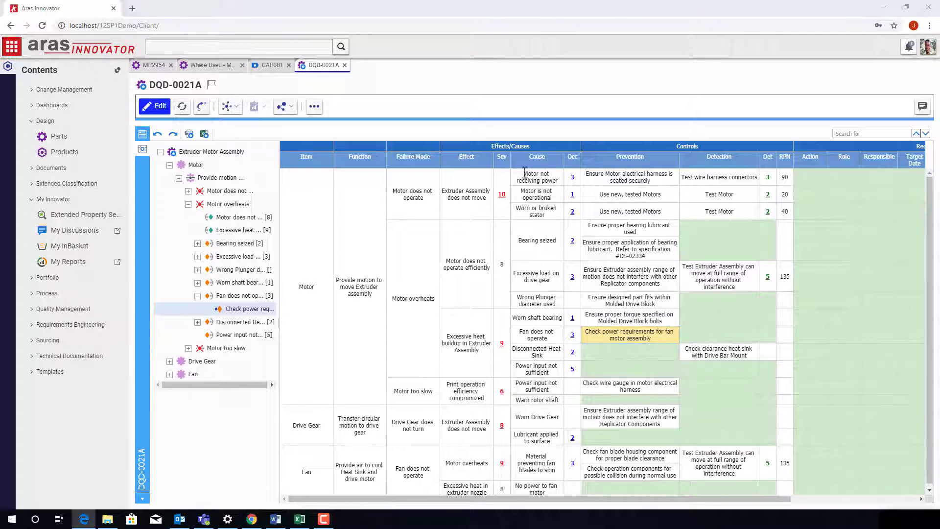
click(345, 65)
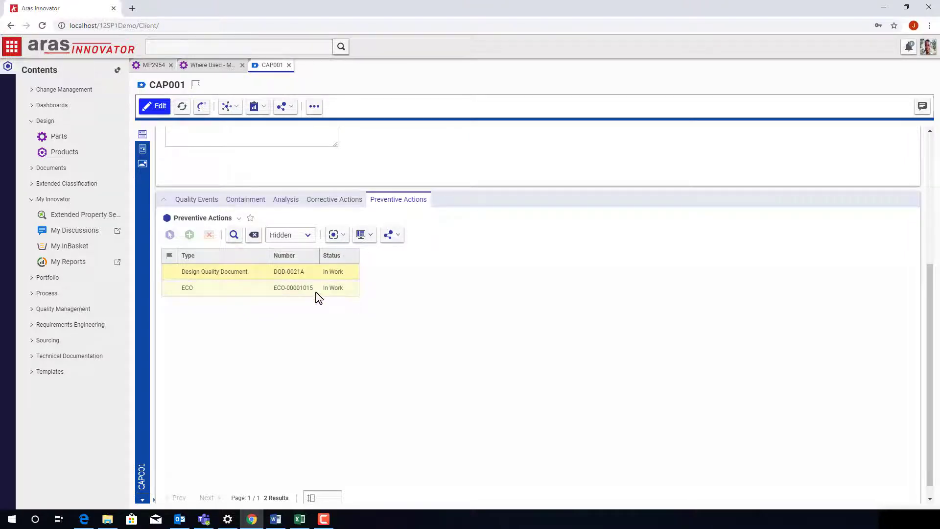
Step: Open ECO-00001015, collapse its form and read the change reason
double_click(316, 292)
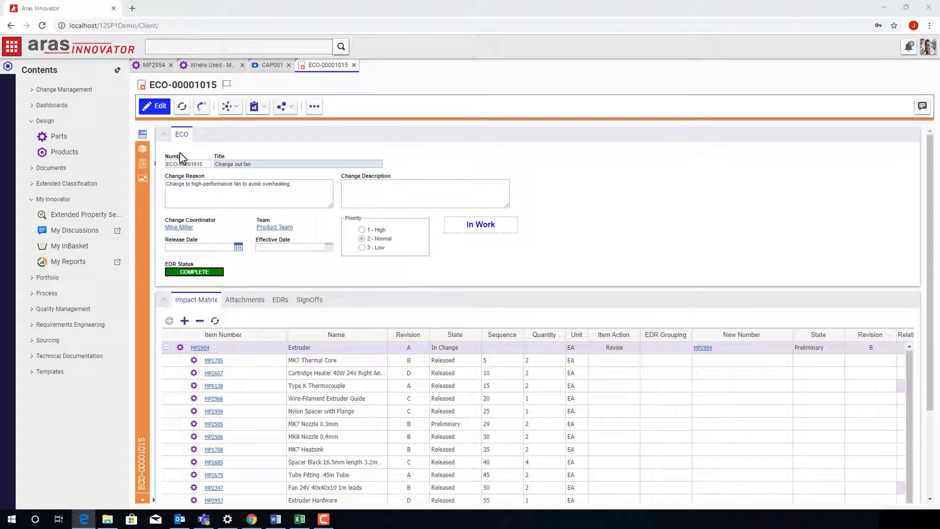
click(164, 137)
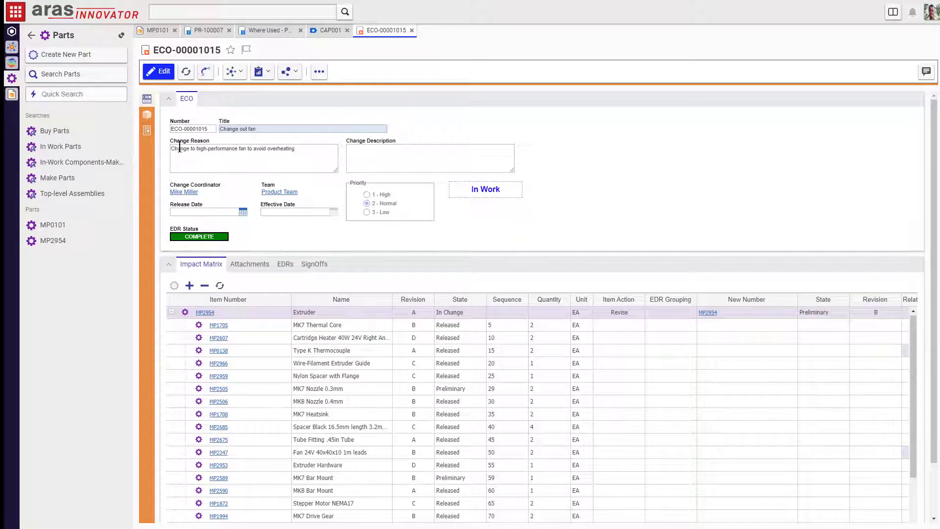
drag(181, 148, 279, 147)
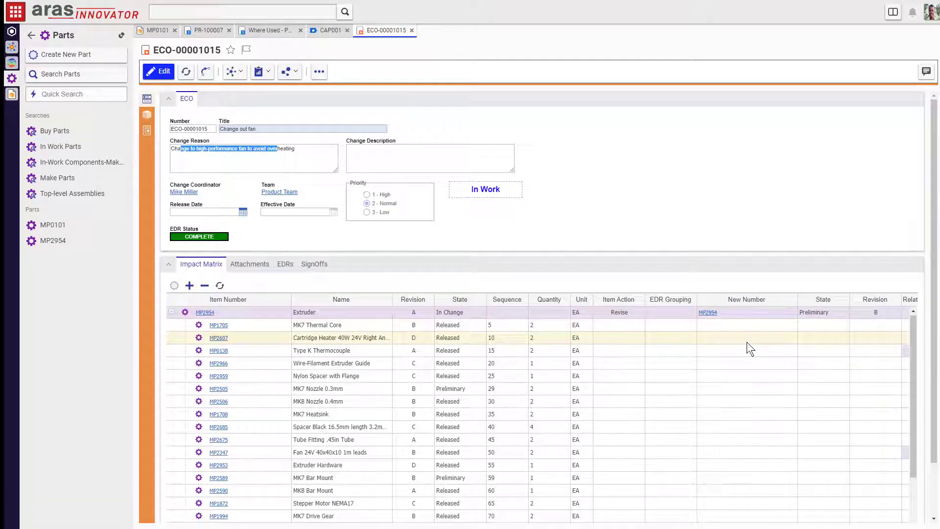
scroll(747, 342, down, 3)
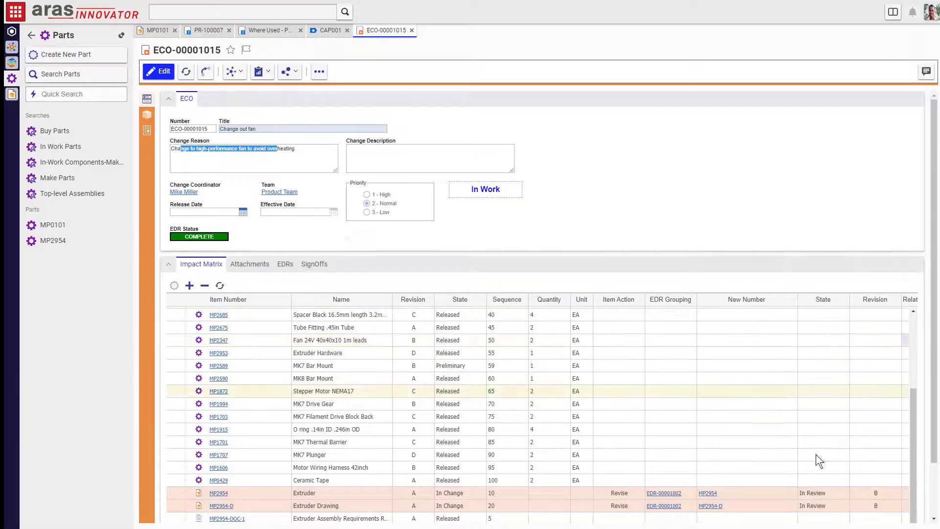
scroll(772, 478, down, 2)
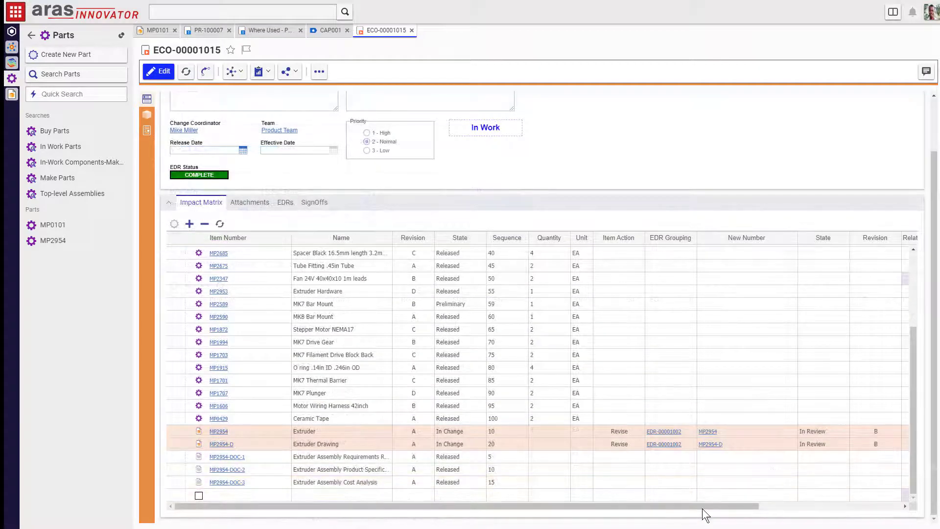
Step: Scroll across the Impact Matrix columns, then show the SignOffs Workflow History Report
drag(702, 508, 862, 500)
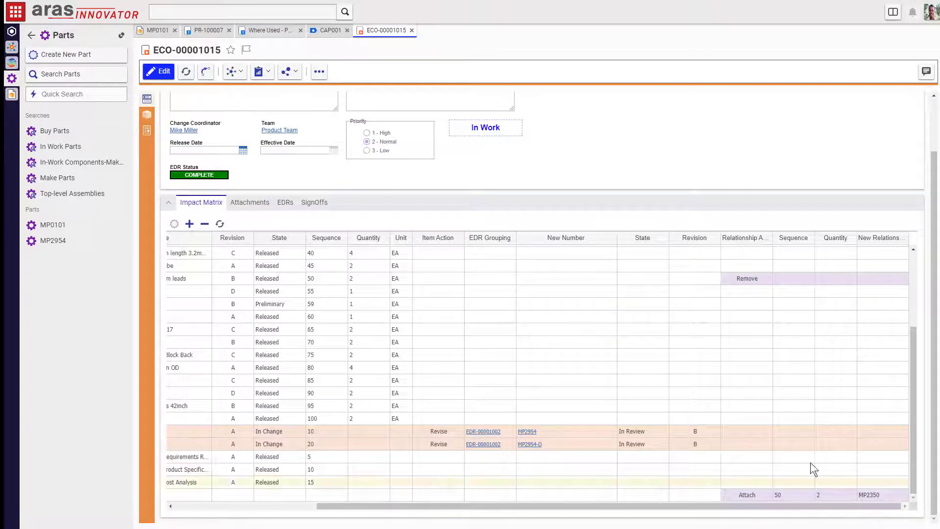
scroll(754, 439, up, 3)
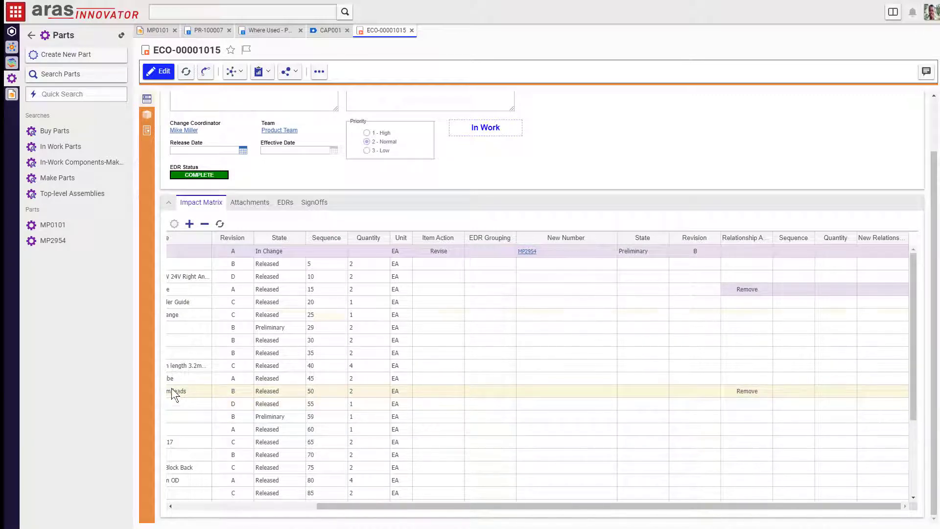
scroll(797, 465, down, 5)
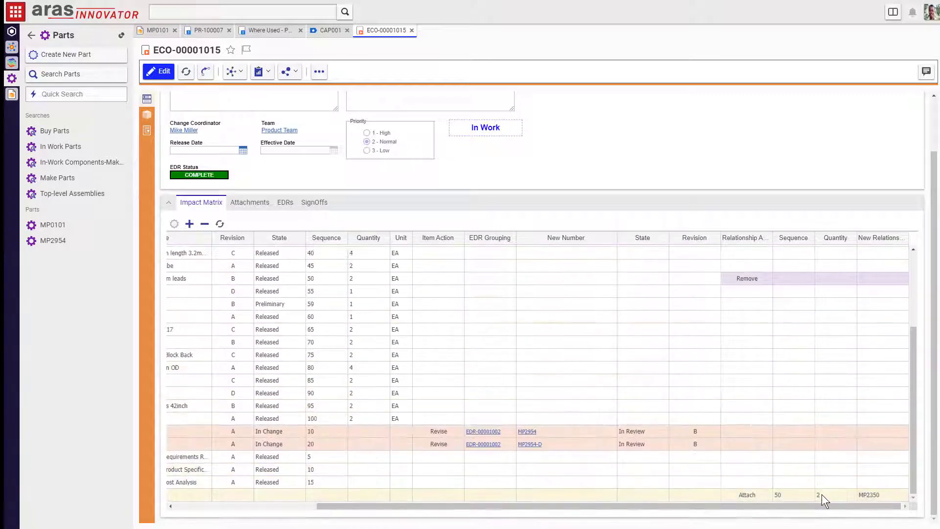
drag(779, 508, 625, 519)
click(314, 202)
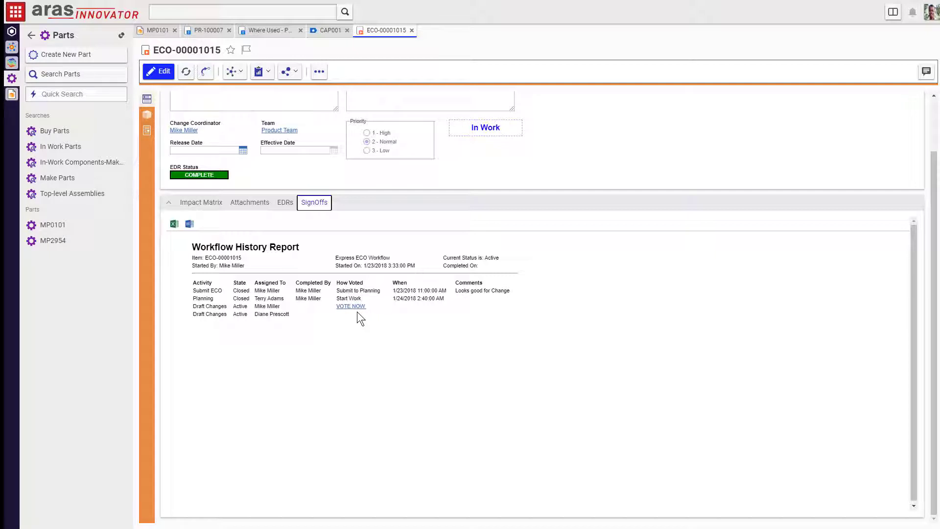
Step: Back in MP0101's structure, open requirements document RD-00004 'Extruder Head Requirement'
click(156, 30)
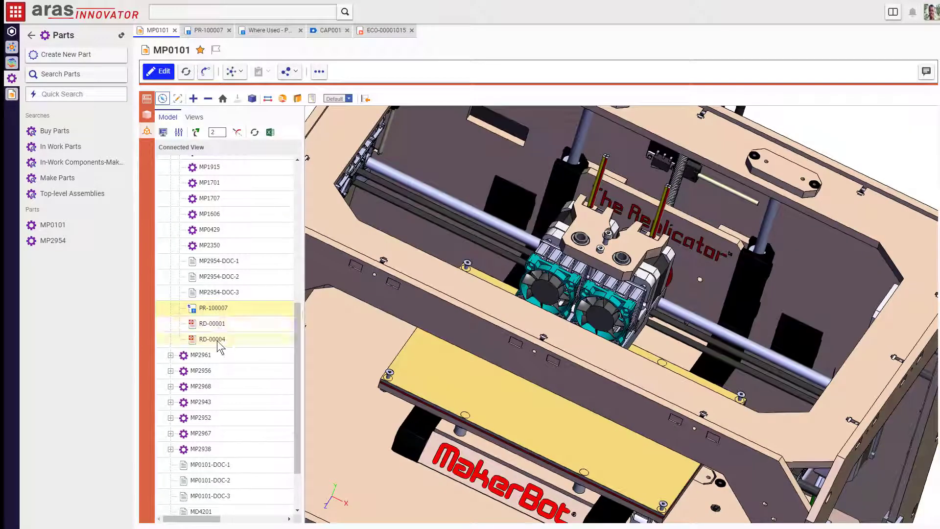
drag(724, 325, 712, 320)
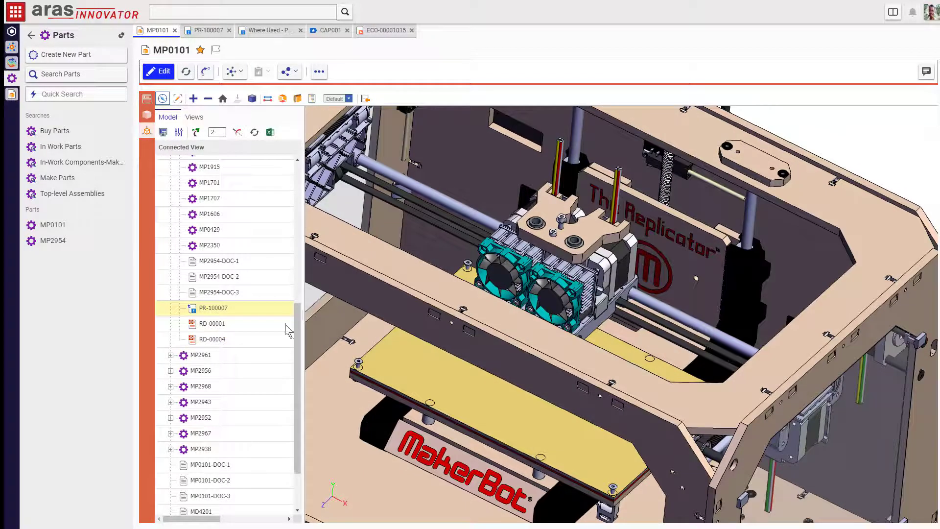
right_click(230, 346)
click(237, 353)
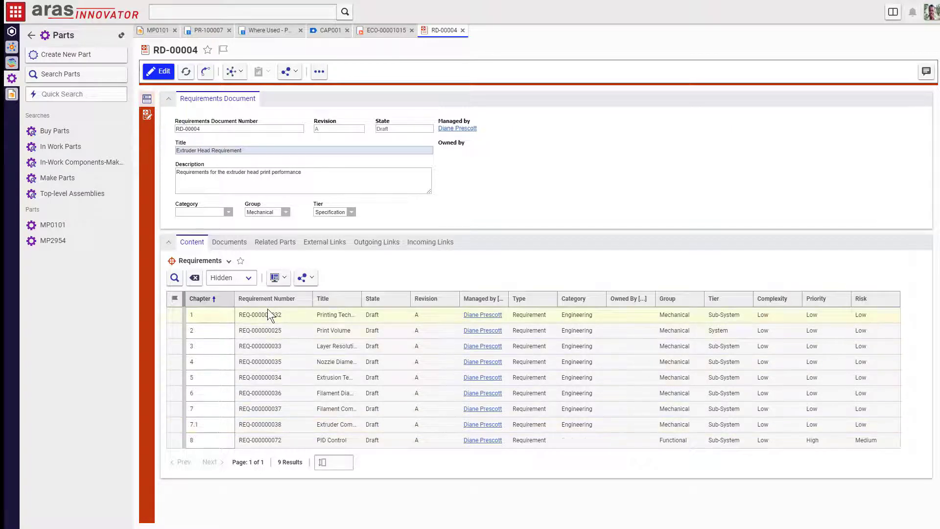
Step: Edit RD-00004's full document text, selecting the hotend comparison paragraph, and save it
click(148, 116)
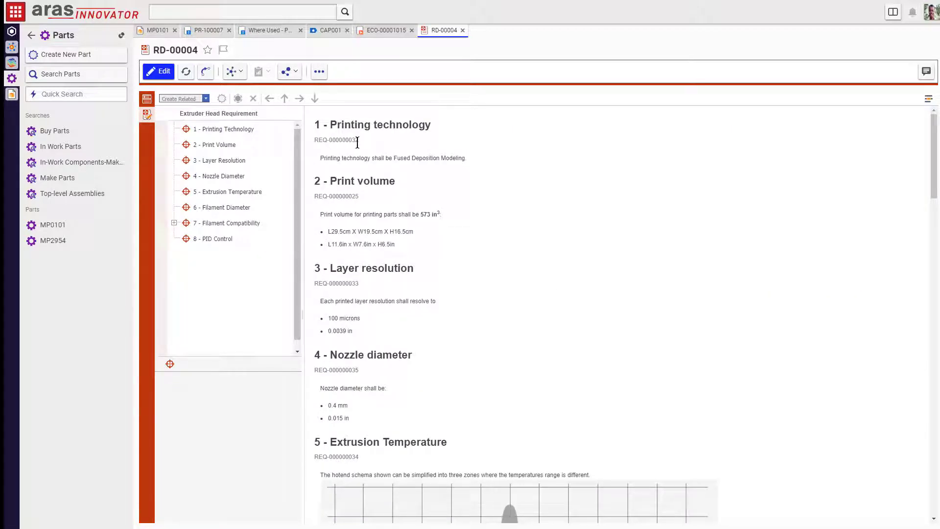
scroll(374, 274, down, 10)
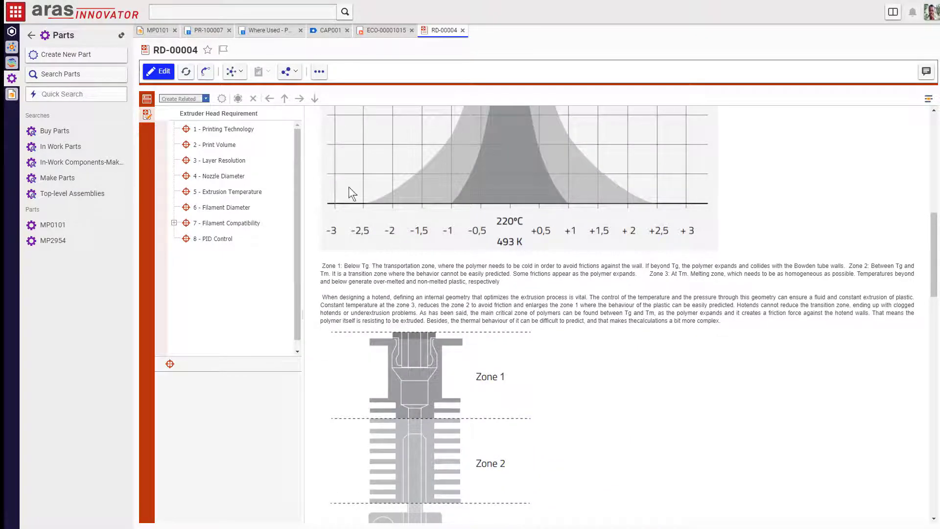
click(162, 72)
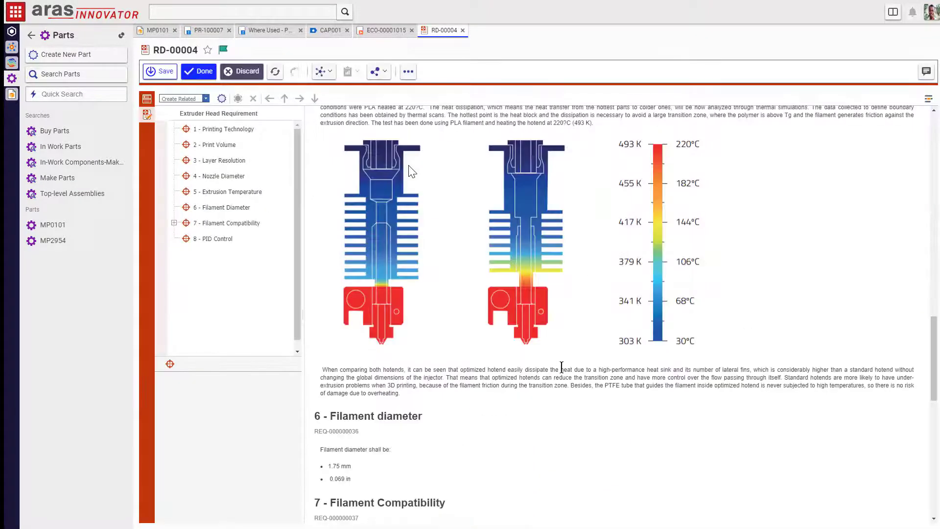
click(549, 368)
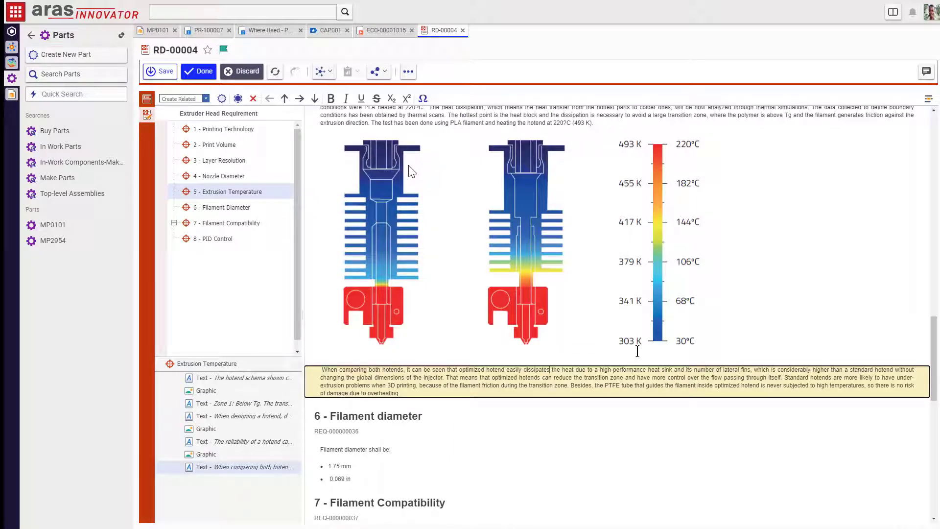
click(198, 71)
Step: From RD-00004's form, open requirement REQ-000000034 'Extrusion Temperature'
click(147, 99)
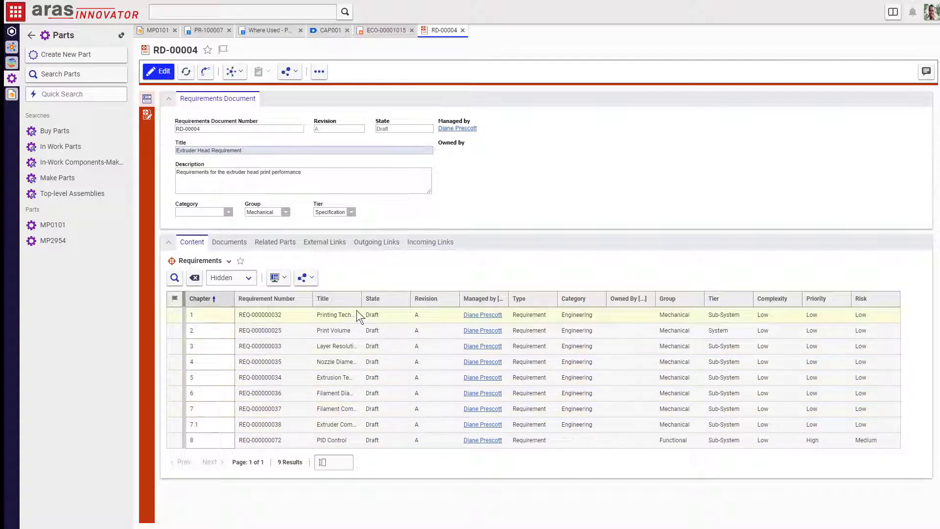
drag(362, 299, 442, 298)
right_click(374, 384)
click(380, 396)
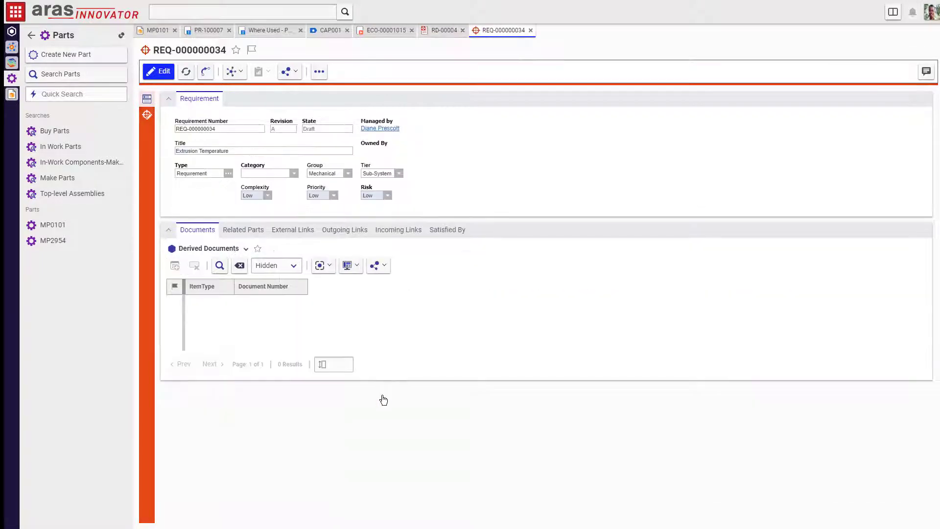
Step: Open Extruder MP2954 from the requirement's Related Parts and show its Where Used tree
scroll(470, 412, down, 9)
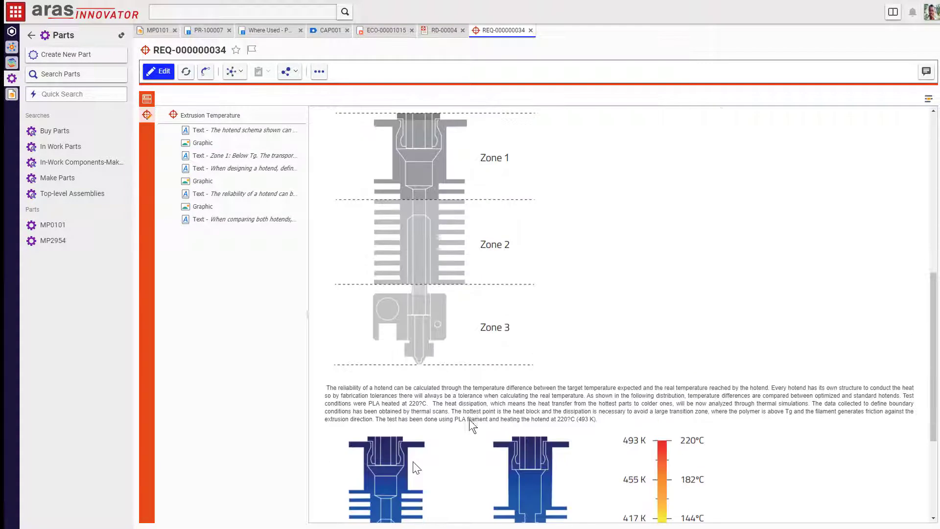
scroll(574, 416, down, 4)
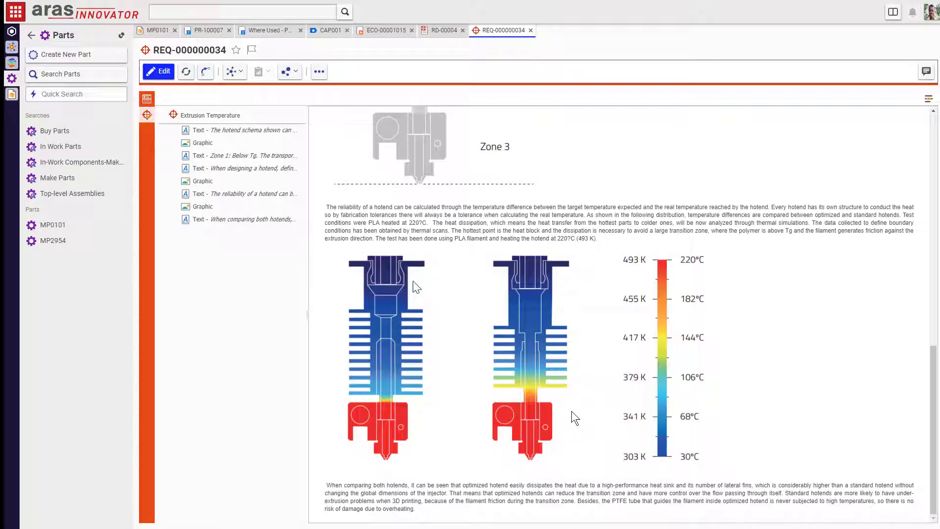
click(146, 98)
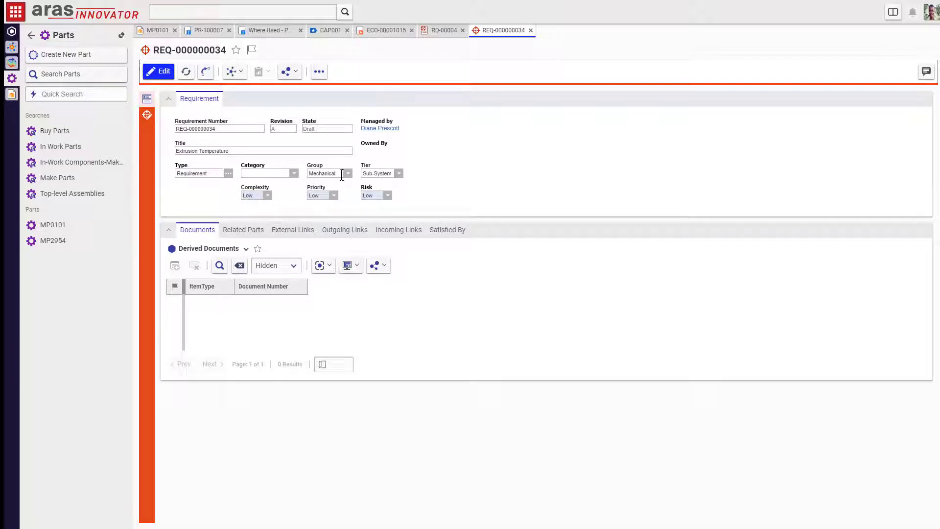
click(245, 231)
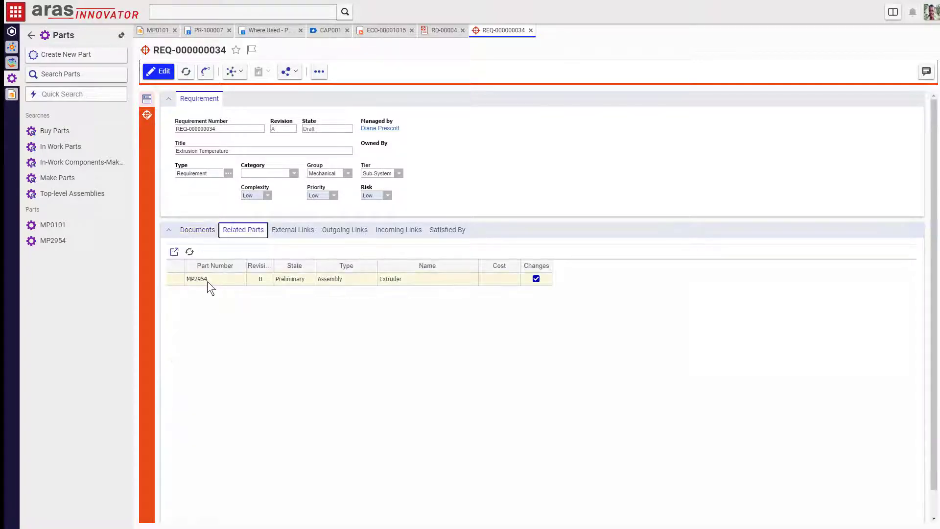
double_click(207, 281)
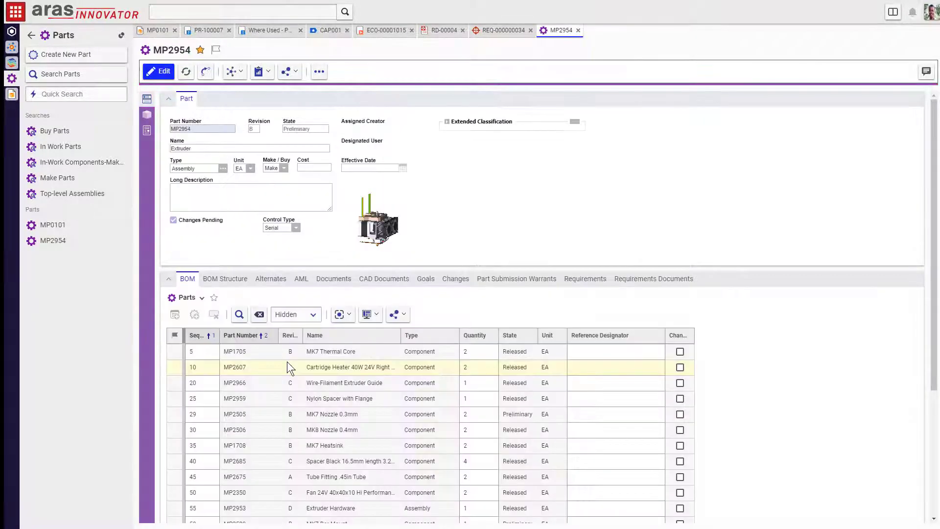
click(232, 72)
click(243, 114)
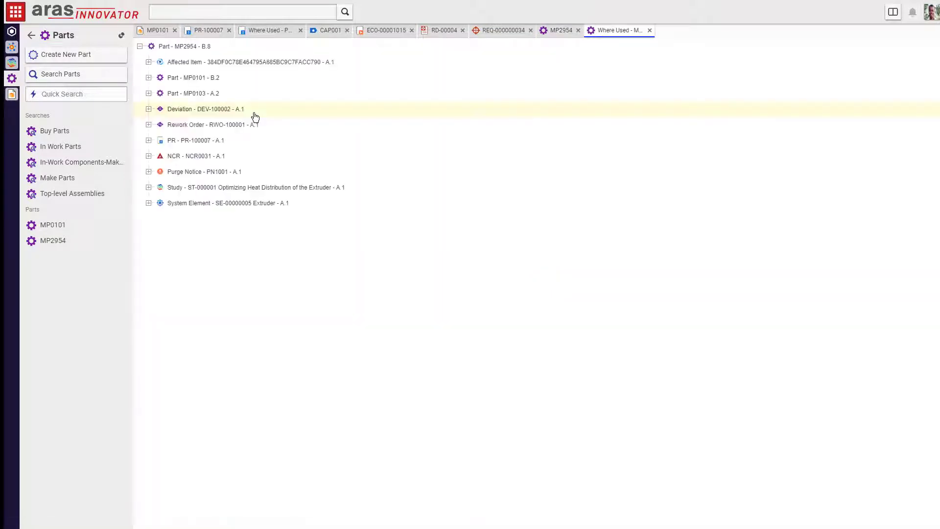
Step: Open study ST-000001 from Where Used and widen the Name column to read task names
right_click(187, 189)
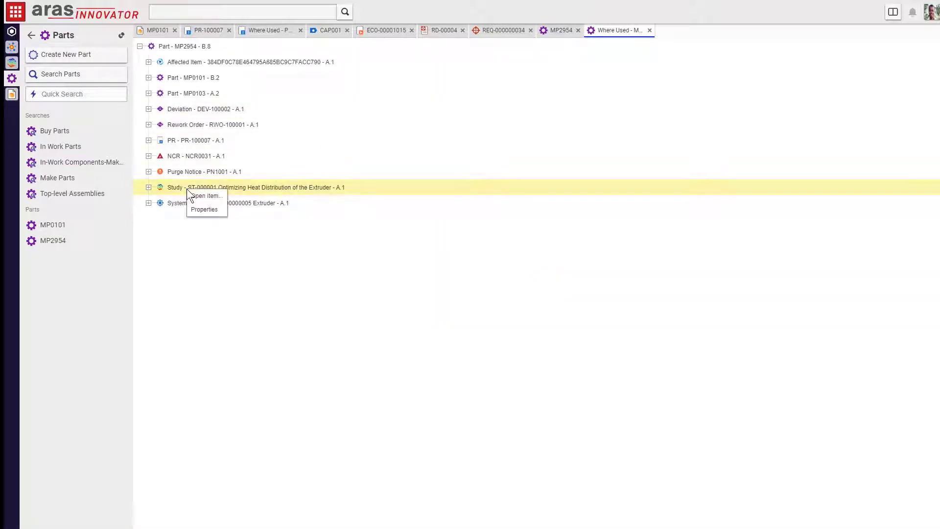
click(204, 195)
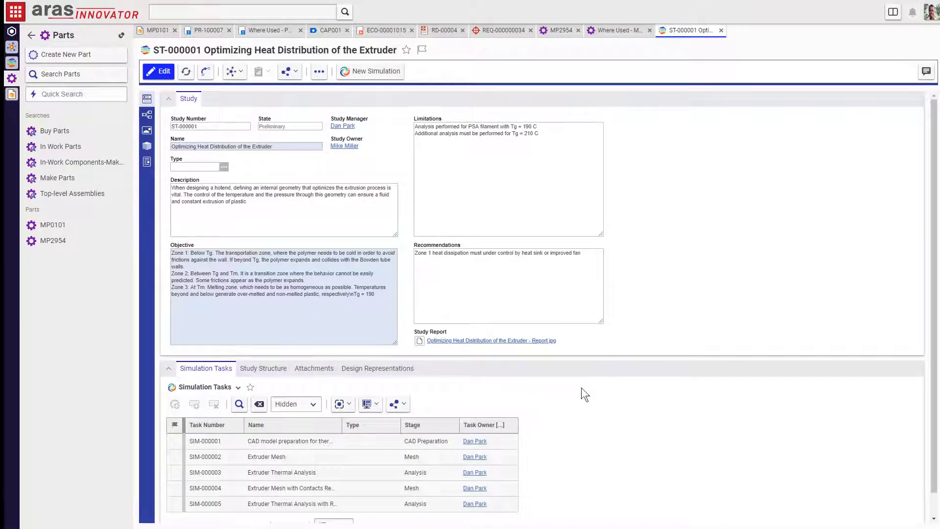
scroll(582, 389, down, 1)
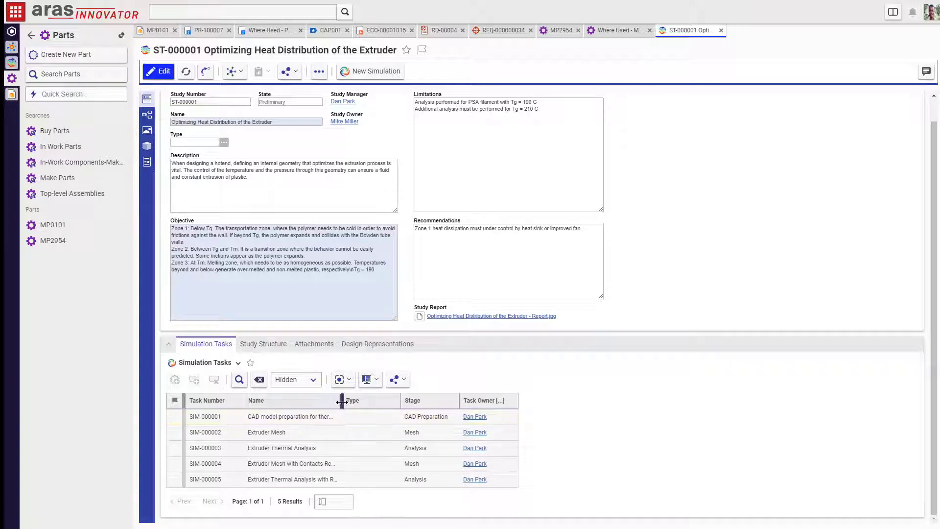
drag(342, 401, 378, 400)
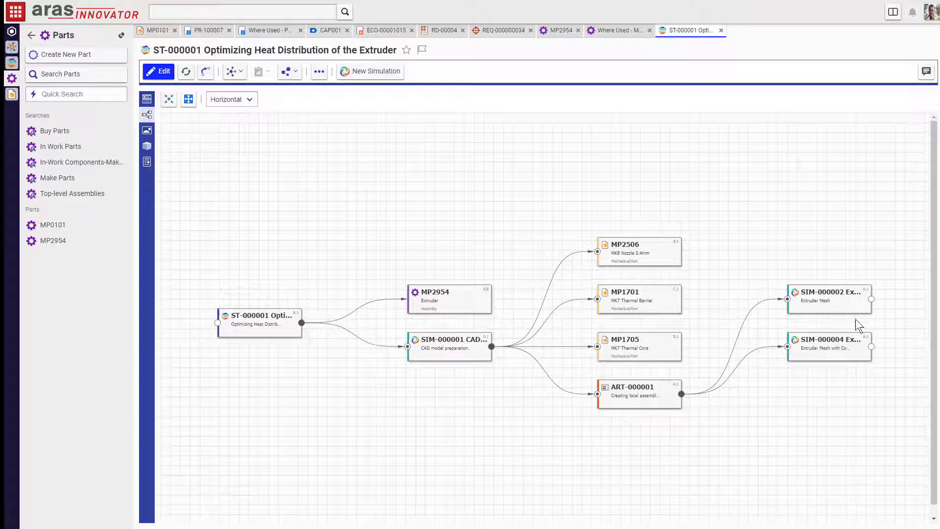
Step: Scroll the study graph to the SIM-000005 refined-mesh thermal analysis node and open it in its own tab
click(871, 300)
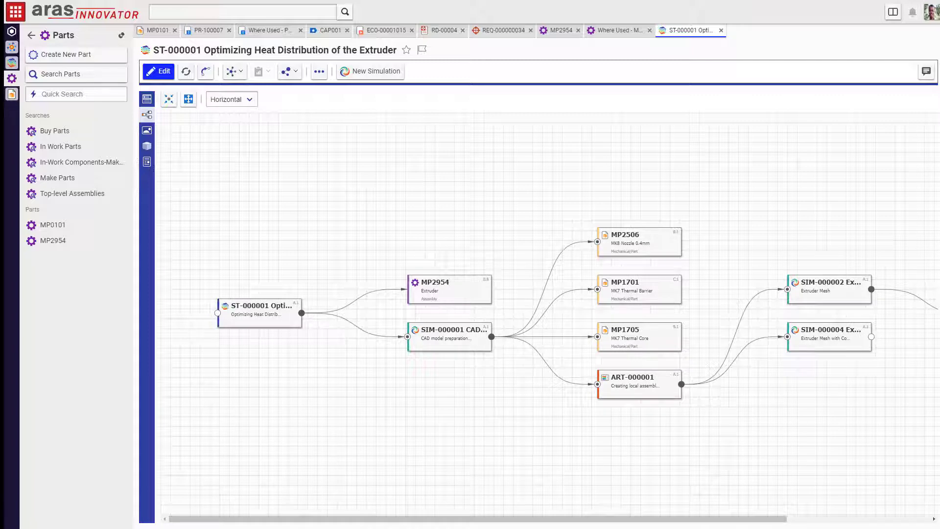
drag(759, 520, 902, 521)
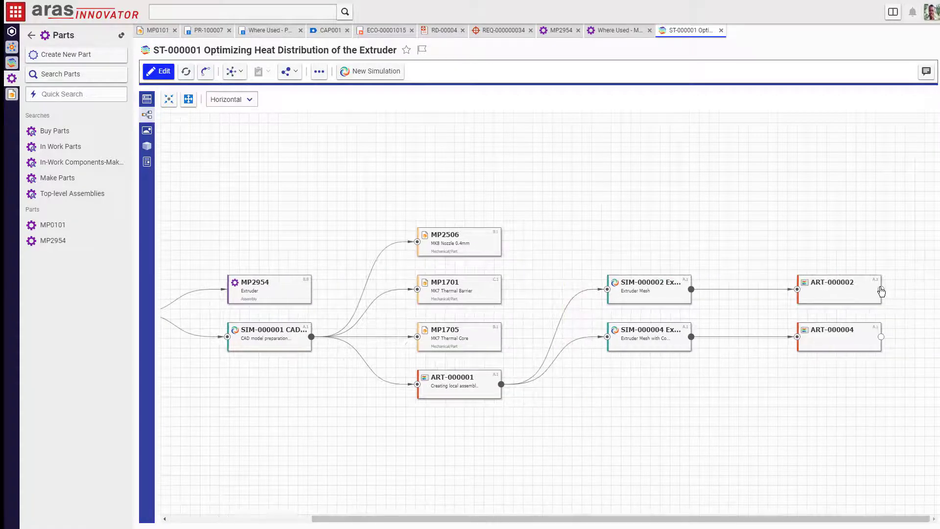
drag(798, 518, 933, 525)
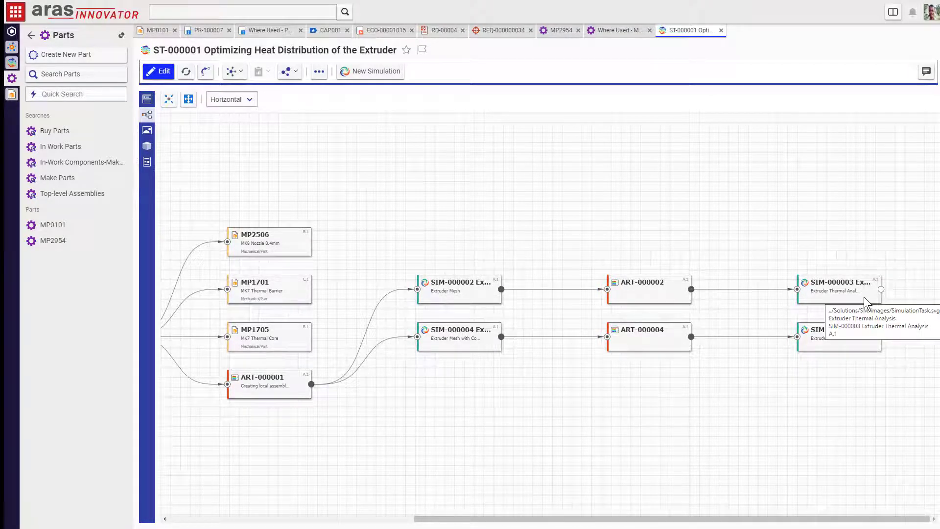
right_click(830, 343)
click(849, 387)
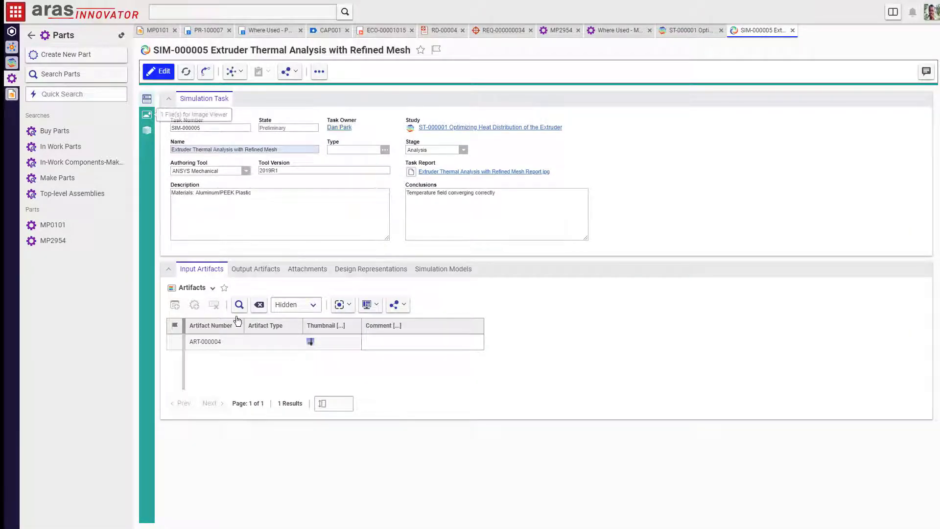
Step: View the refined-mesh thermal report and the MP2506 CAD design representation, then return to study ST-000001
mouse_move(149, 123)
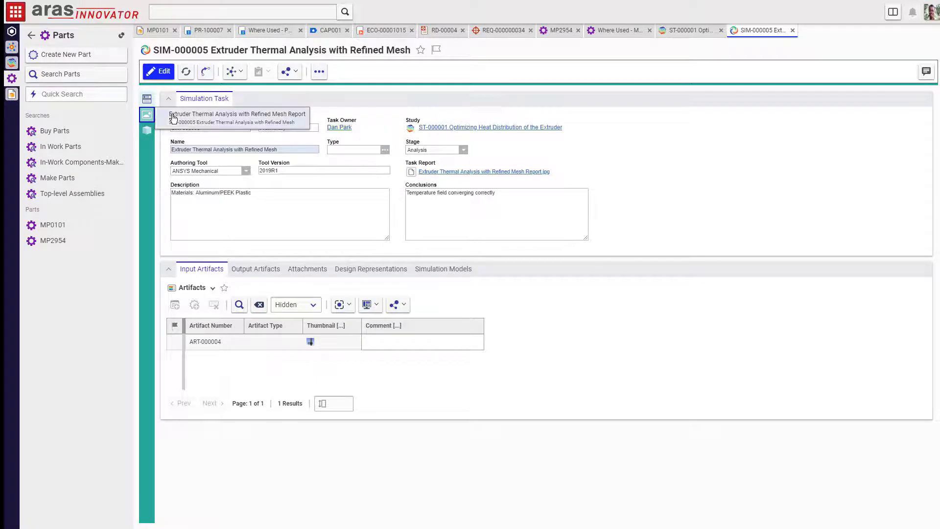
click(177, 118)
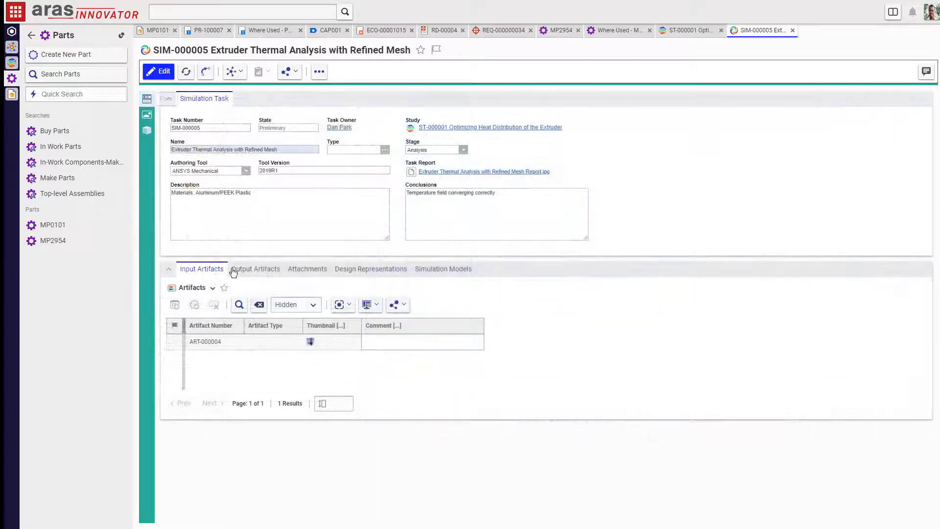
click(366, 269)
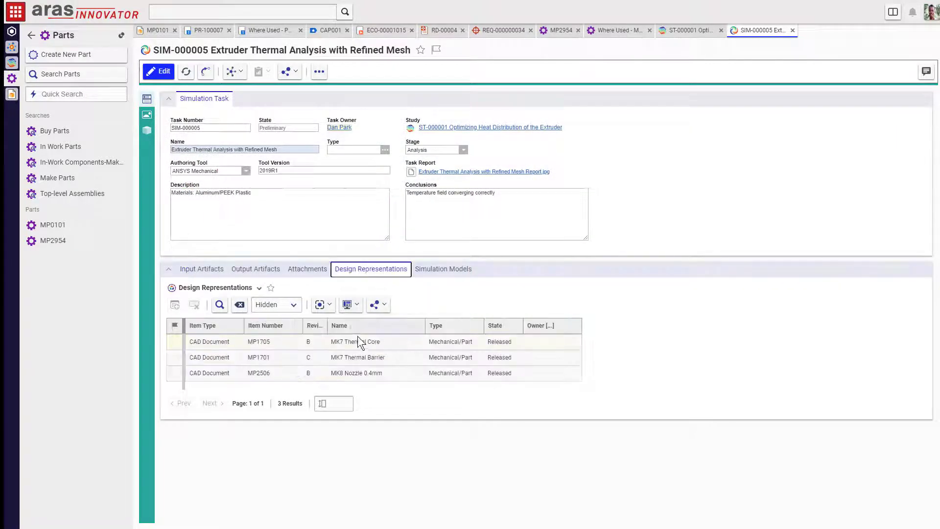
click(360, 373)
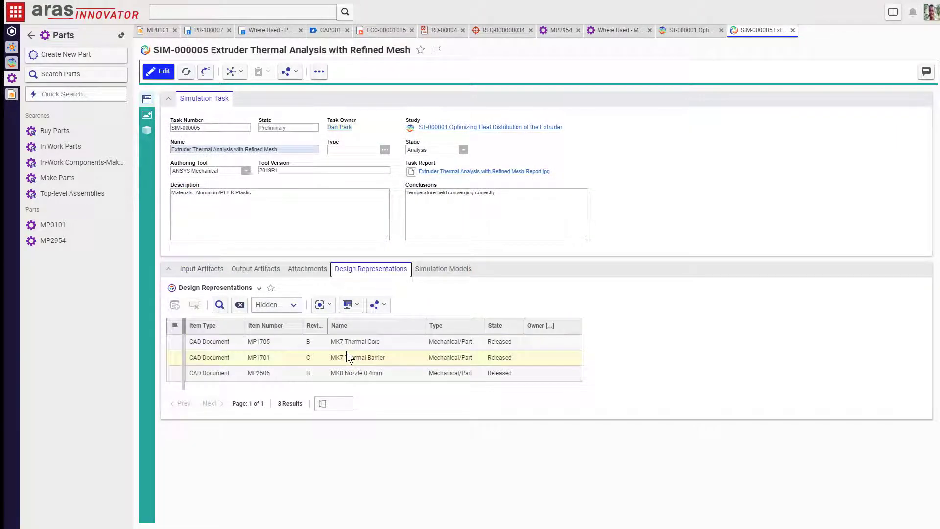
click(691, 30)
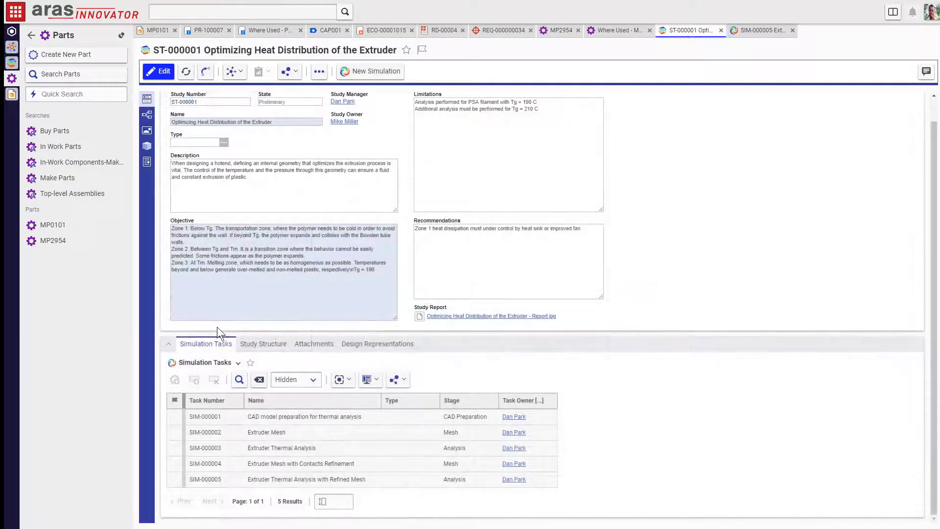
Step: Open attached document SM0002 and rotate its thermal analysis HTML file as a 3D temperature model
click(313, 345)
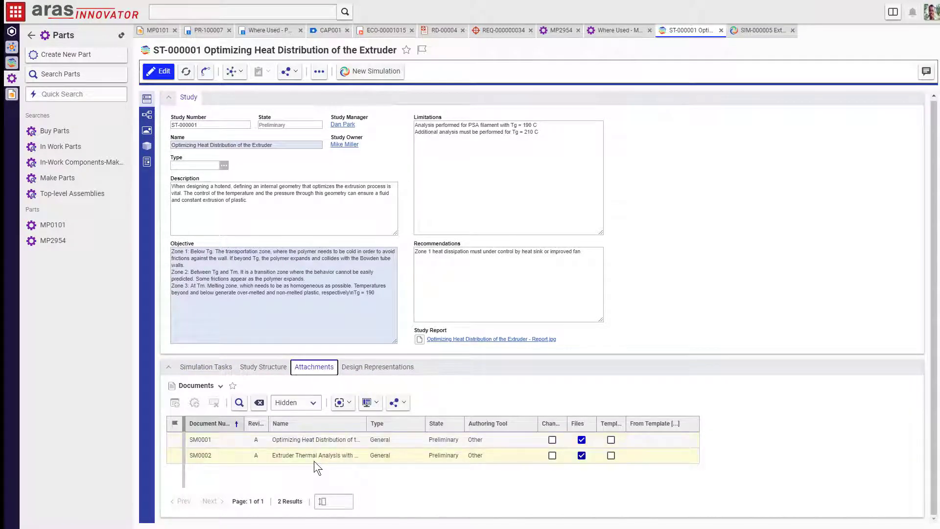
right_click(313, 455)
click(343, 403)
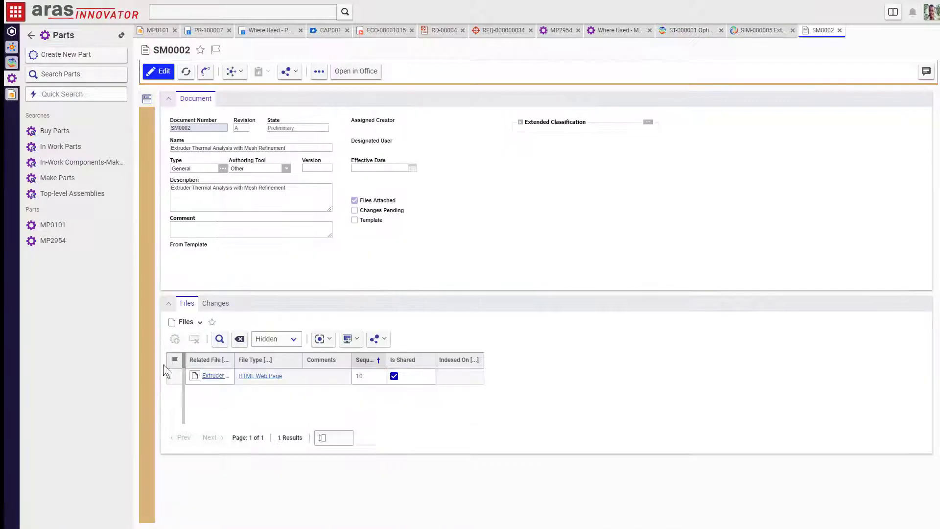
click(207, 380)
click(208, 380)
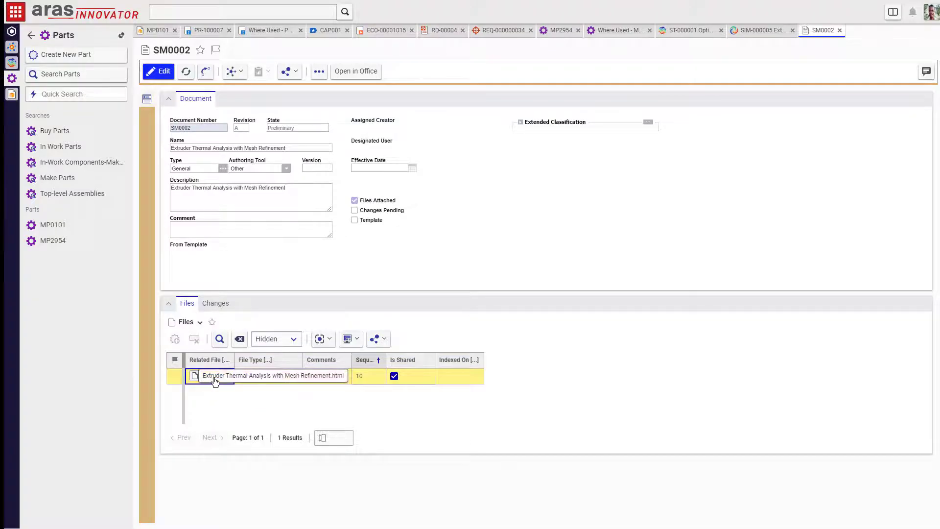
drag(441, 429, 444, 189)
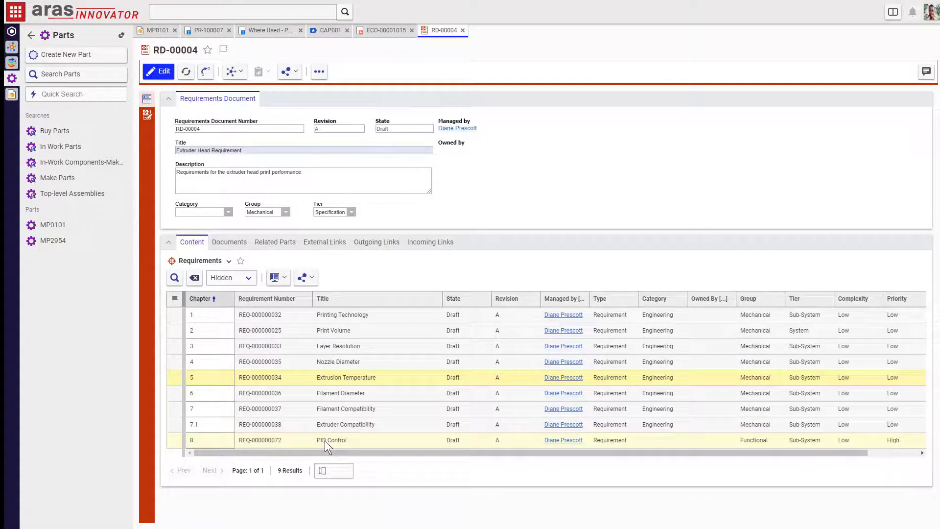
Step: Open requirement REQ-000000072 PID Control and read its full content in the Requirement Editor
right_click(325, 439)
click(357, 462)
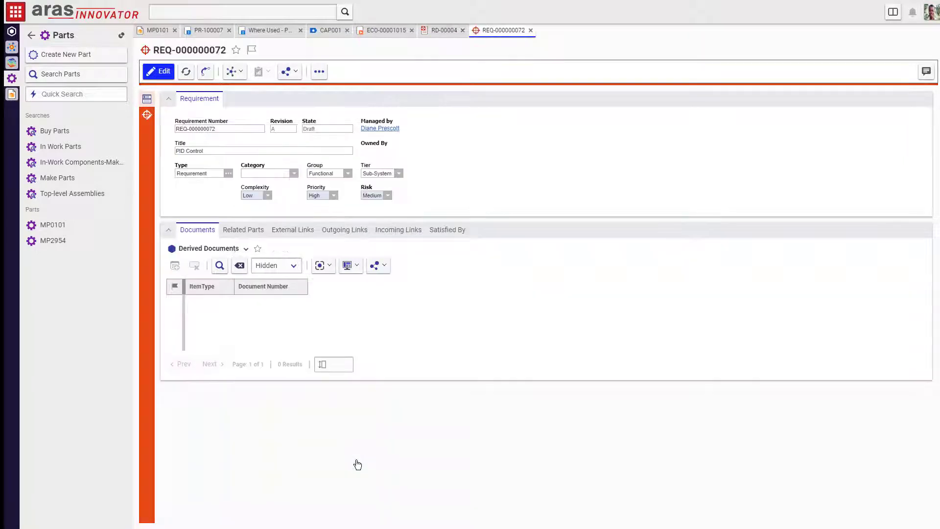
click(149, 117)
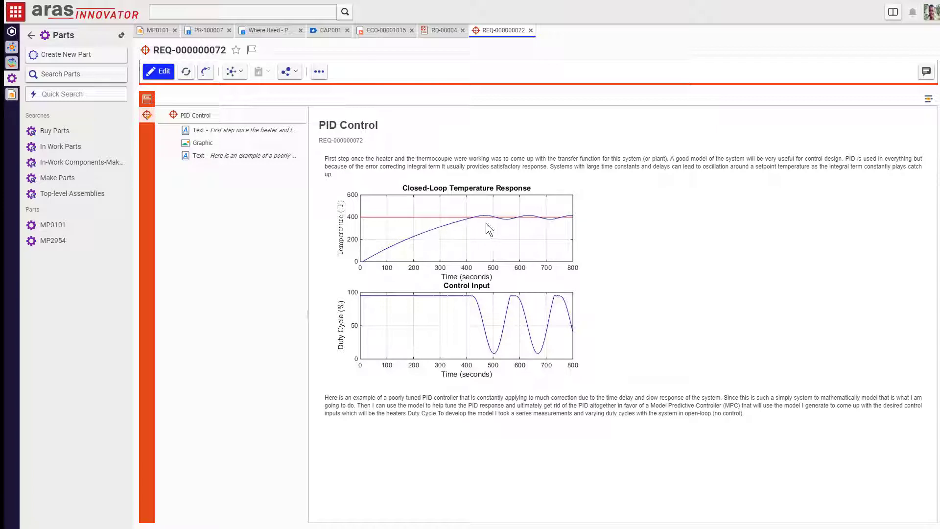
click(150, 100)
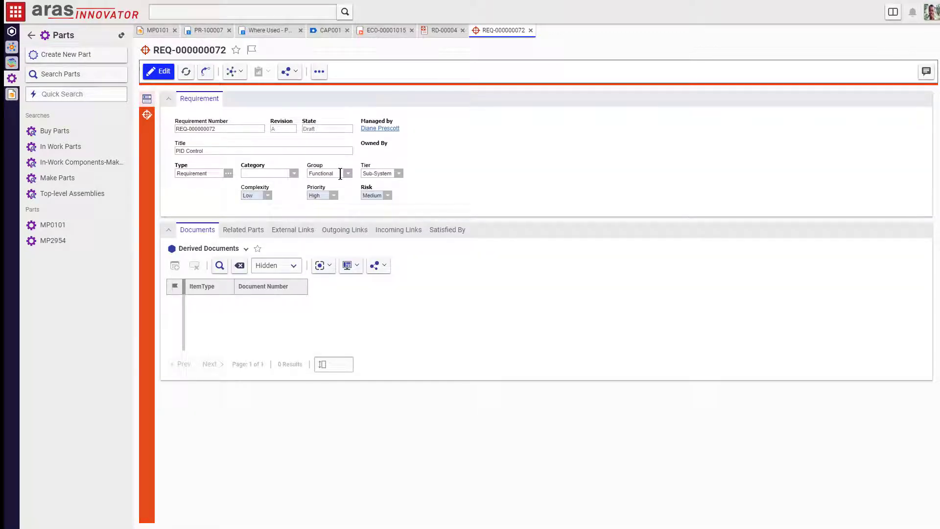
Step: Open satisfying function FN-00000044 and inspect its control flow model SM-000001, then close the model
click(440, 234)
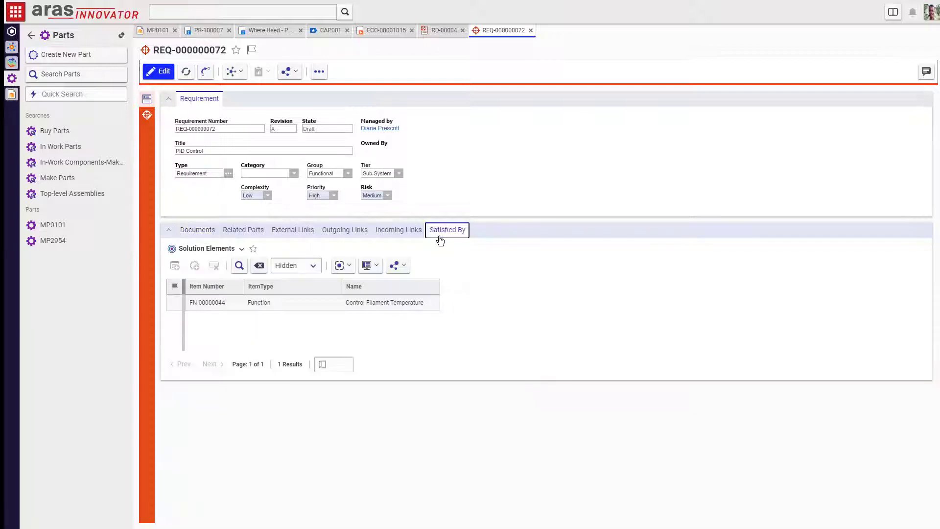
double_click(405, 303)
click(318, 255)
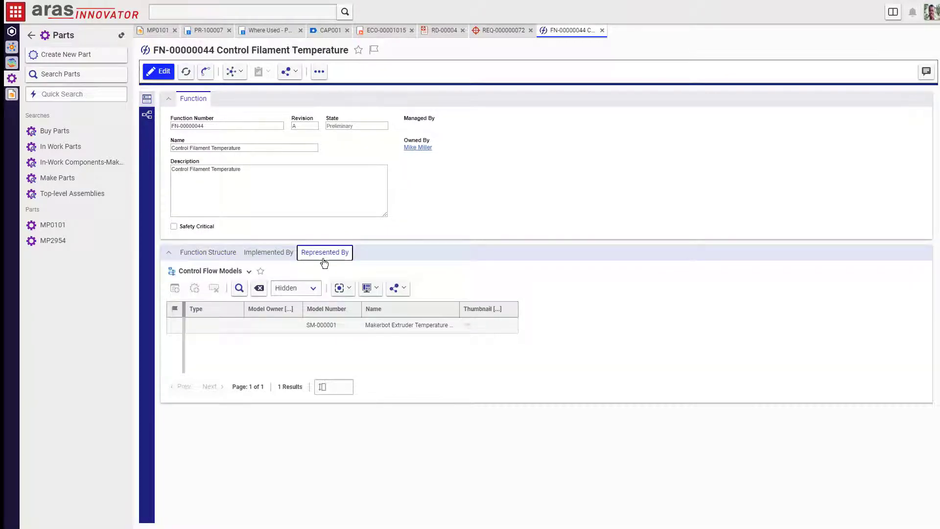
right_click(364, 327)
click(371, 326)
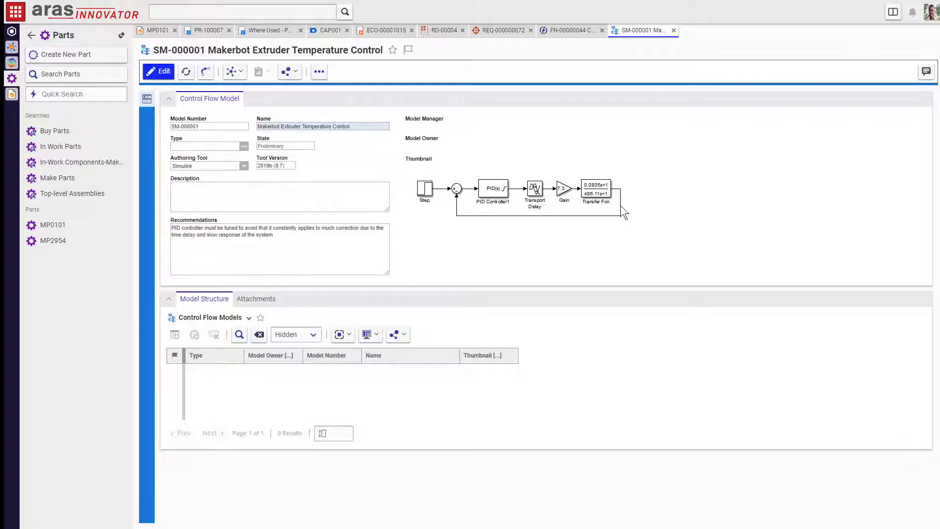
click(674, 31)
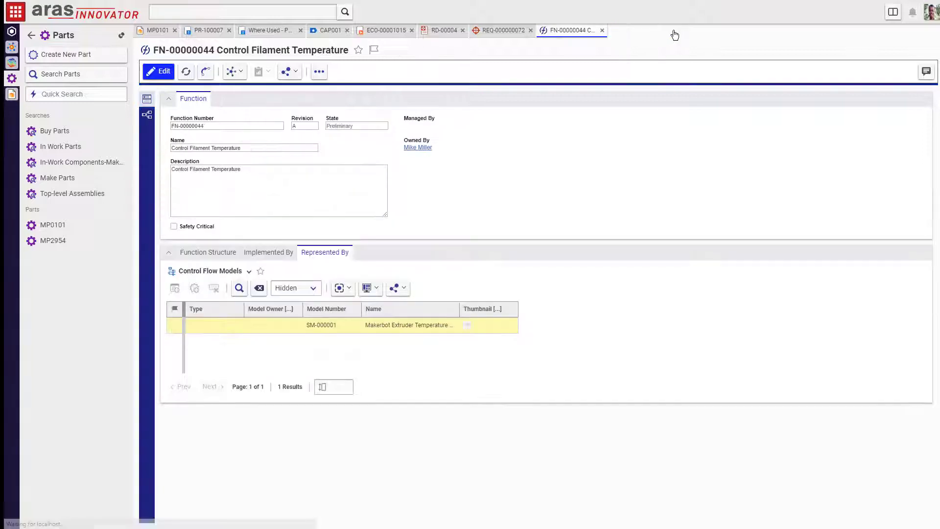
Step: Trace FN-00000044's where-used chain through FN-00000028 to FN-00000030 and show its relationship diagram
click(232, 71)
click(228, 117)
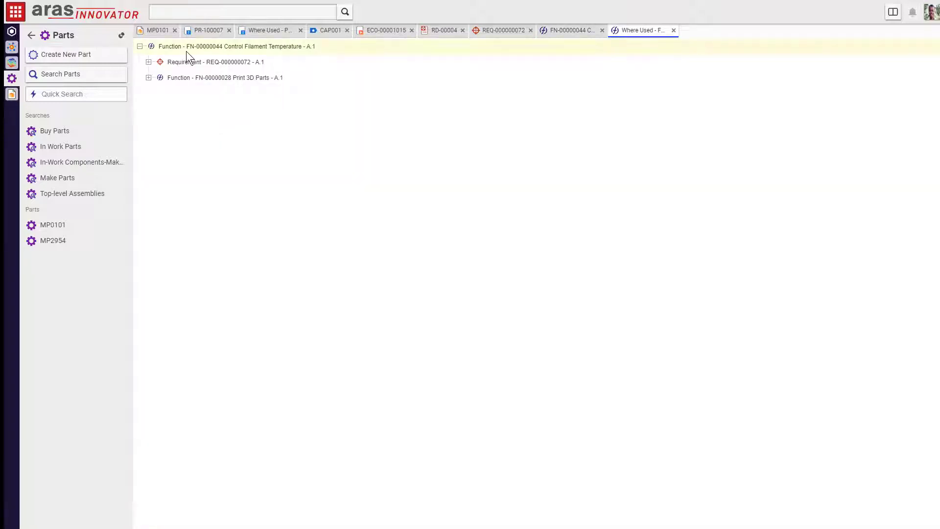
click(148, 79)
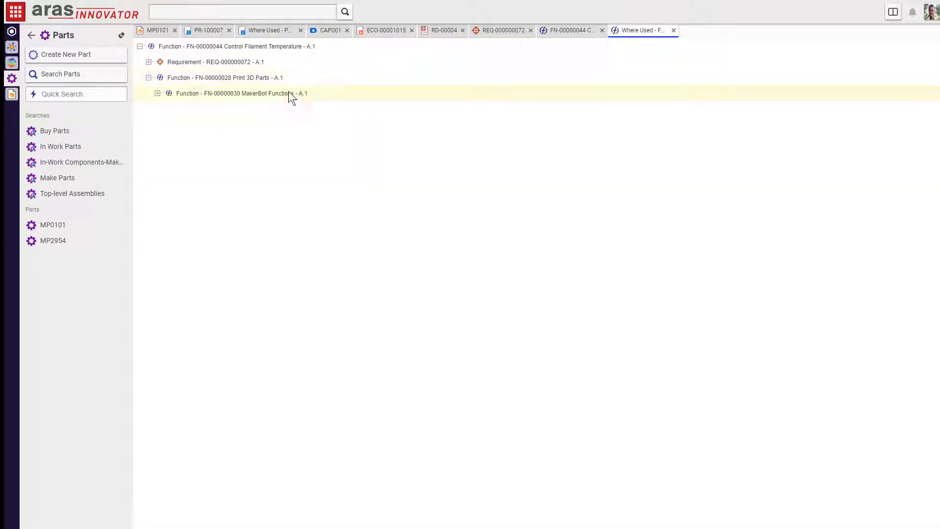
double_click(271, 79)
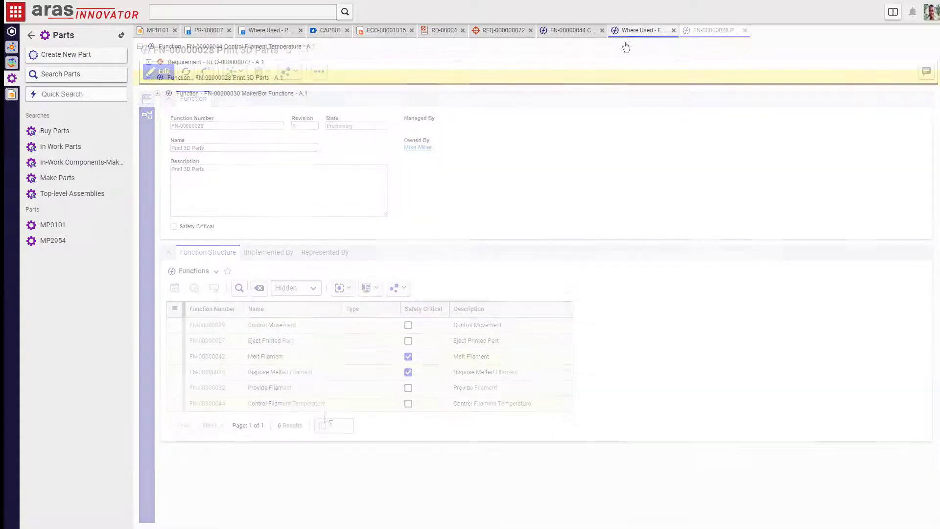
click(269, 101)
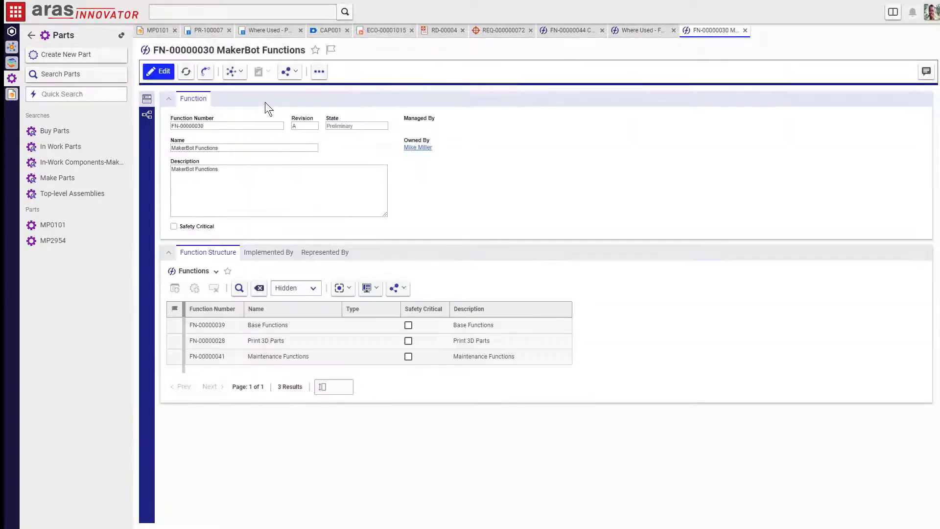
click(146, 115)
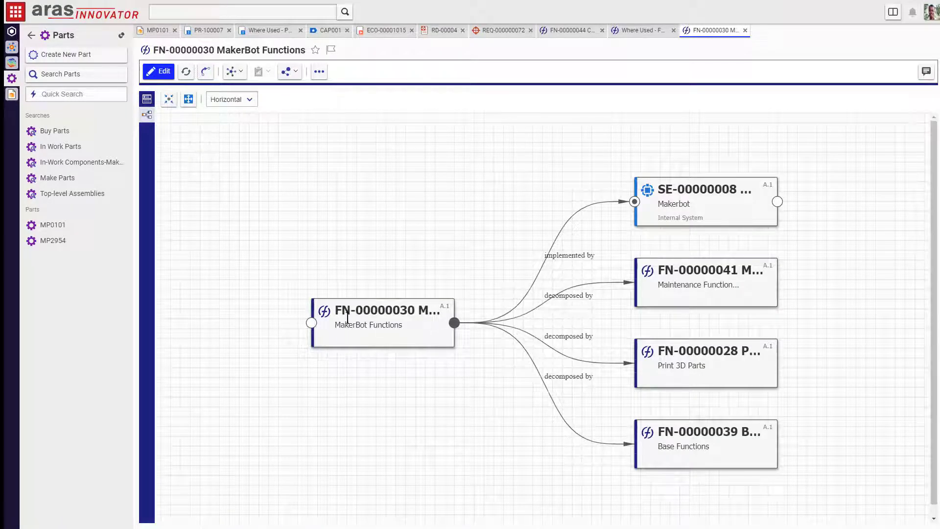
Step: Open system SYS-000002 and display its ACT_Printing 'Printing 3D Parts' activity diagram
click(312, 324)
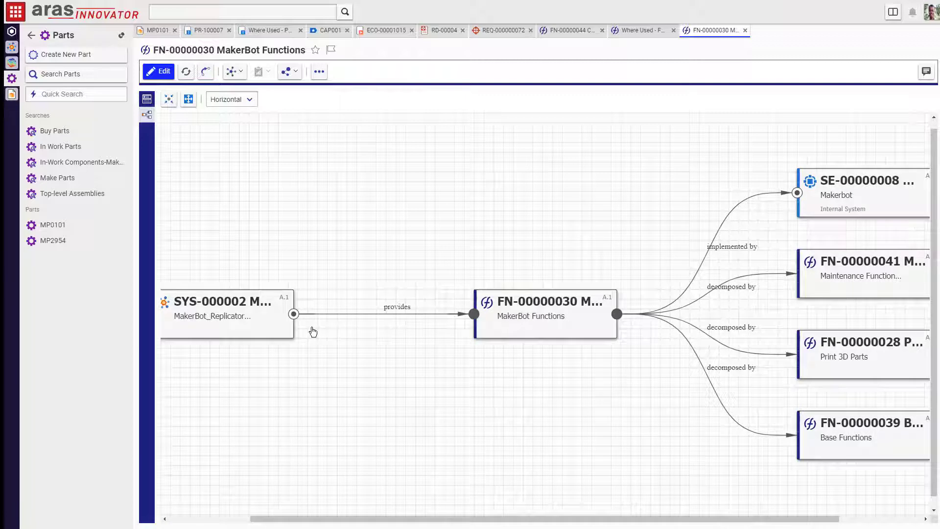
right_click(257, 312)
click(275, 361)
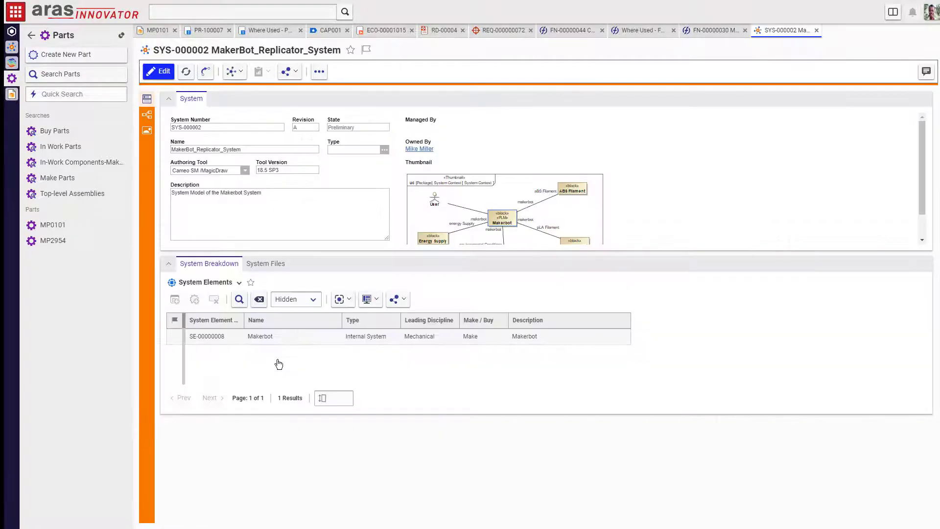
click(265, 264)
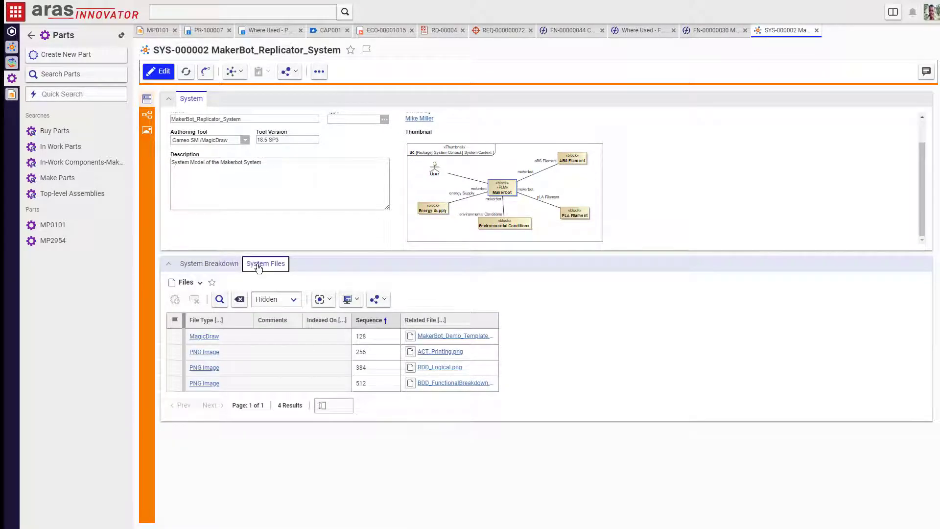
click(146, 130)
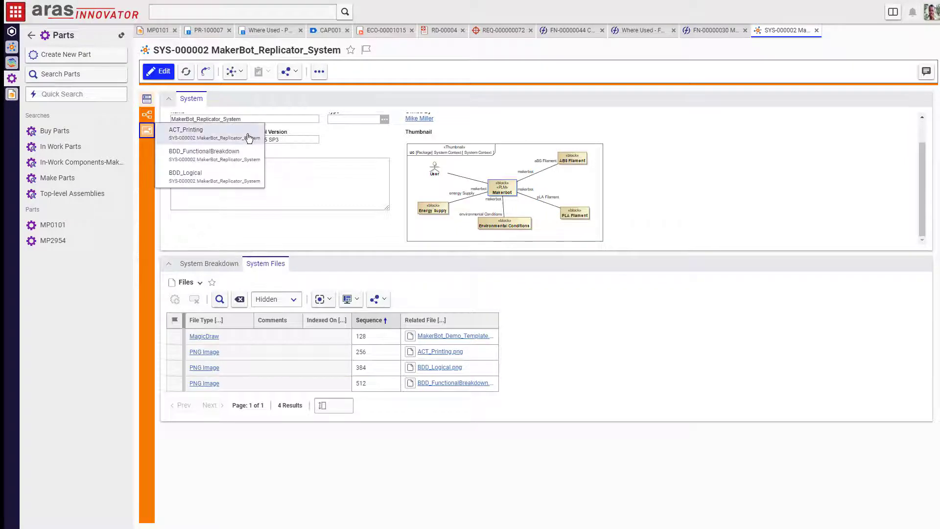
click(251, 166)
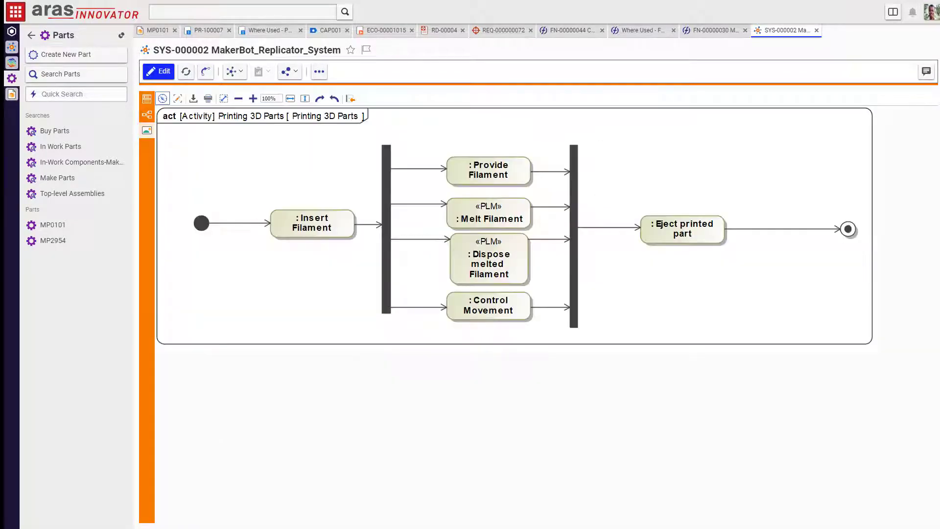
Step: Read the annotated comment in the diagram's discussion, then close the discussion
click(926, 71)
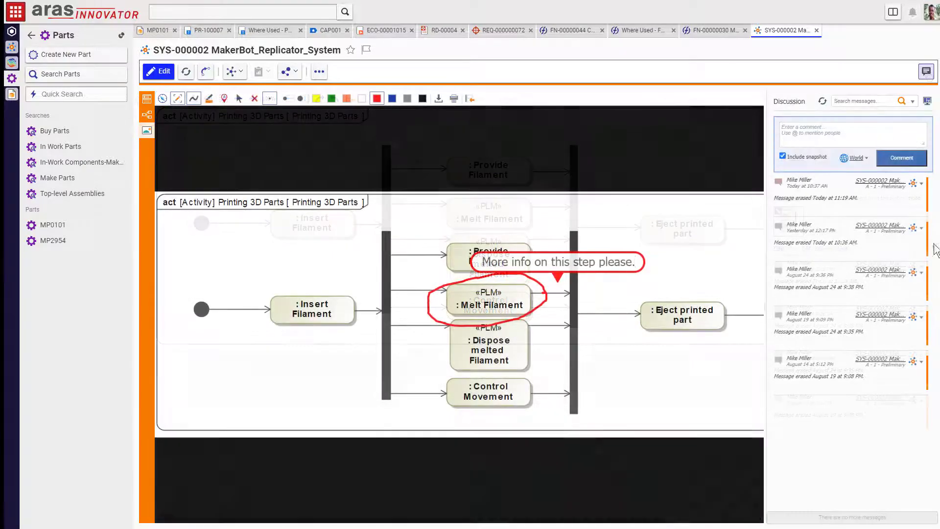
click(889, 128)
click(150, 116)
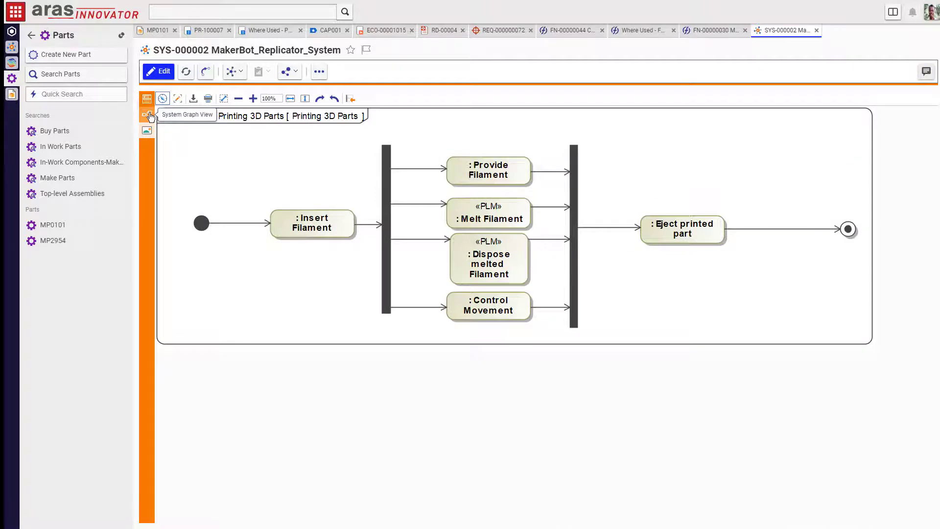
Step: In the SYS-000002 system graph, expand FN-00000030, FN-00000028 and FN-00000039, then collapse the function branch
click(149, 116)
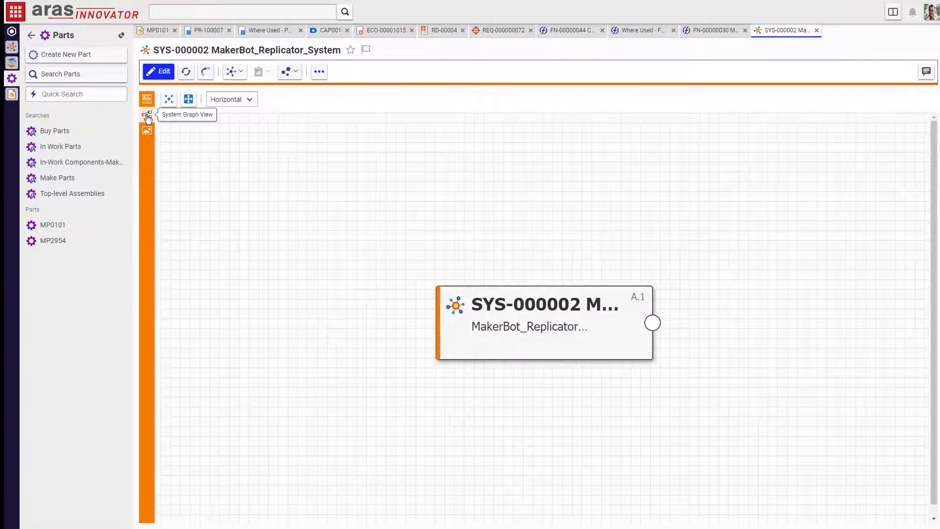
click(654, 324)
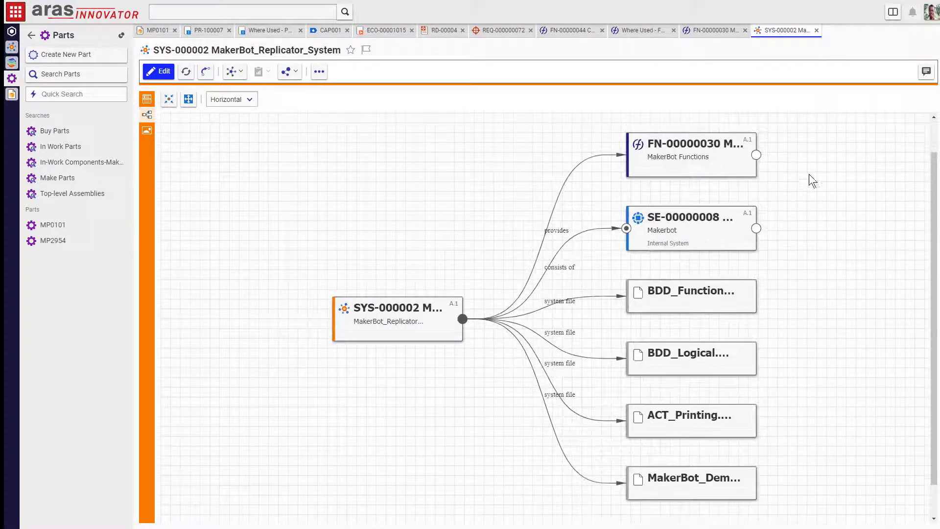
click(756, 155)
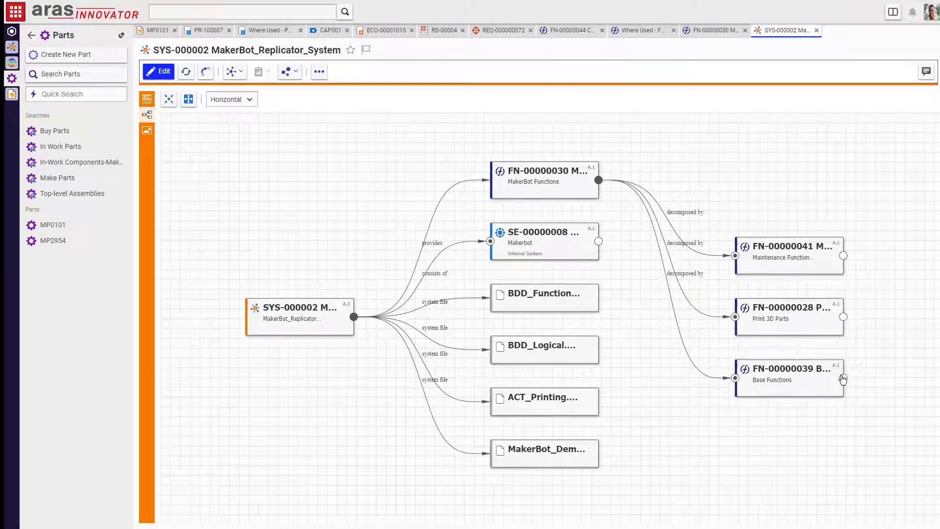
click(843, 378)
click(837, 320)
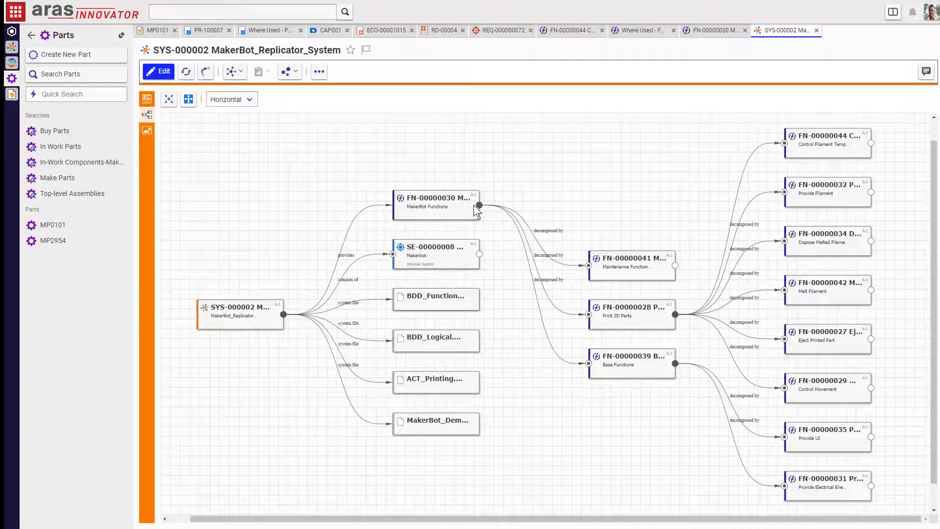
click(479, 207)
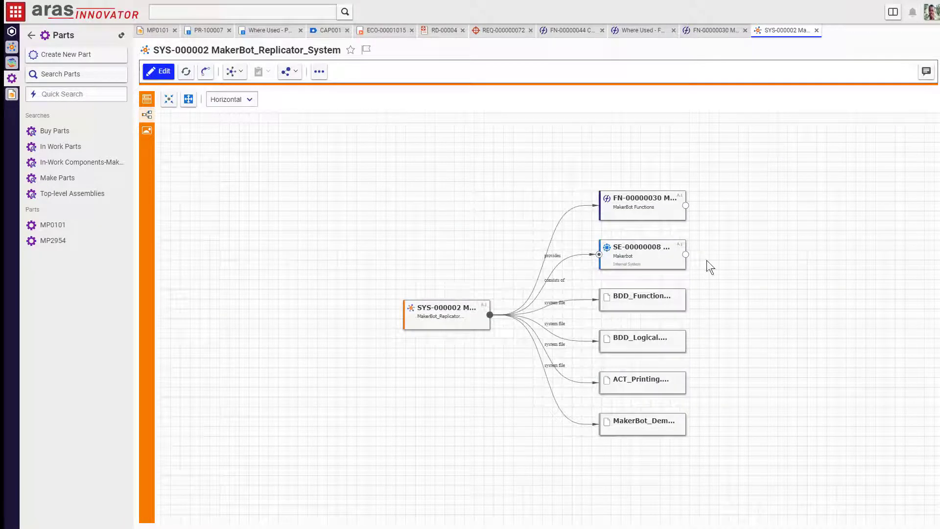
Step: Expand SE-00000008, Extruder SE-00000005, MP2954 and the Nozzle subsystem, then open part MP2954
click(686, 256)
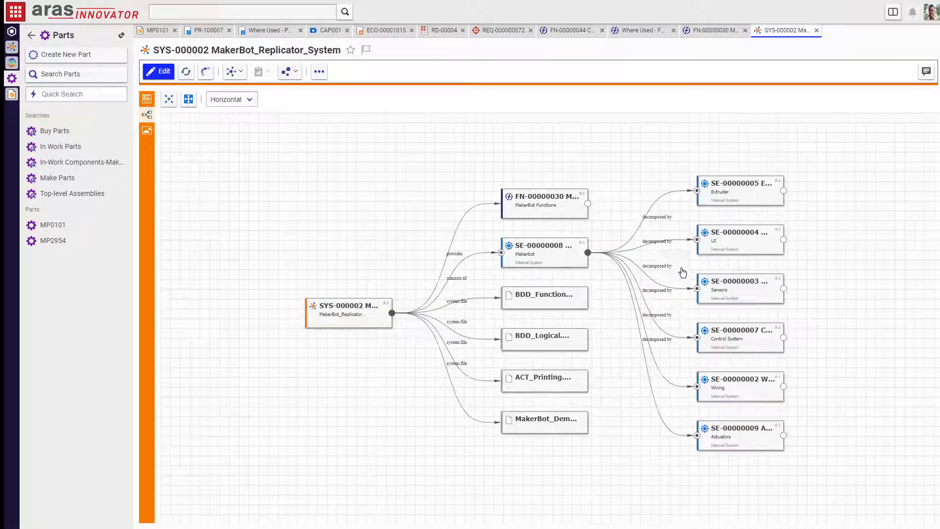
click(784, 191)
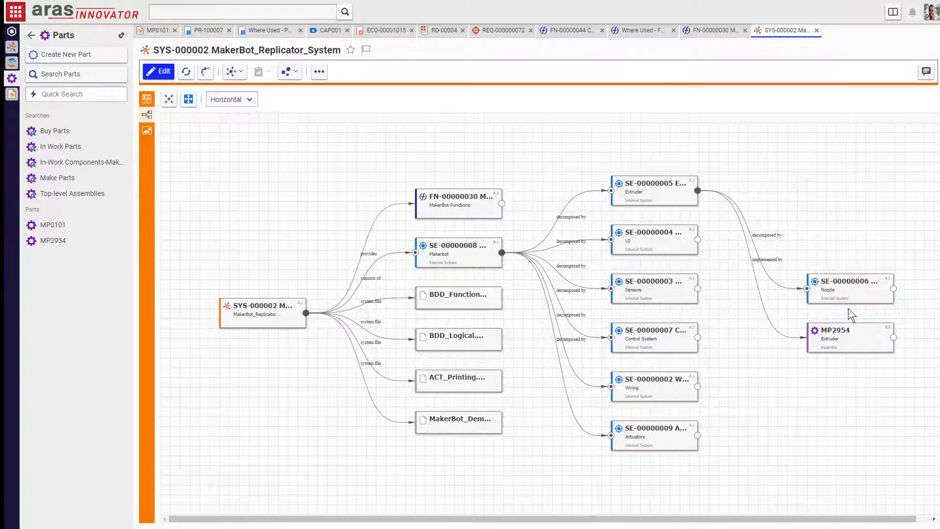
click(894, 338)
click(894, 290)
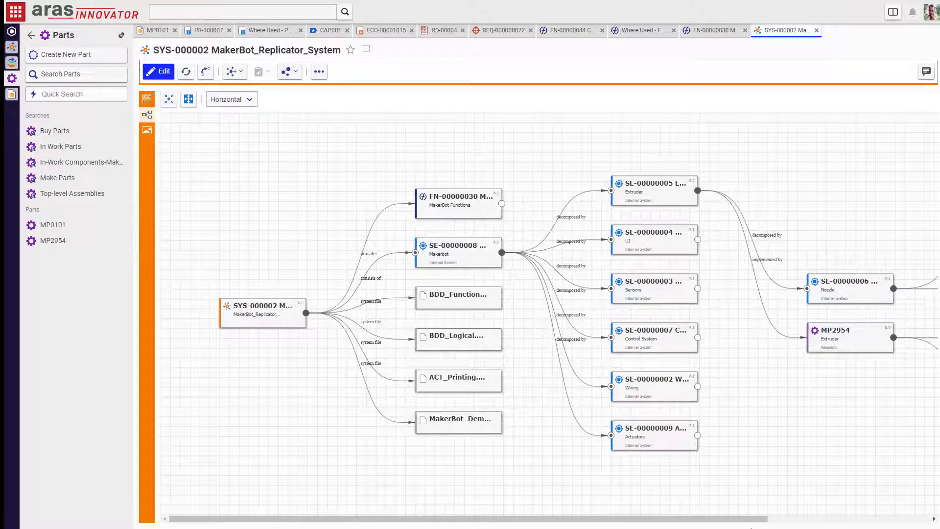
drag(769, 518, 927, 525)
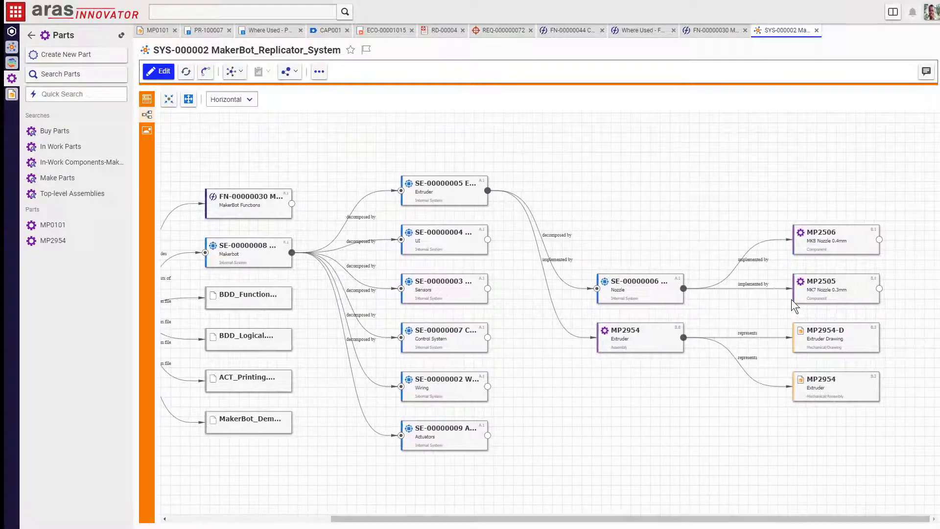
right_click(623, 327)
click(641, 378)
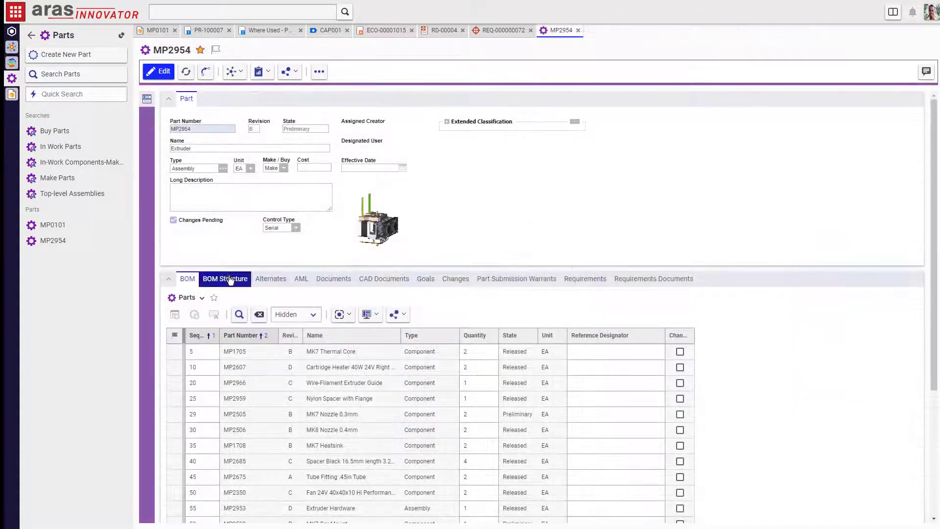
Step: Filter MP2954's multilevel BOM structure with Aras Part BOM Scope, Model set to Replicator
click(226, 279)
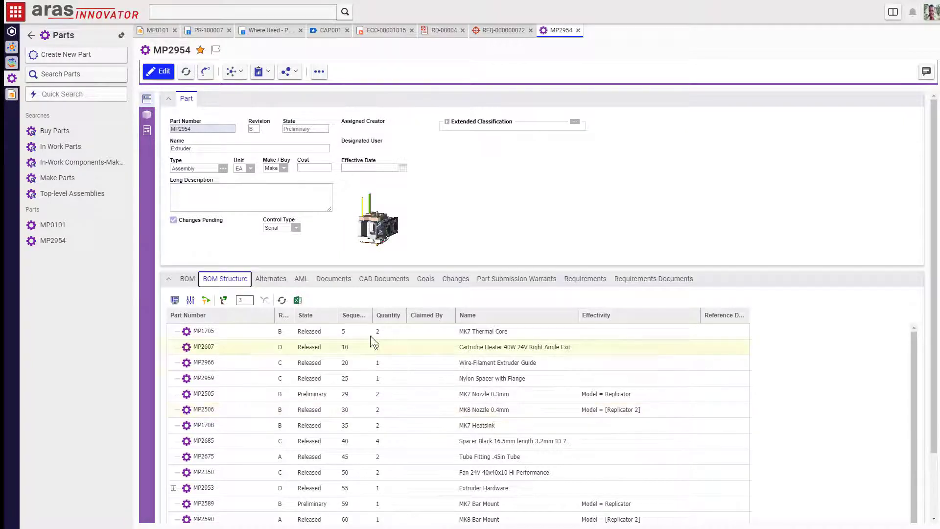
click(191, 300)
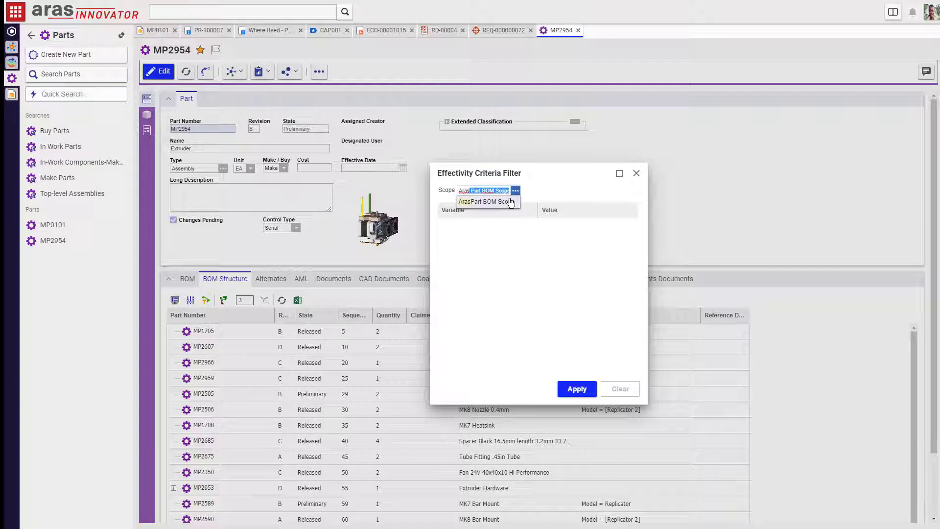
click(486, 201)
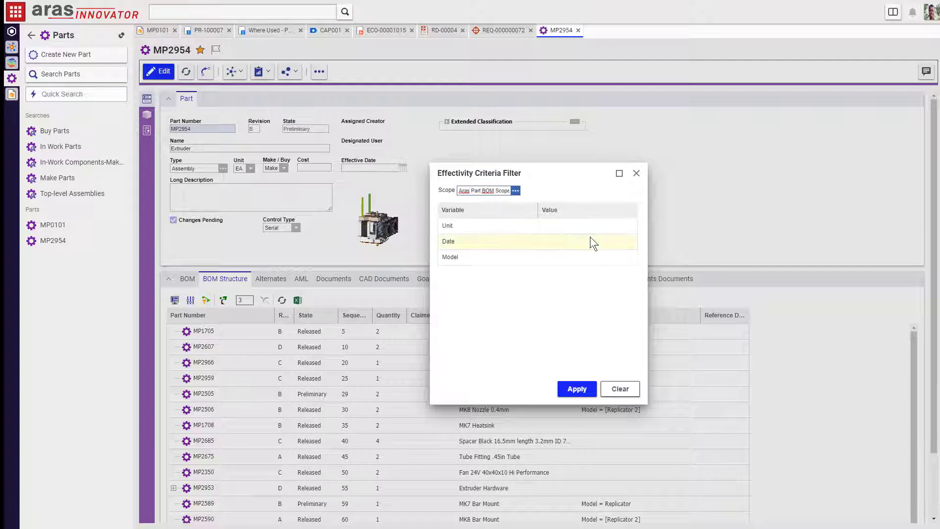
click(576, 260)
click(629, 257)
click(616, 284)
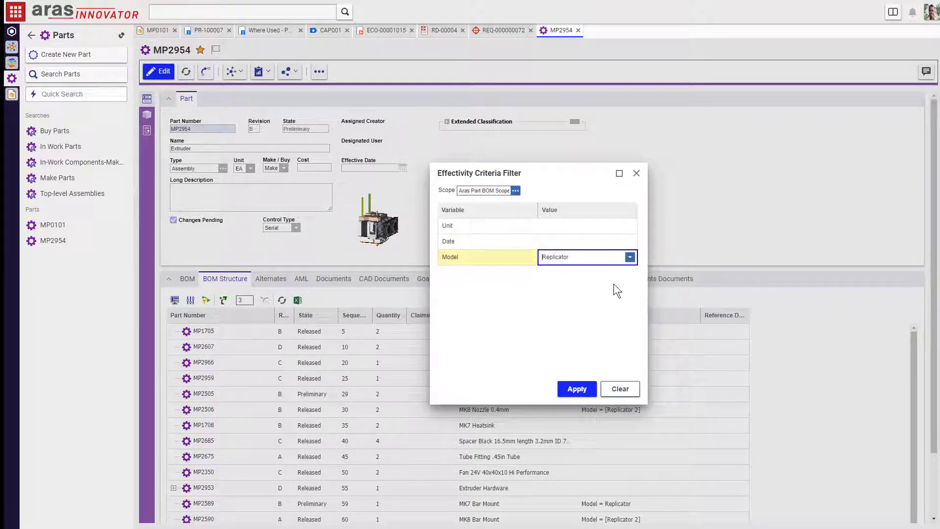
click(579, 389)
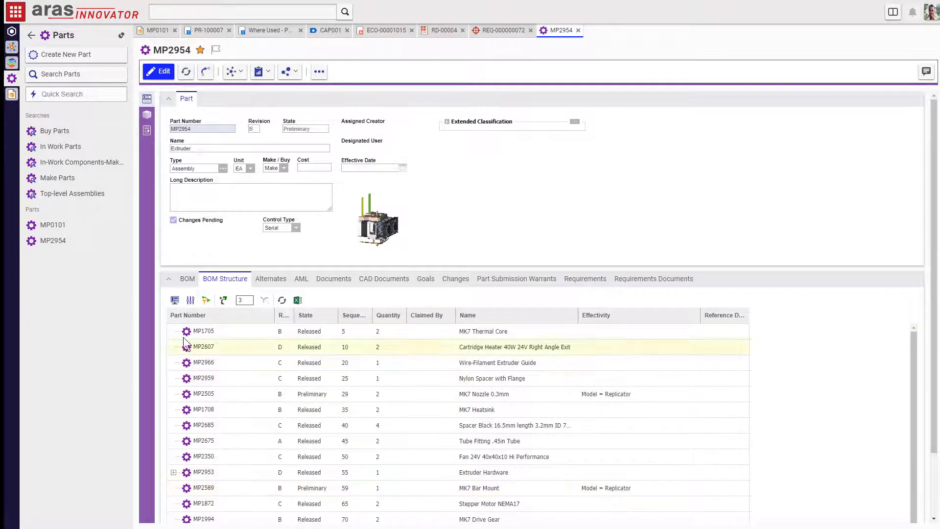
Step: Change the effectivity filter's Model to Replicator 2 and reapply it to the BOM
click(206, 300)
click(613, 256)
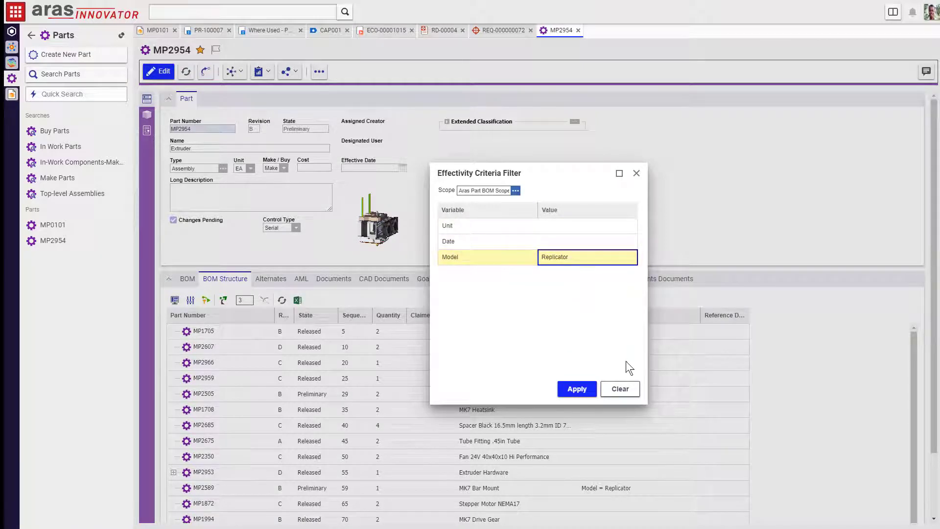
click(598, 255)
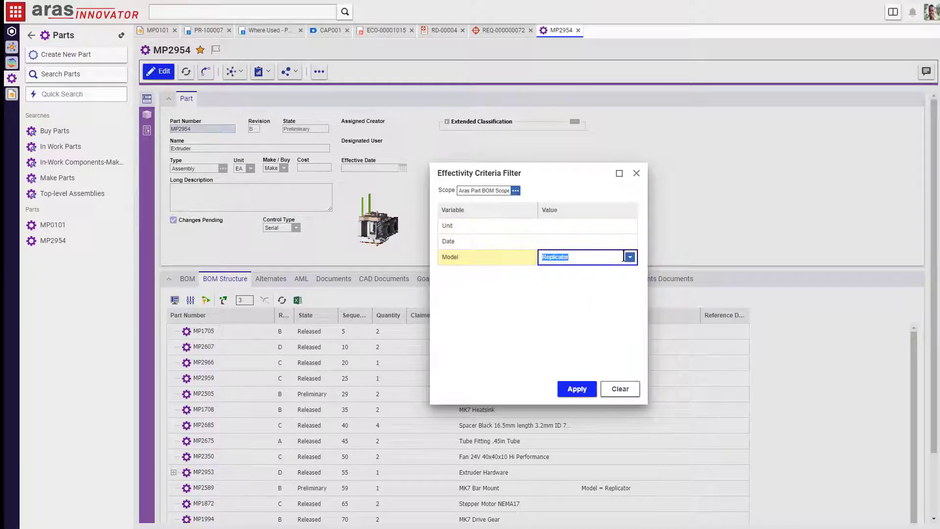
click(630, 257)
click(613, 293)
click(576, 388)
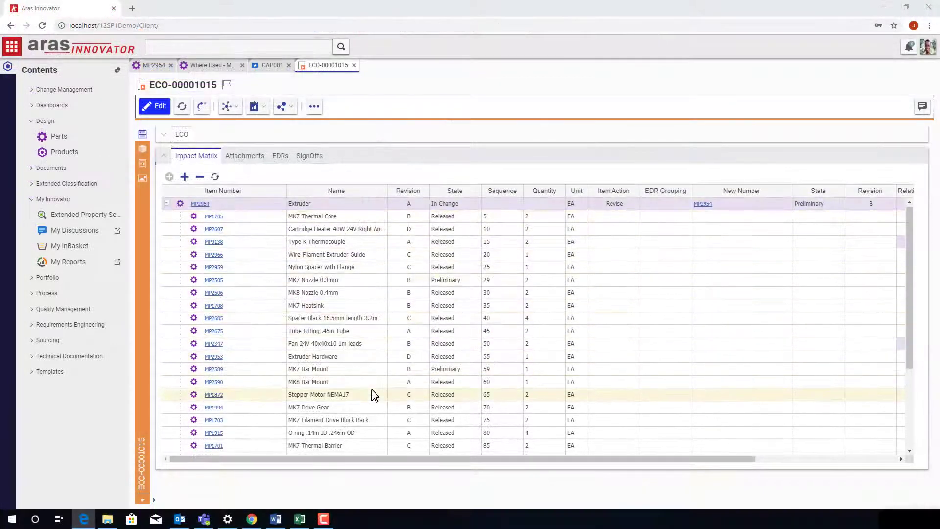
Step: Review ECO-00001015's sign-off history and its workflow process map from the InBasket task list
scroll(374, 392, down, 5)
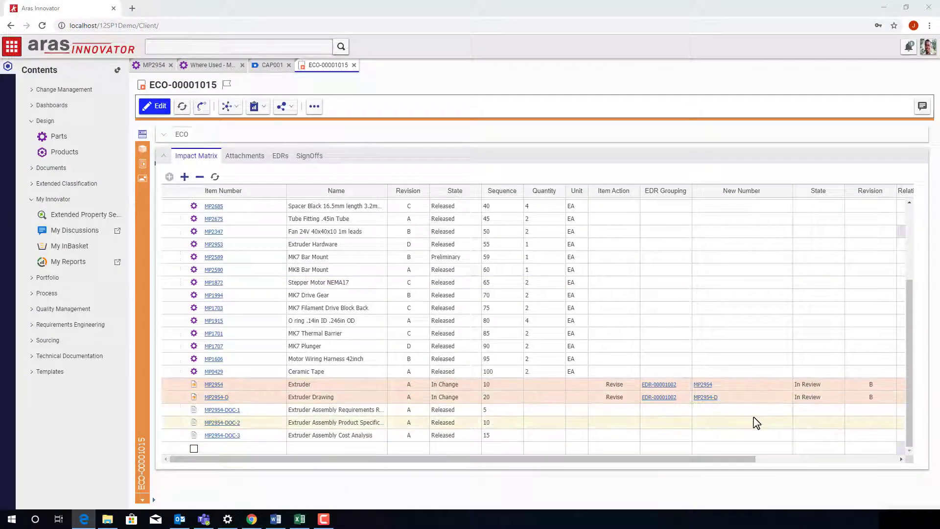
scroll(756, 420, up, 10)
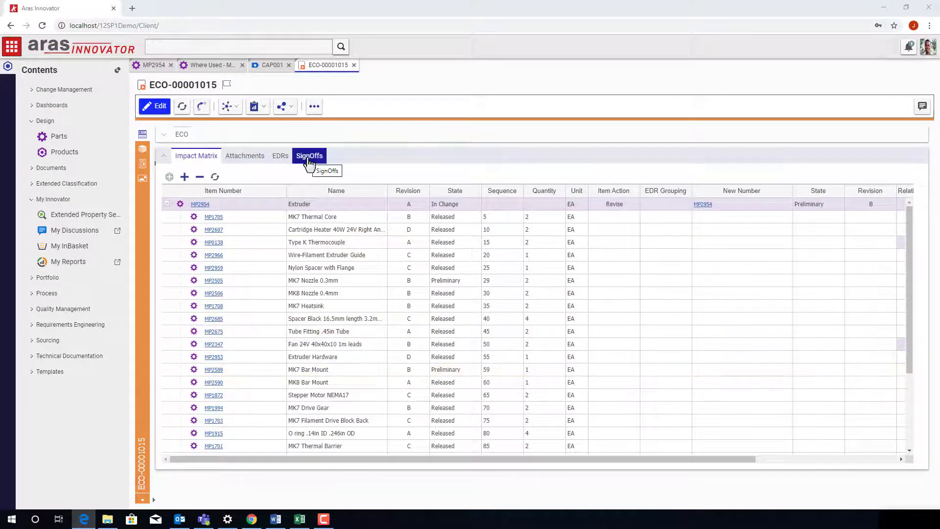
click(309, 162)
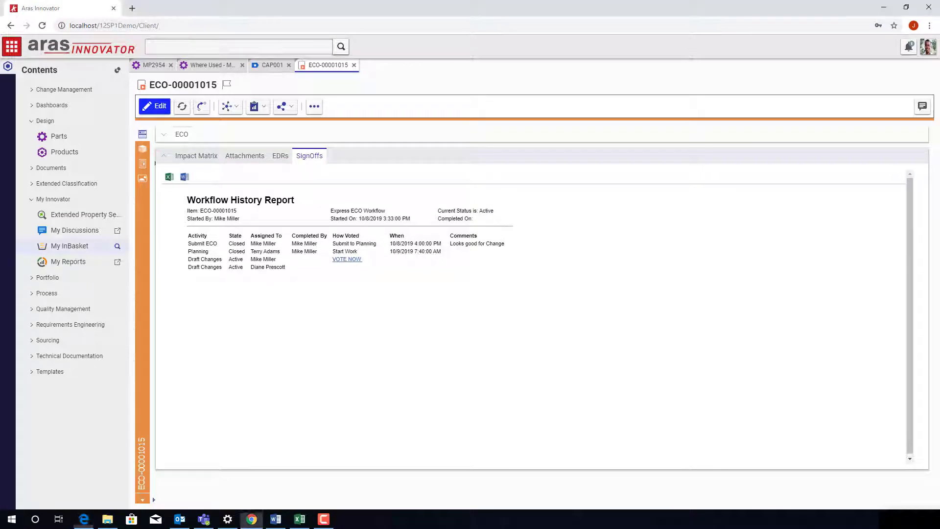
click(75, 249)
click(60, 116)
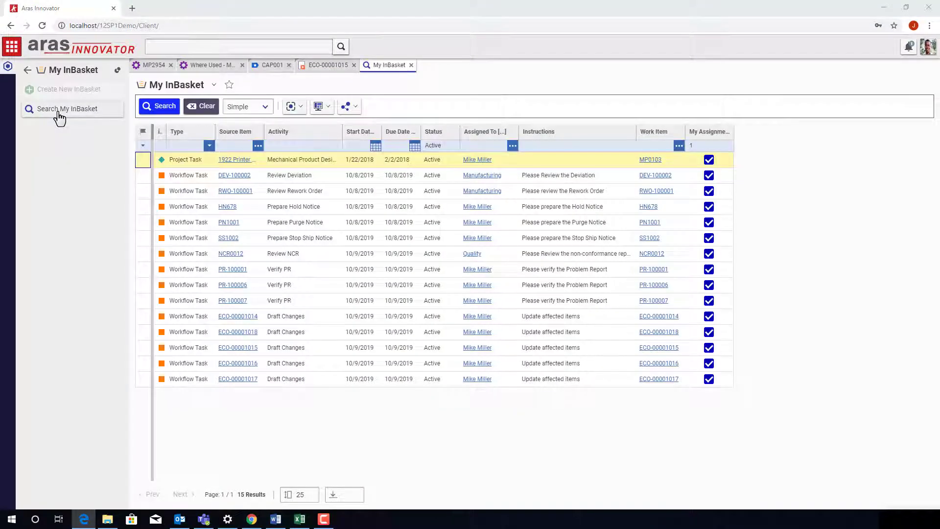
click(242, 348)
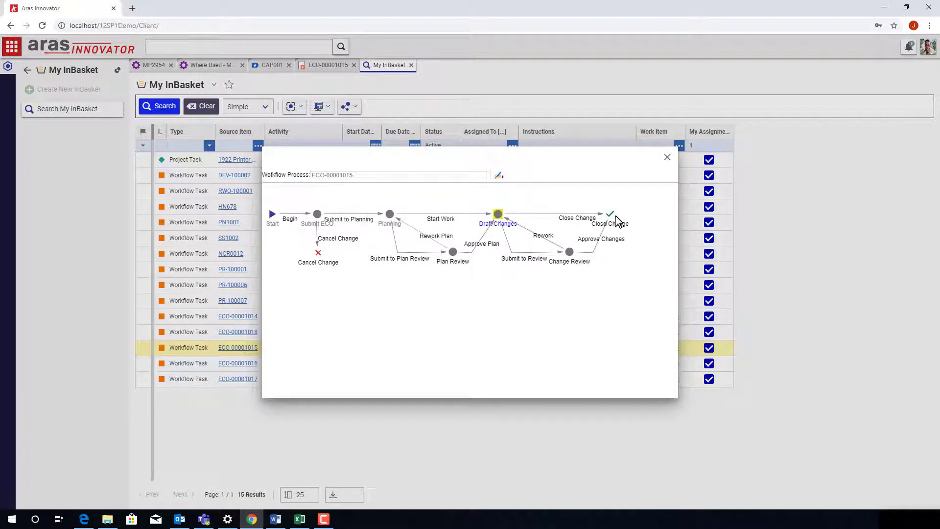
click(666, 159)
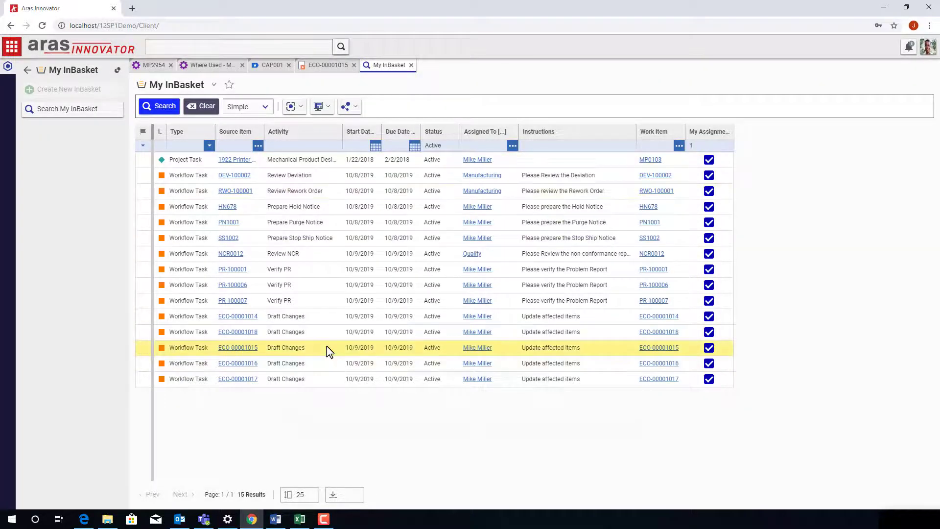
Step: Complete the ECO-00001015 Draft Changes task, authenticating with the account password
double_click(331, 349)
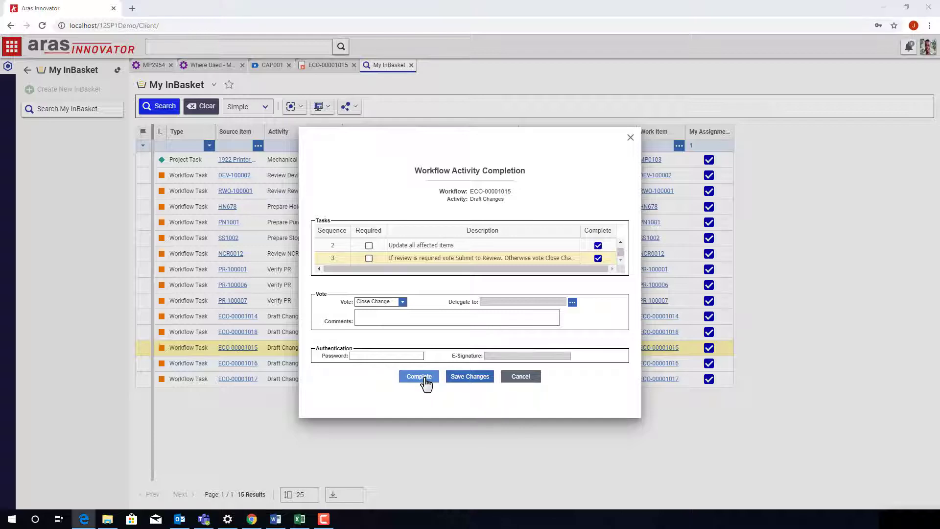
click(411, 356)
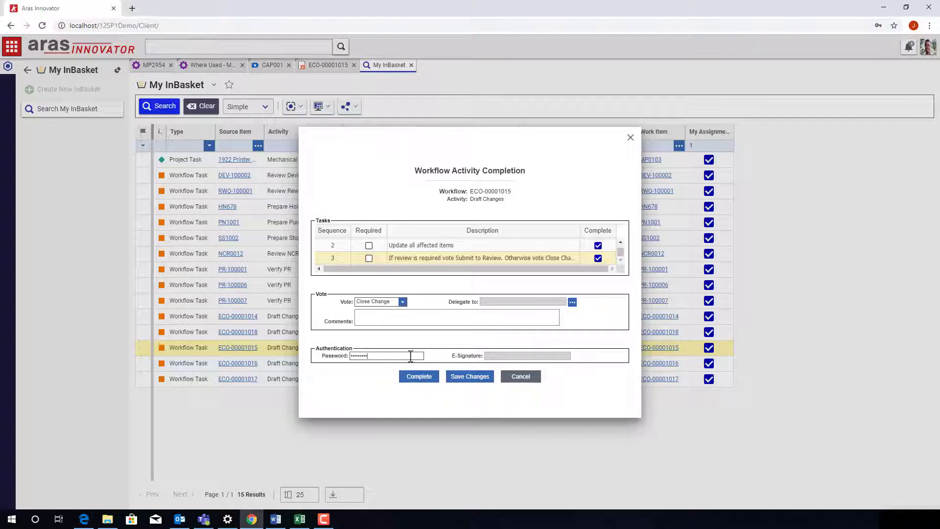
click(430, 379)
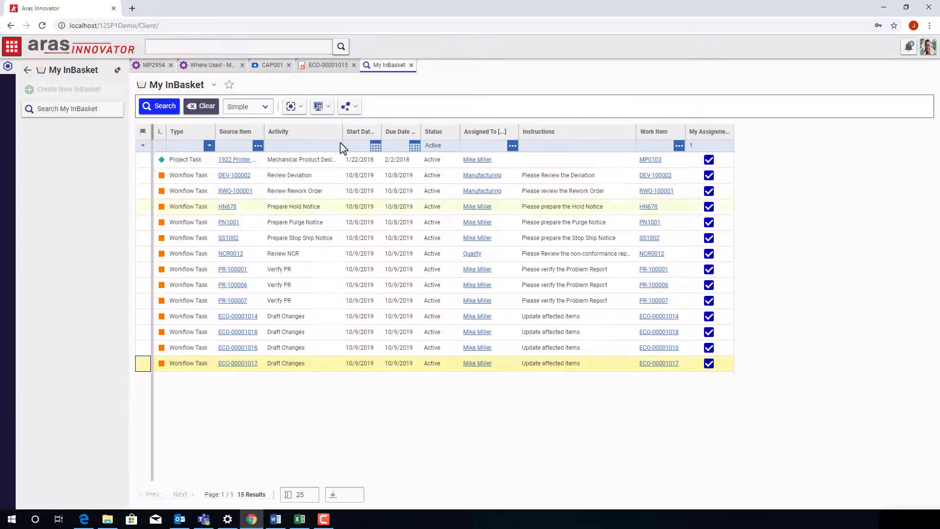
Step: Return to ECO-00001015's impact matrix, expand its header details and restore the contents tree
click(323, 66)
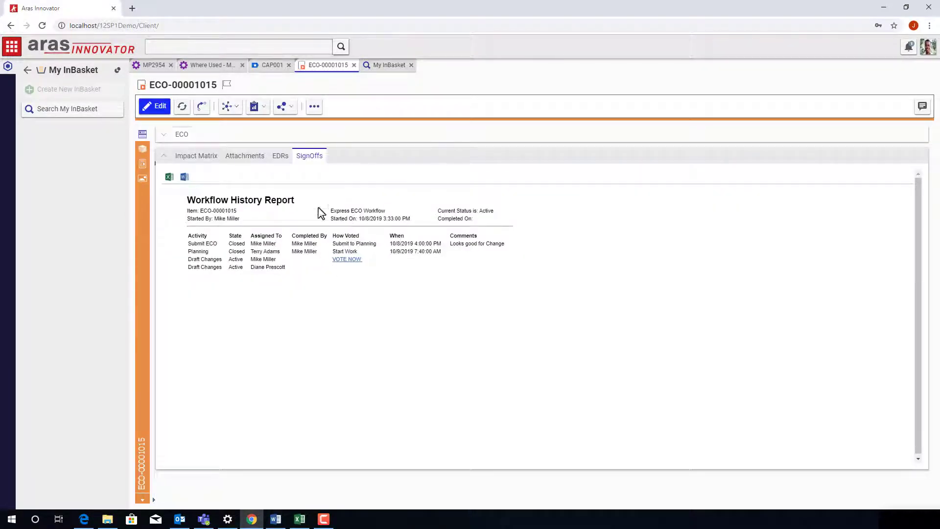
click(210, 159)
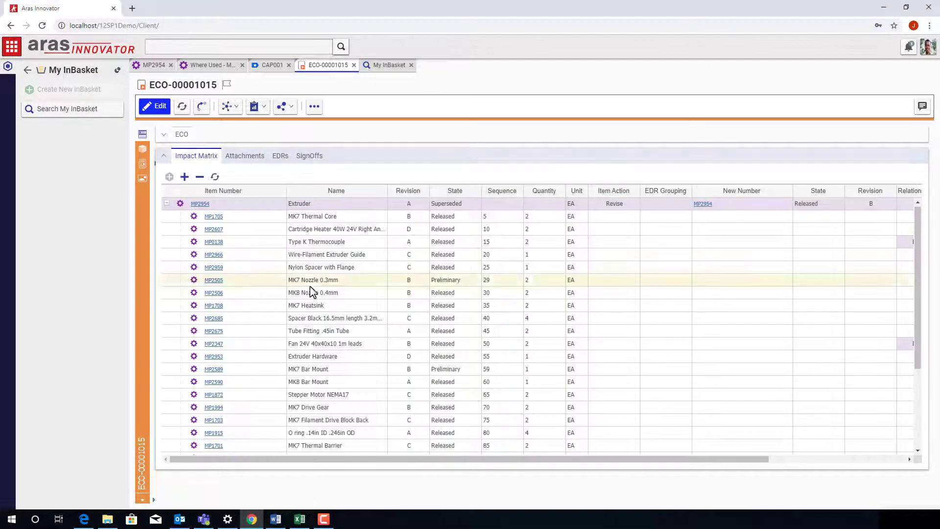
scroll(310, 289, down, 3)
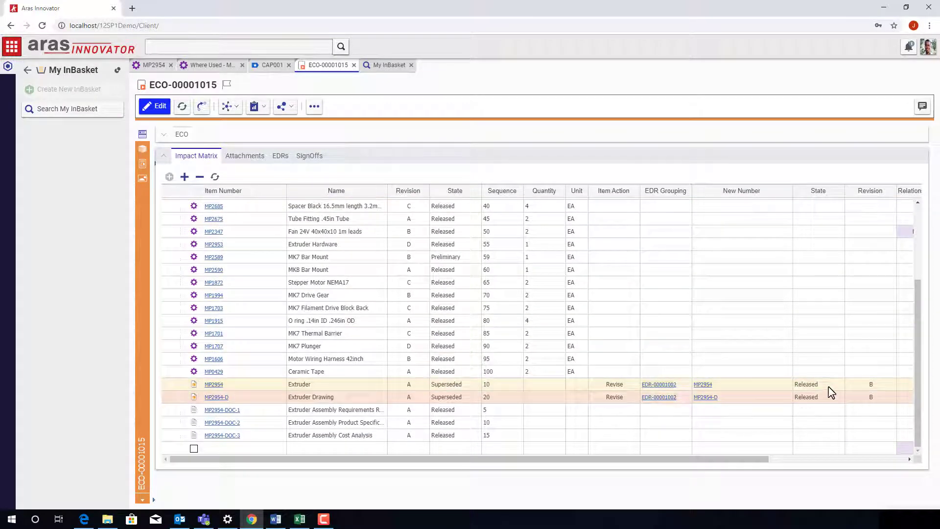
click(165, 135)
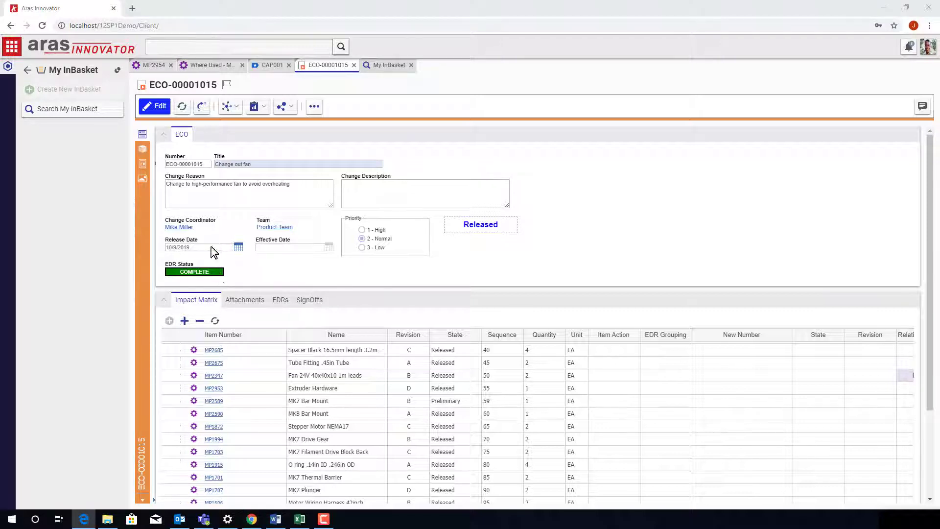
click(26, 71)
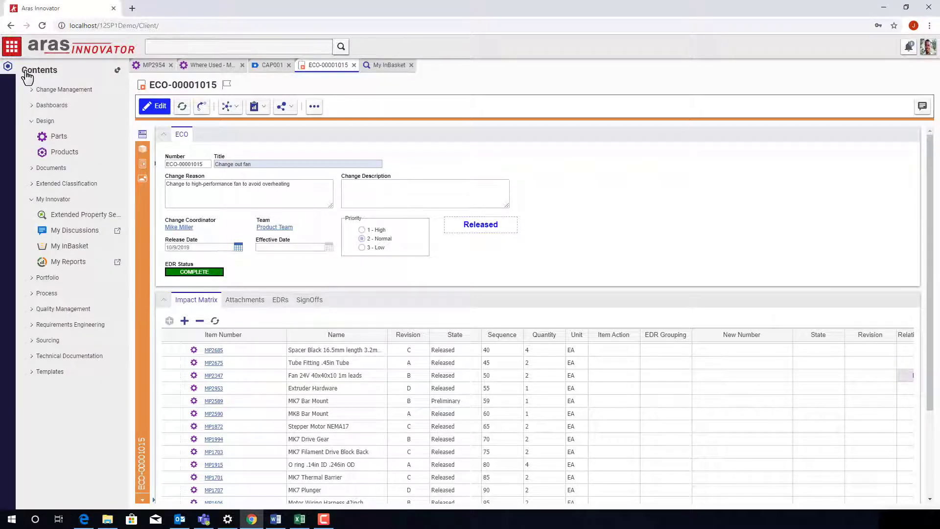
Step: Run the All ECOs report from My Reports, sort it by Status, and highlight ECO-00001015
click(68, 264)
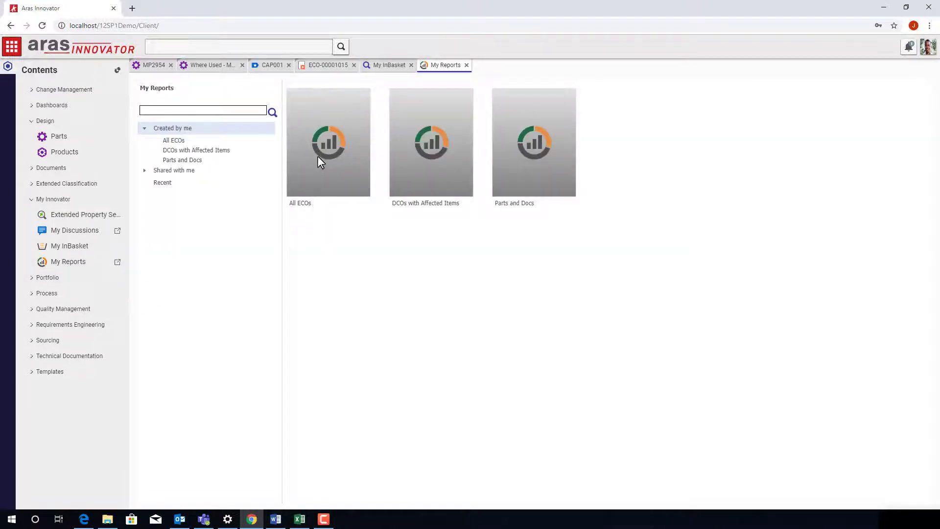
double_click(318, 159)
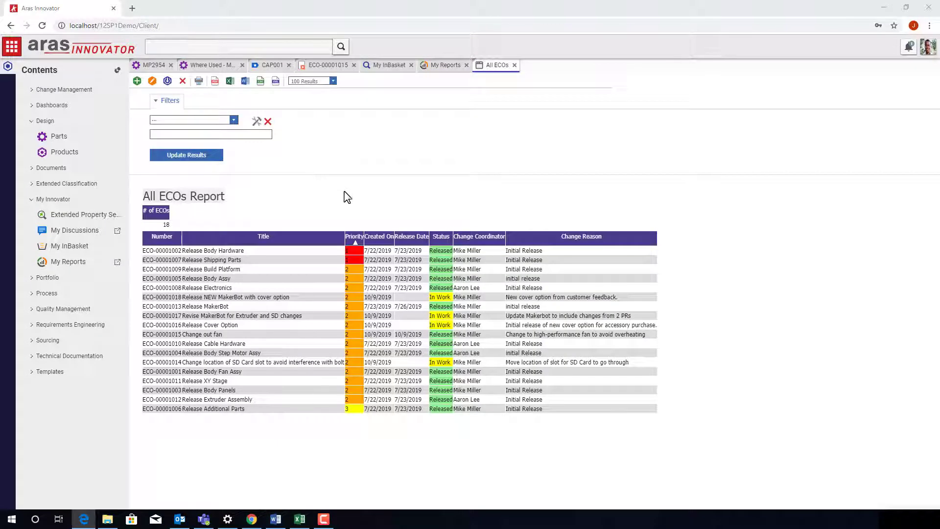
click(444, 240)
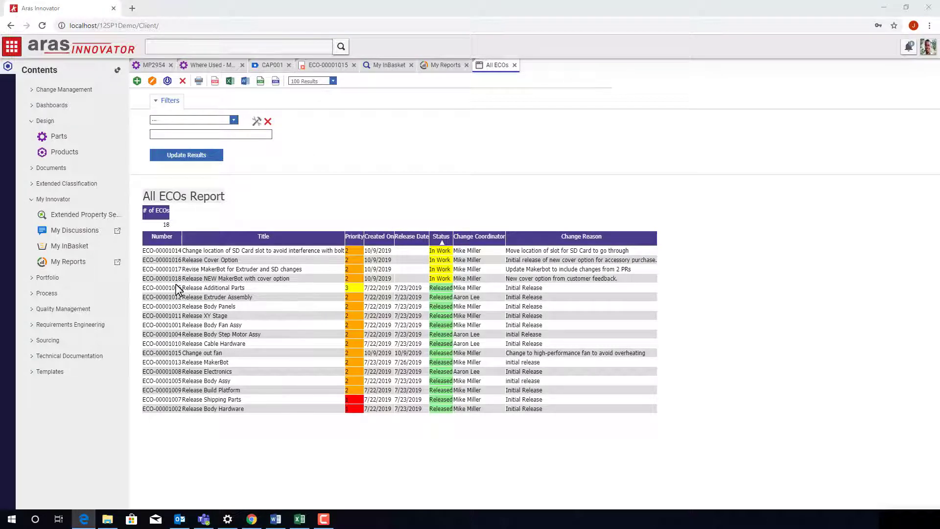
drag(144, 354, 653, 361)
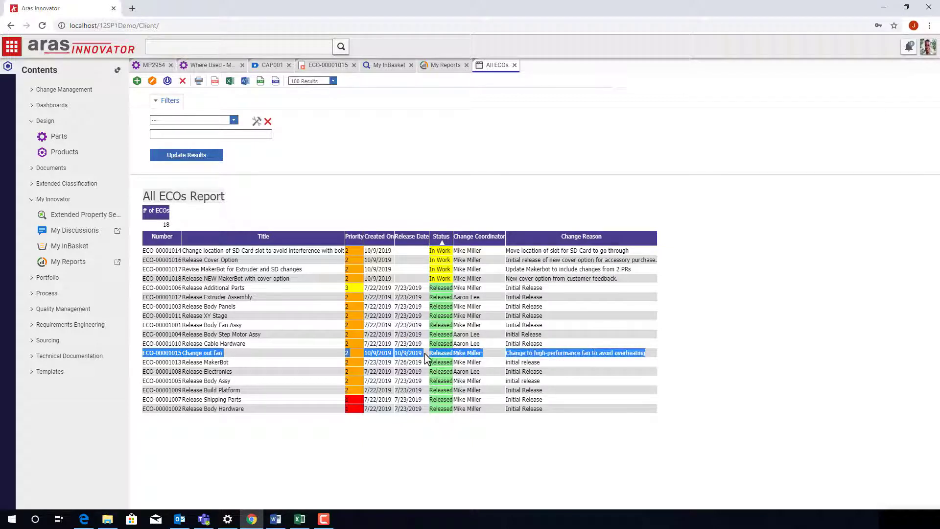
click(576, 353)
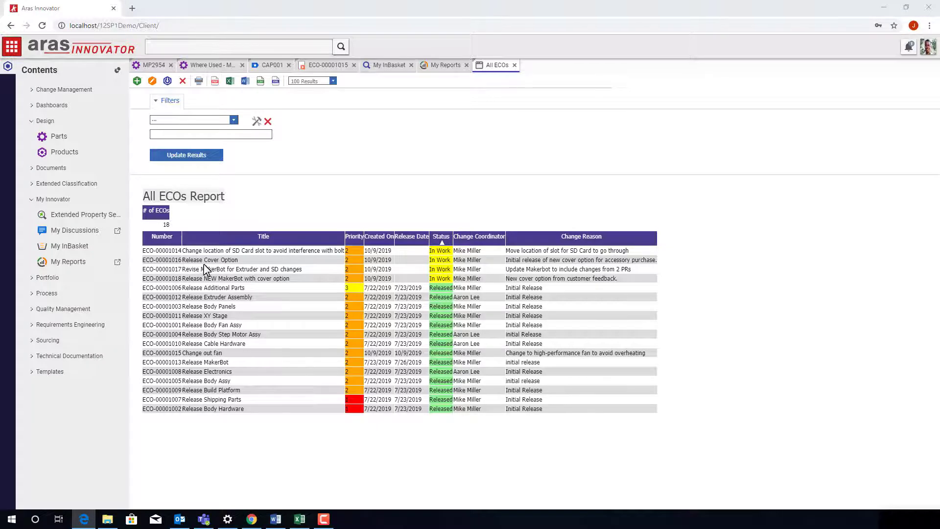
click(515, 65)
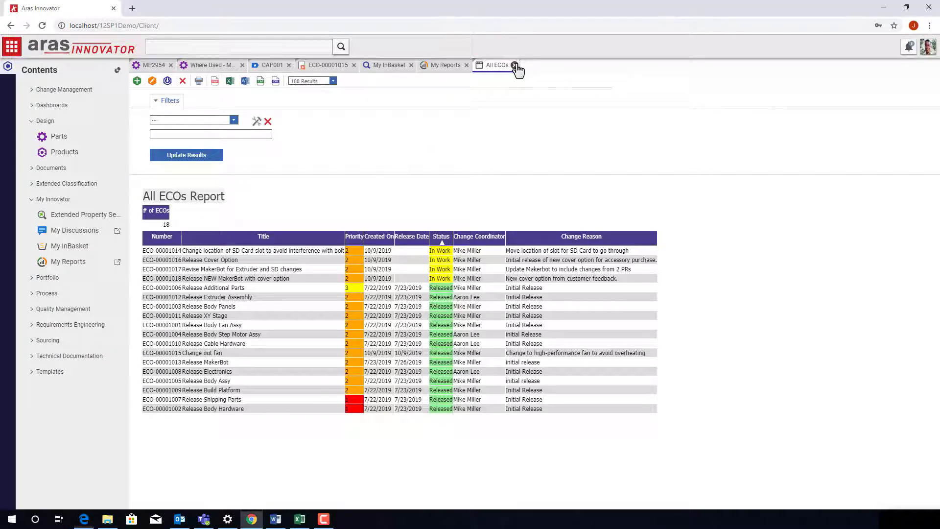
click(180, 47)
Step: Search for 'cover option' and open part MP0103, MakerBot Replicator with Cover
click(191, 68)
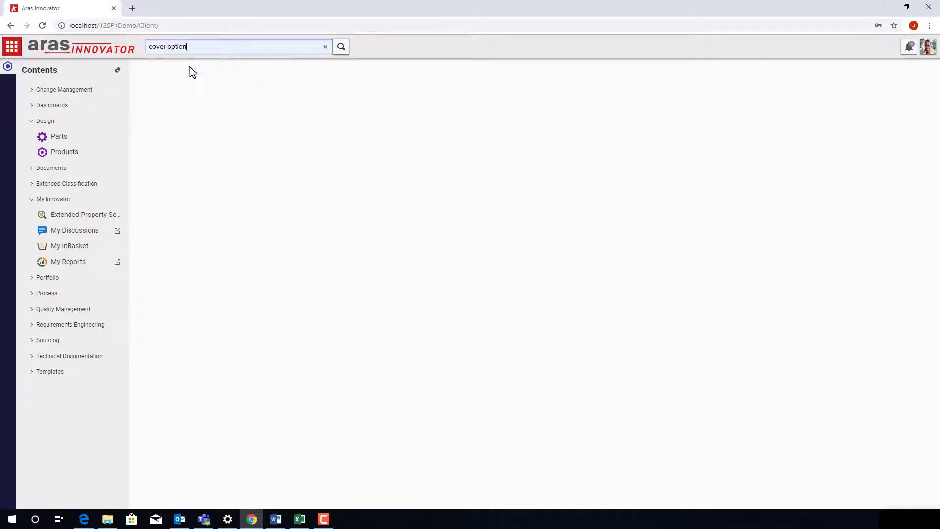
click(341, 47)
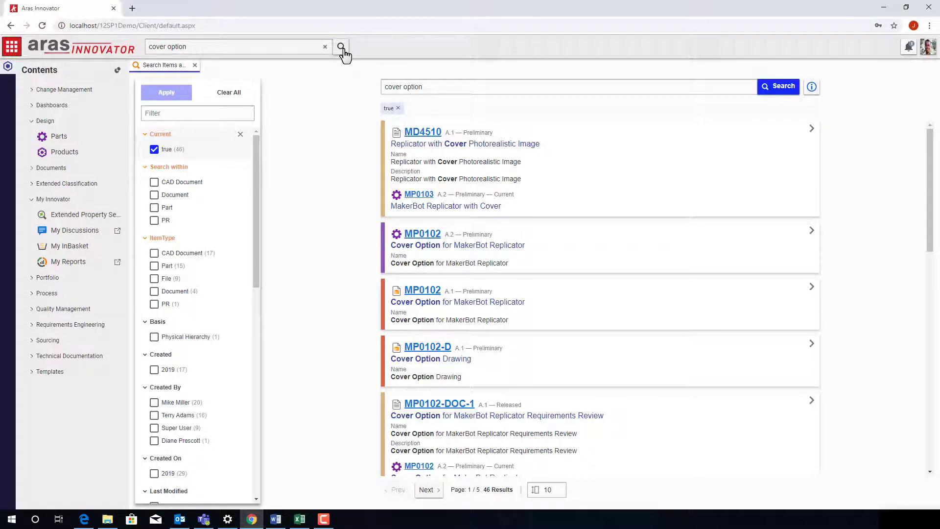
click(154, 195)
click(155, 207)
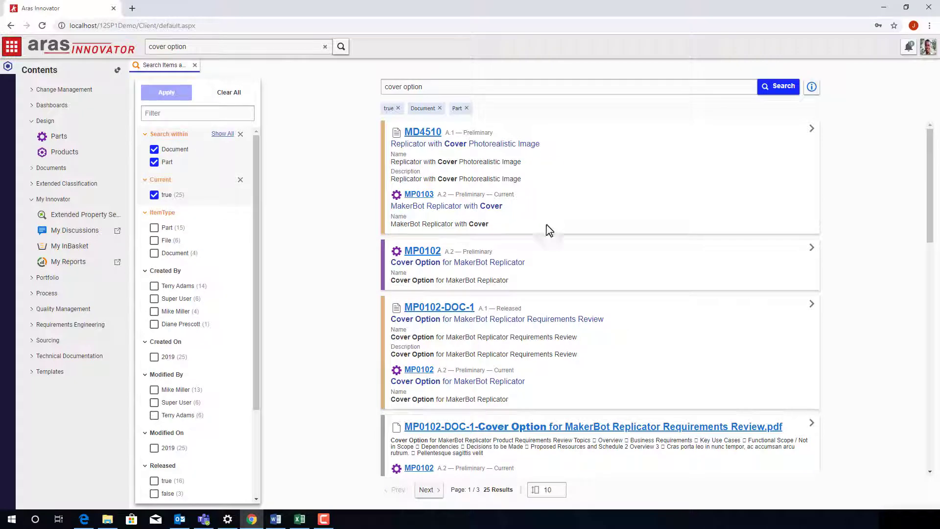
scroll(519, 265, down, 15)
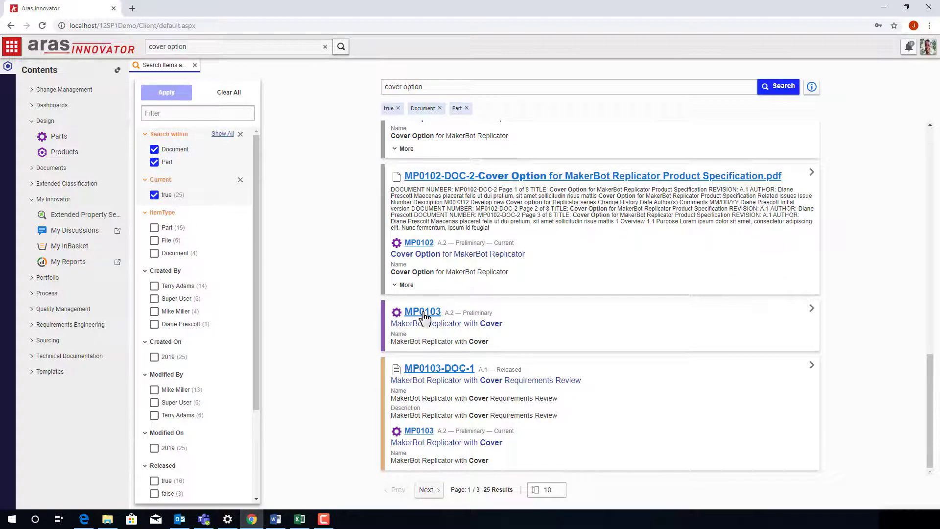
click(425, 317)
Step: Show MP0103's BOM structure full-width and expand the Replicator Interfaceboard MP2738
click(236, 320)
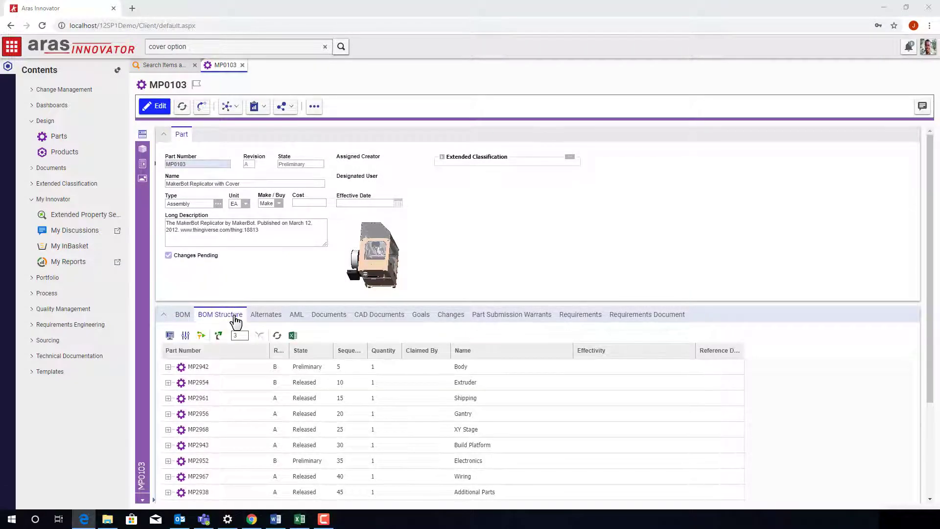
click(164, 135)
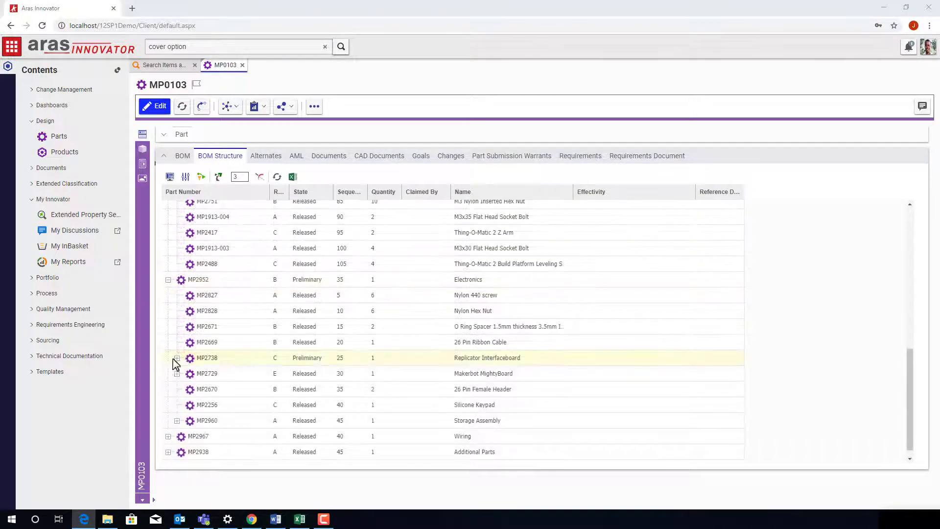
click(176, 359)
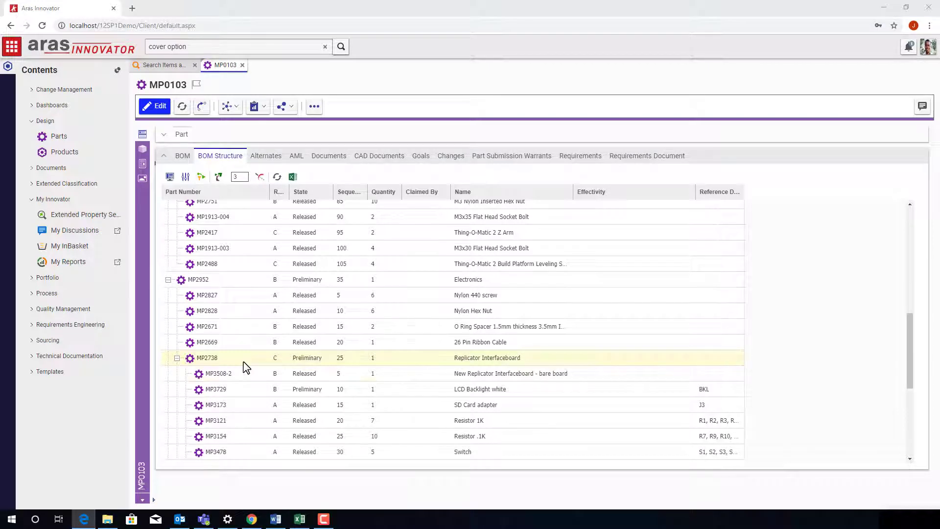
Step: Open LCD Backlight white part MP3729 and view its approved manufacturer parts
right_click(246, 395)
click(255, 399)
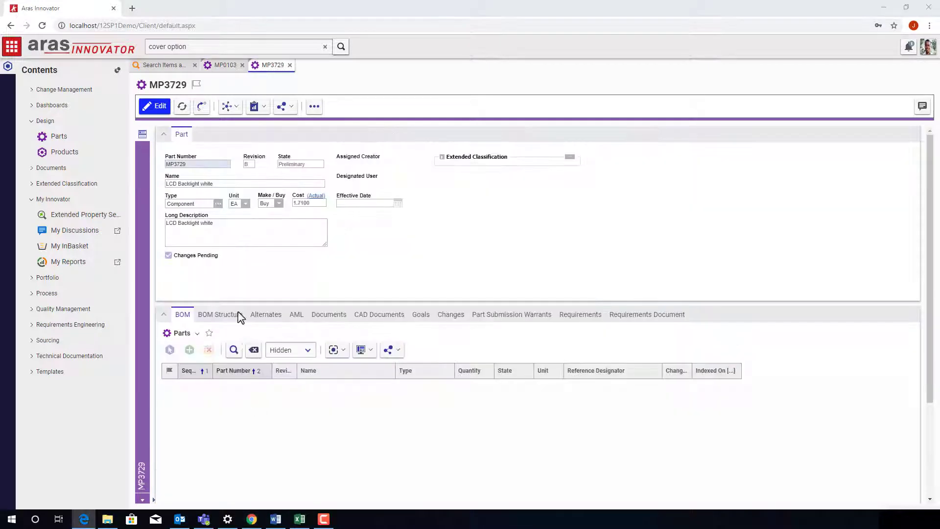
click(164, 135)
click(297, 158)
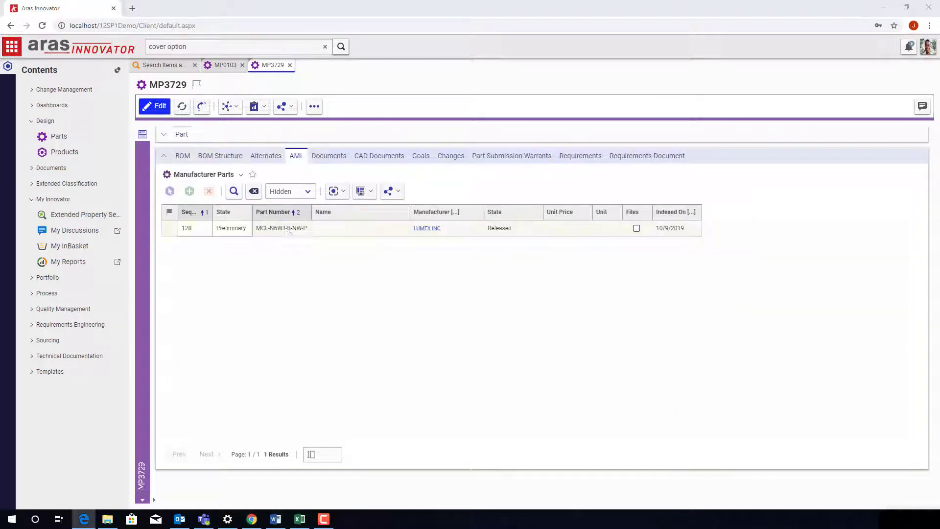
Step: Fetch the latest Lumex datasheet for MCL-N6WT-B-NW-P, then put MP3729 into edit mode
right_click(290, 231)
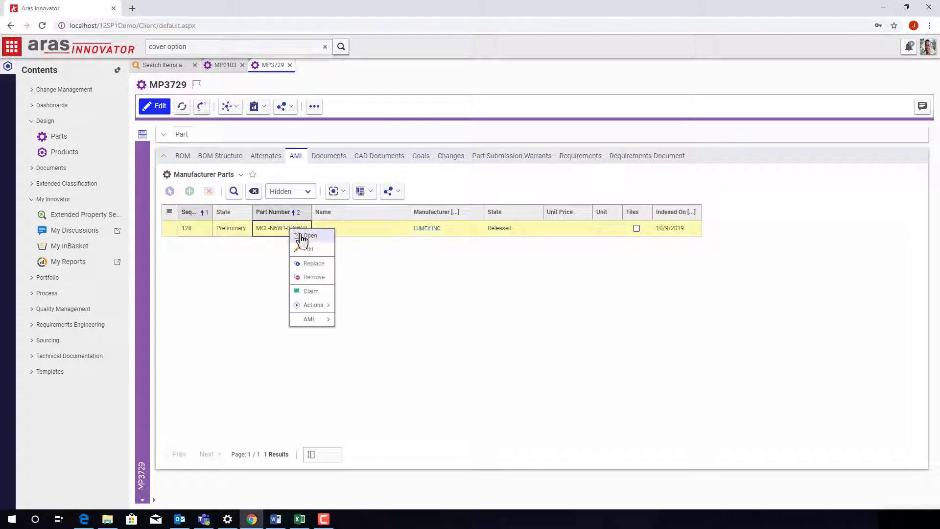
click(300, 239)
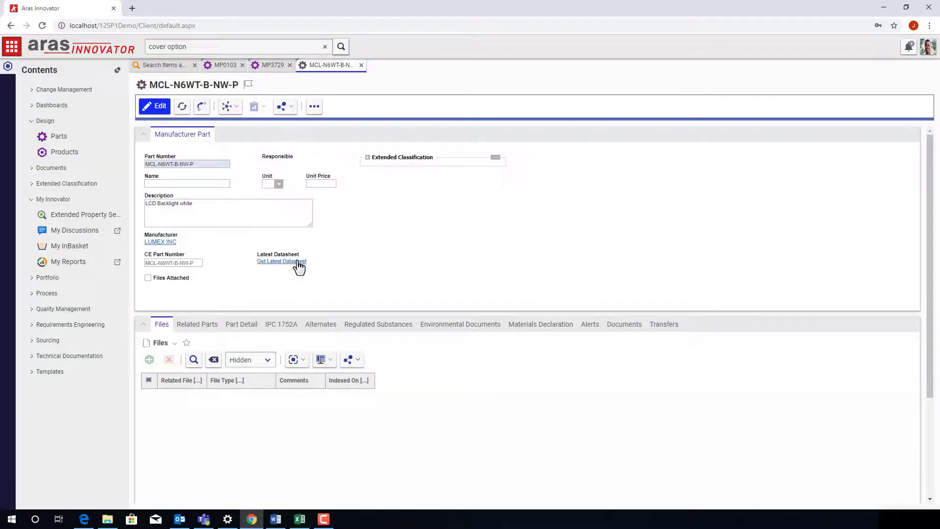
click(298, 262)
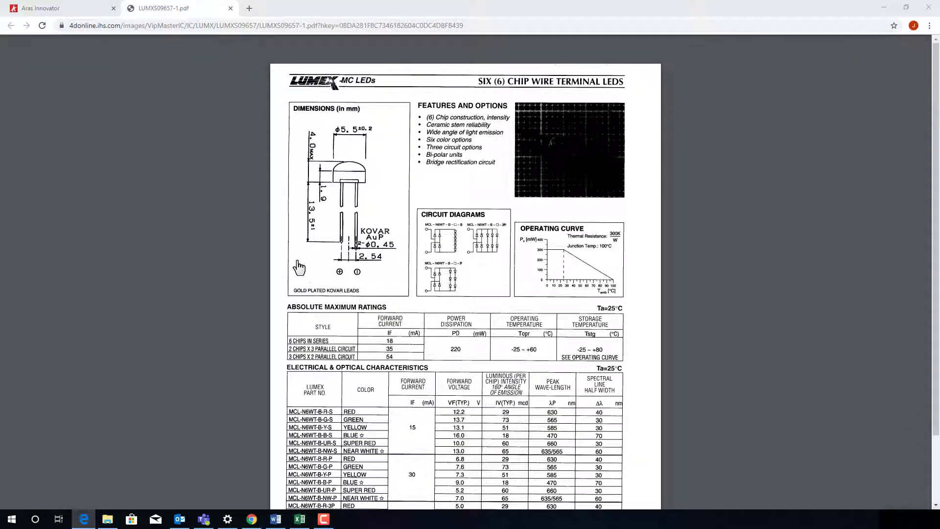
click(230, 8)
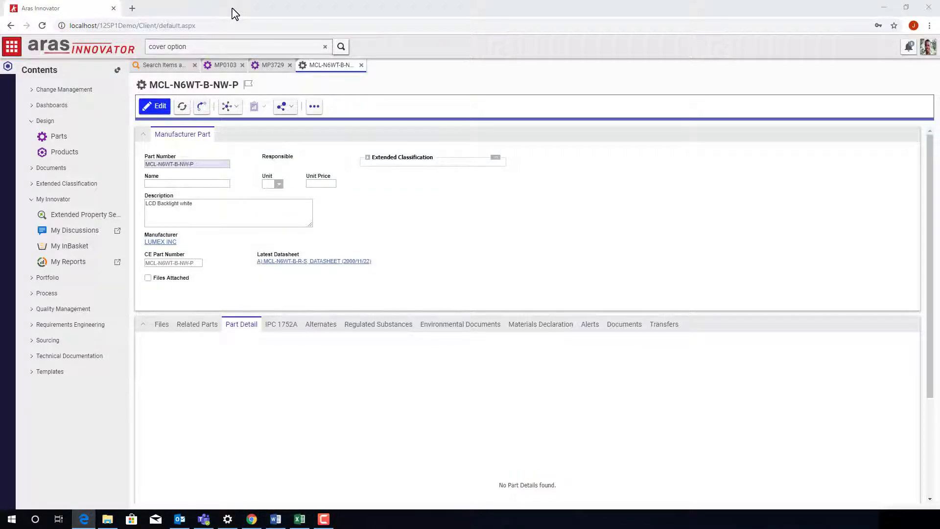
click(361, 65)
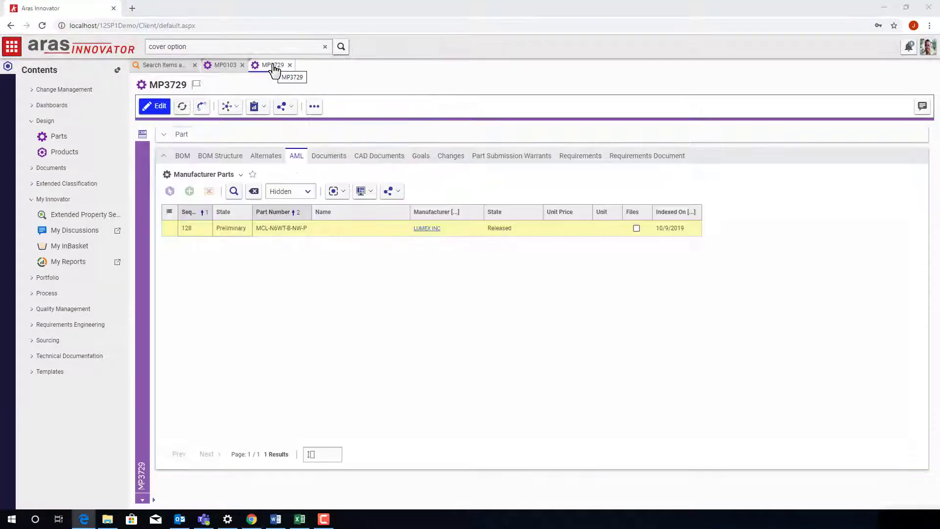
click(156, 106)
right_click(281, 229)
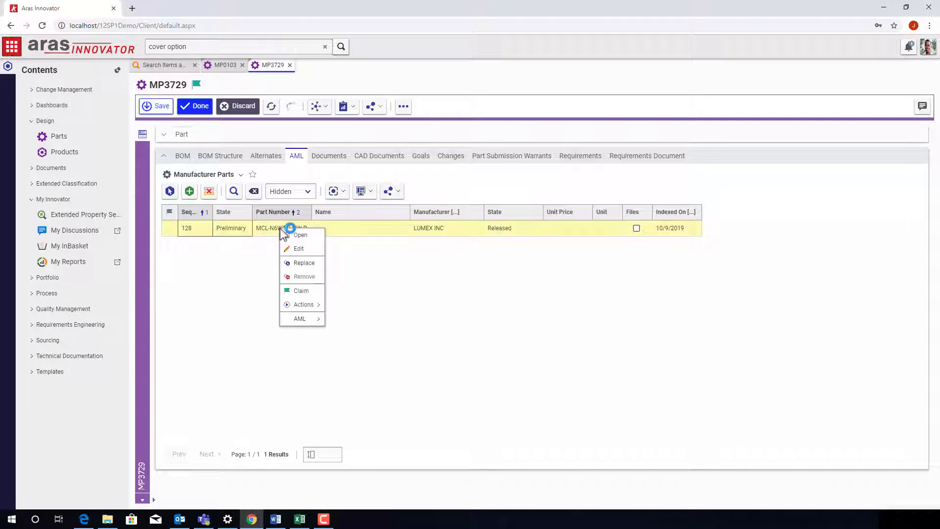
Step: Filter the cloud manufacturer part search to Other Optoelectronics with REACH Compliant set to YES
mouse_move(304, 305)
click(369, 306)
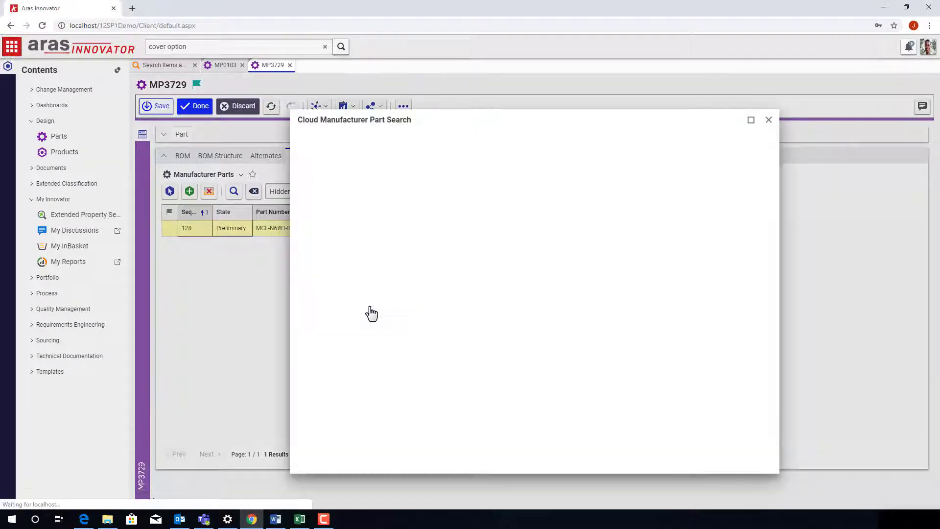
scroll(669, 231, down, 1)
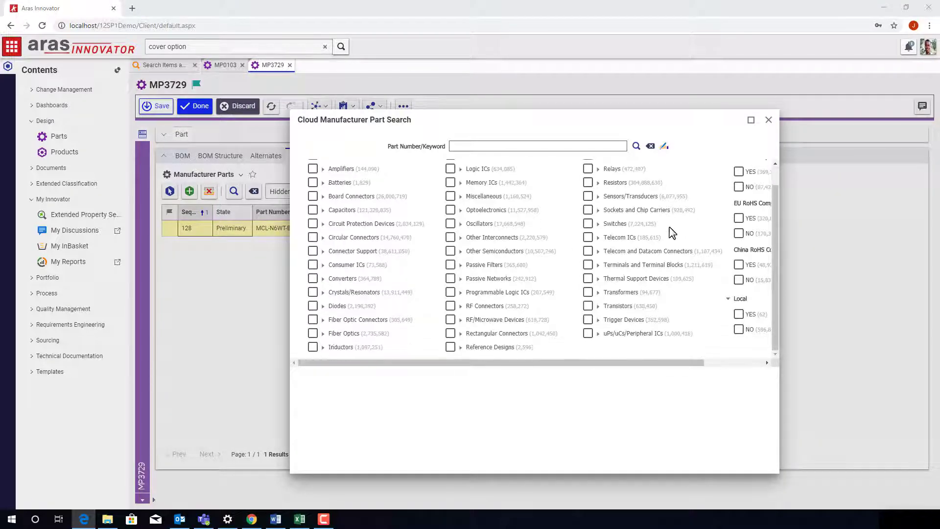
click(460, 211)
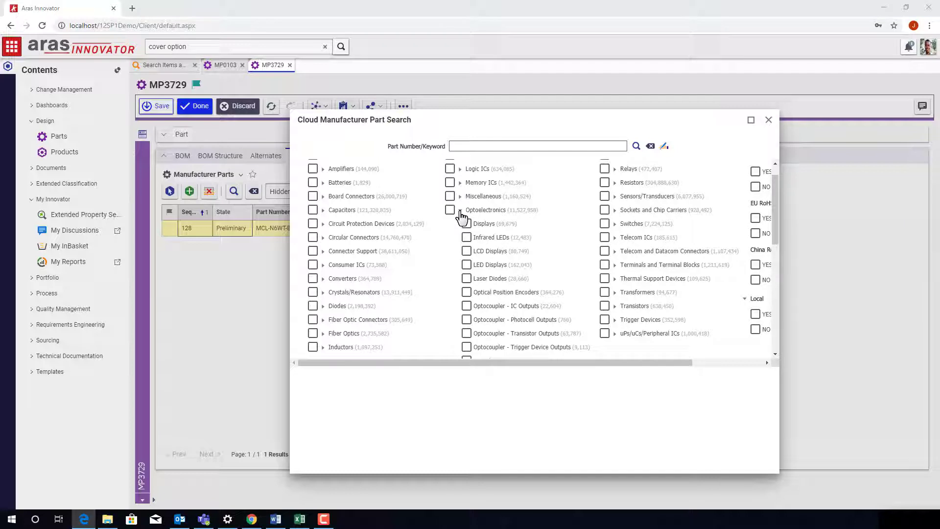
scroll(489, 274, down, 4)
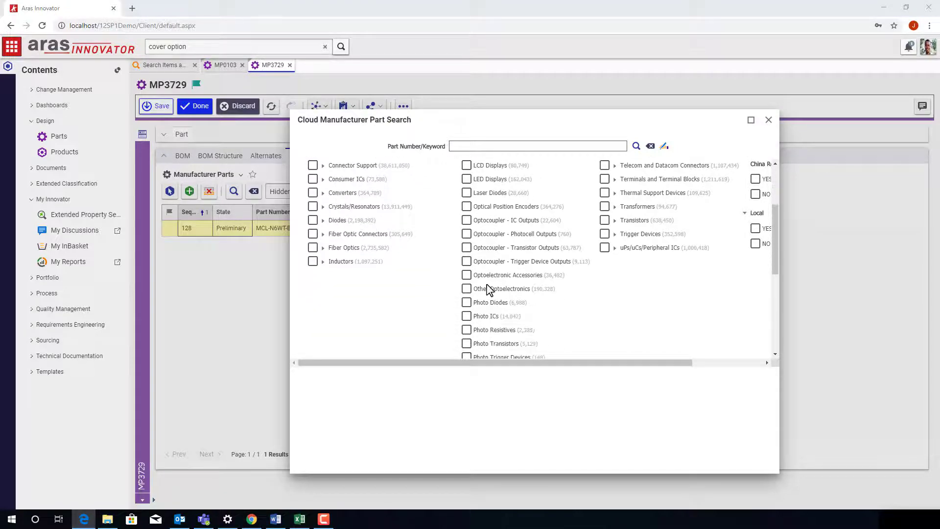
click(467, 289)
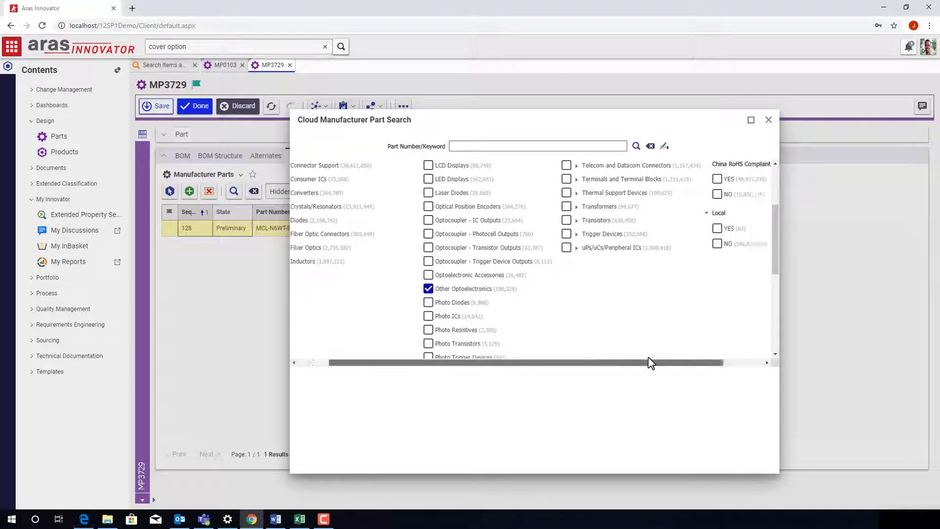
drag(648, 361, 720, 362)
click(669, 193)
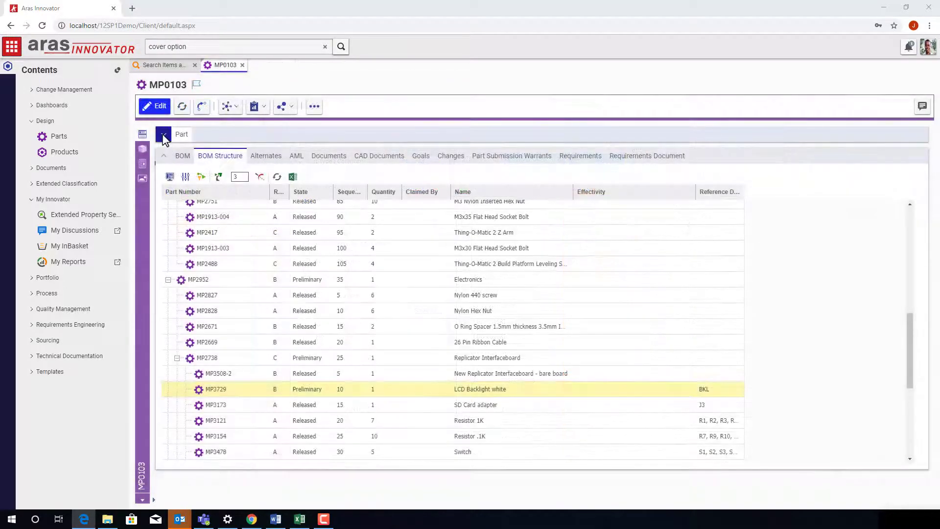
Step: Expand MP0103's Where Used tree down to project 1922 Printer Modification and open it
click(230, 106)
click(251, 148)
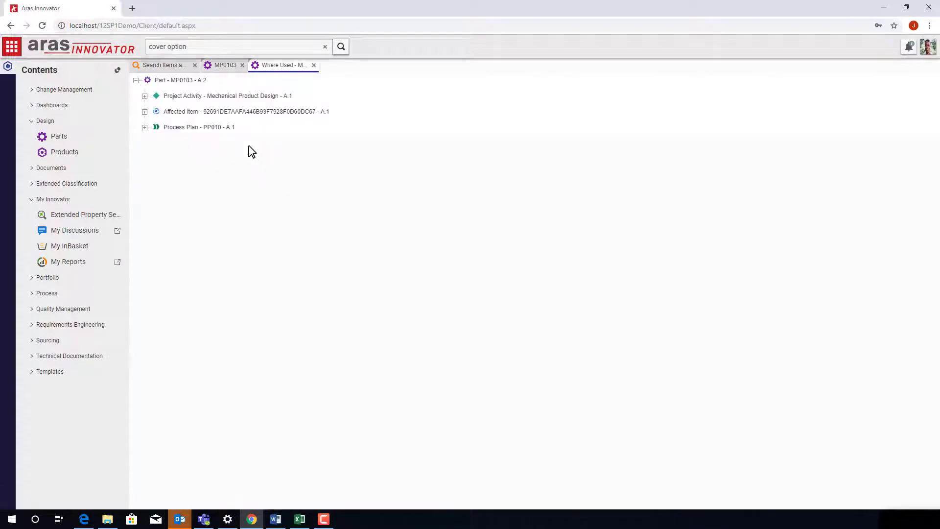
click(145, 96)
click(153, 127)
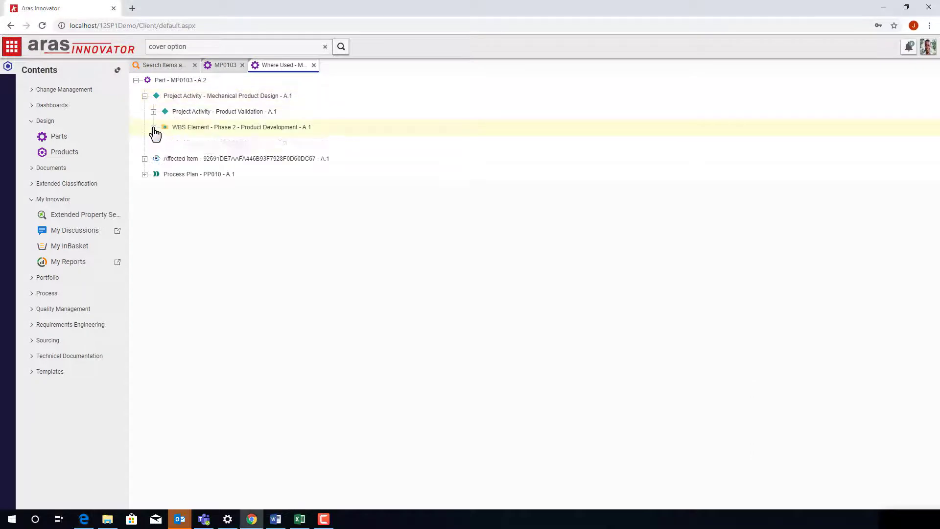
click(162, 143)
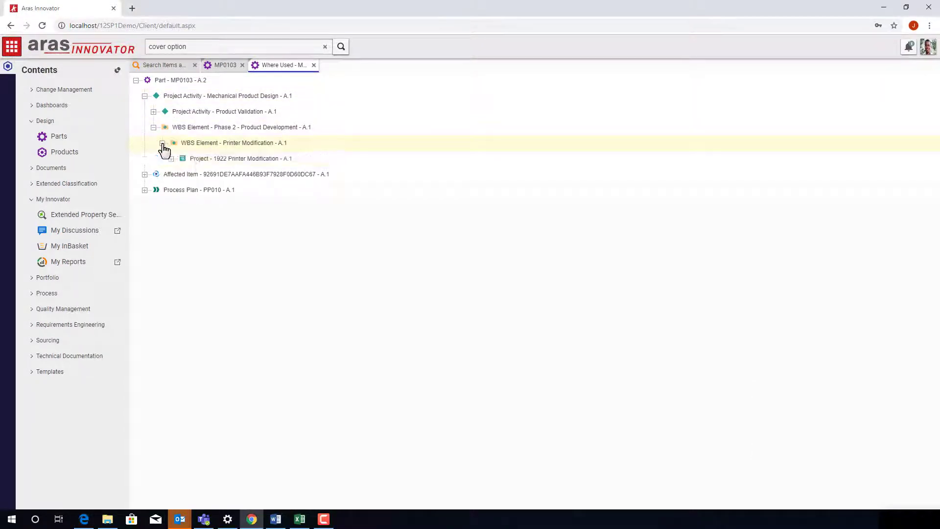
click(172, 159)
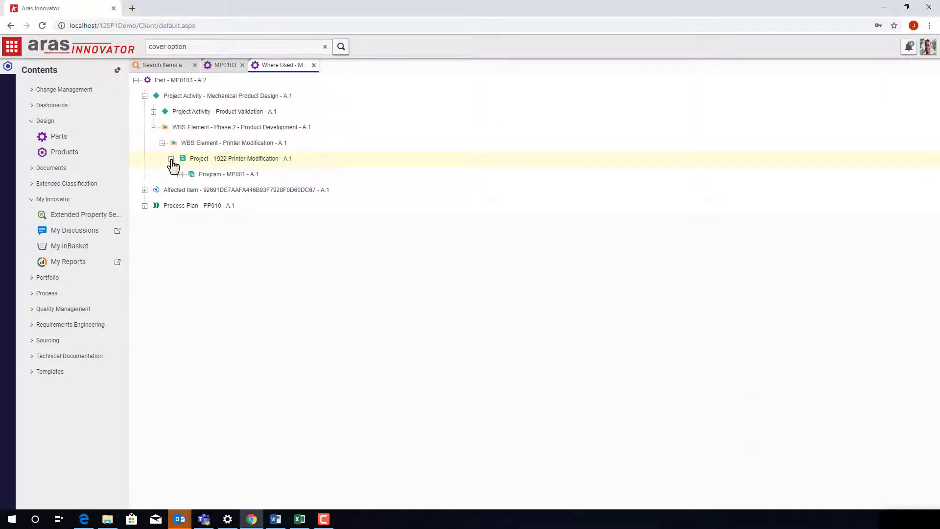
double_click(298, 165)
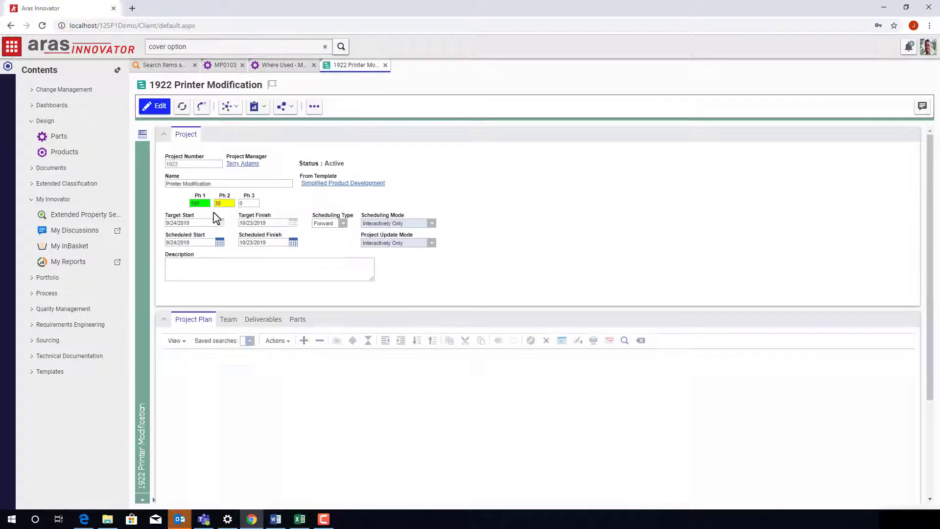
click(165, 138)
Step: Expand Printer Modification and Phases 1, 2 and 3 in the project plan grid
click(187, 222)
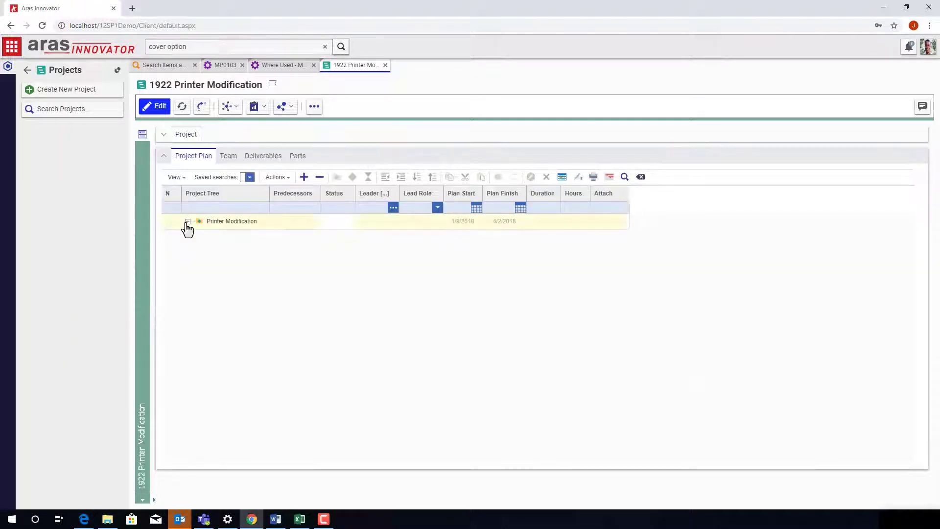
click(197, 237)
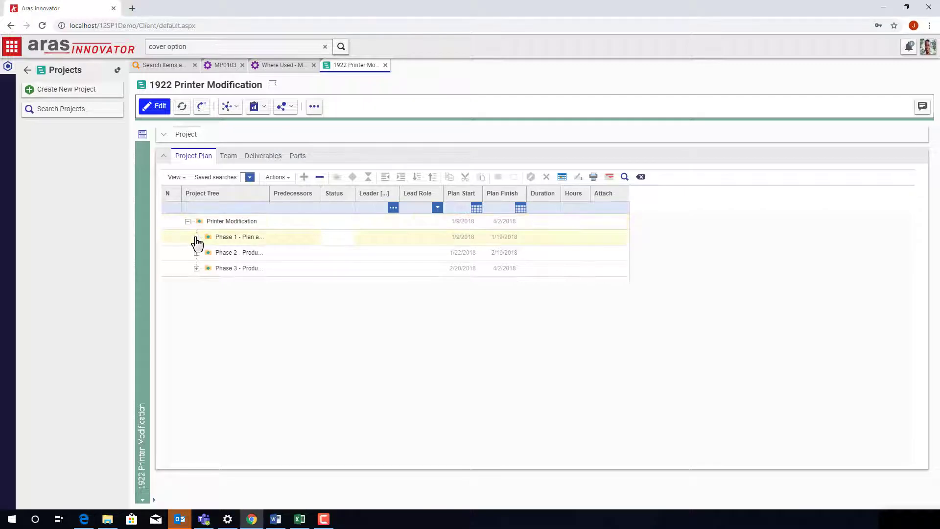
click(197, 300)
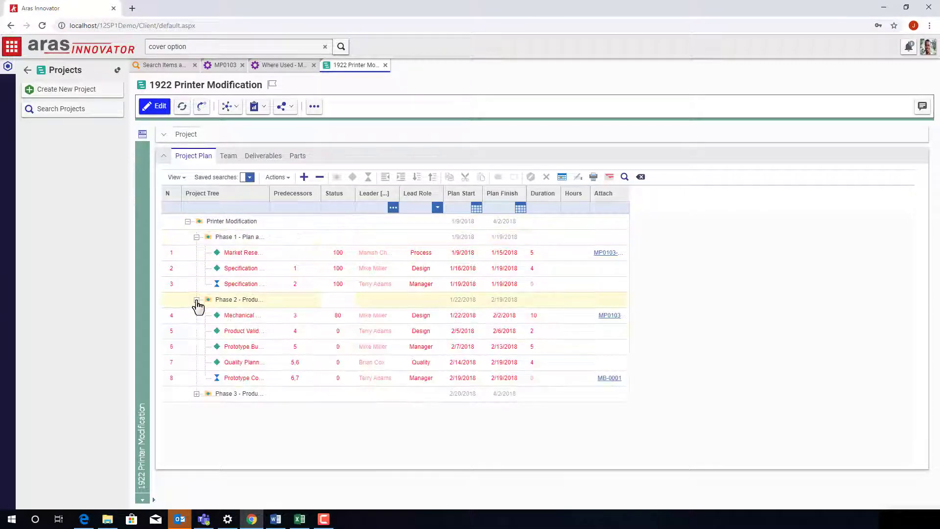
click(196, 393)
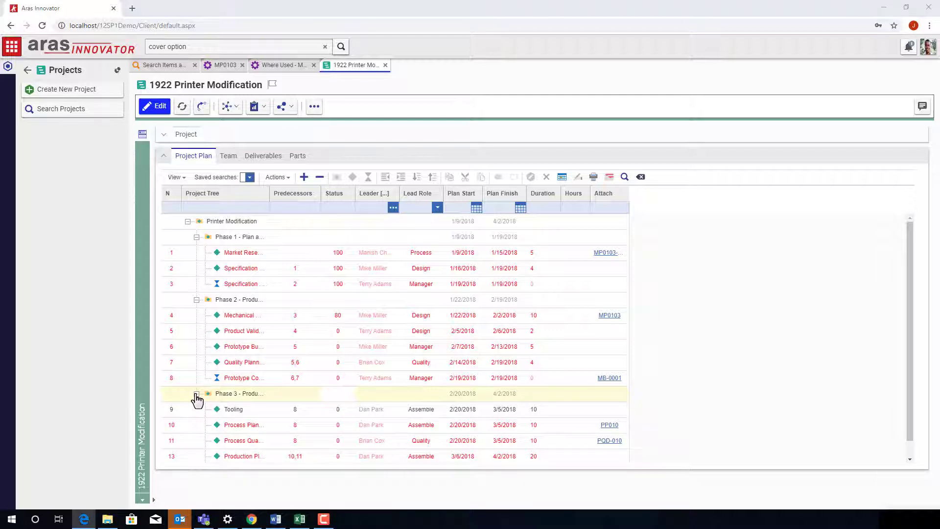
Step: View the project plan as a Gantt chart, widened to show dates and duration, then close it
click(610, 177)
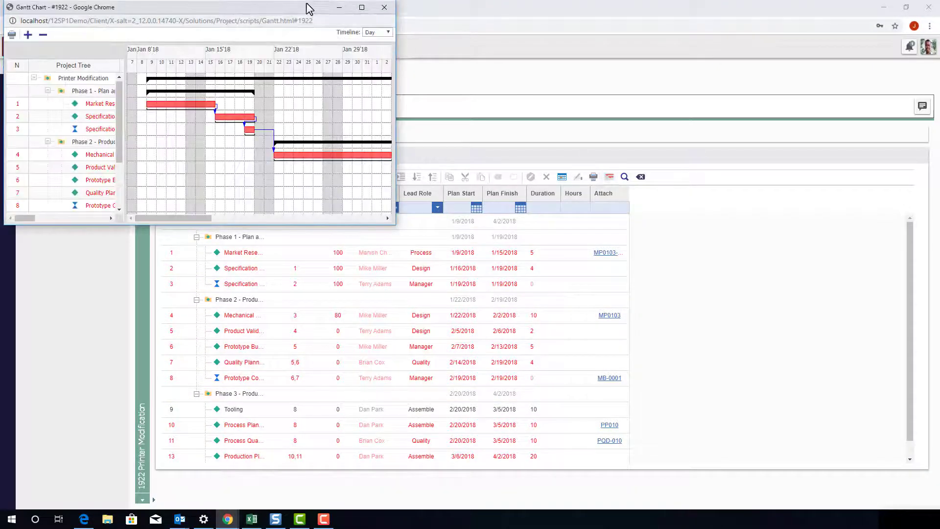
drag(308, 9, 335, 147)
drag(424, 237, 931, 254)
drag(302, 269, 541, 280)
drag(620, 361, 754, 362)
drag(926, 277, 857, 307)
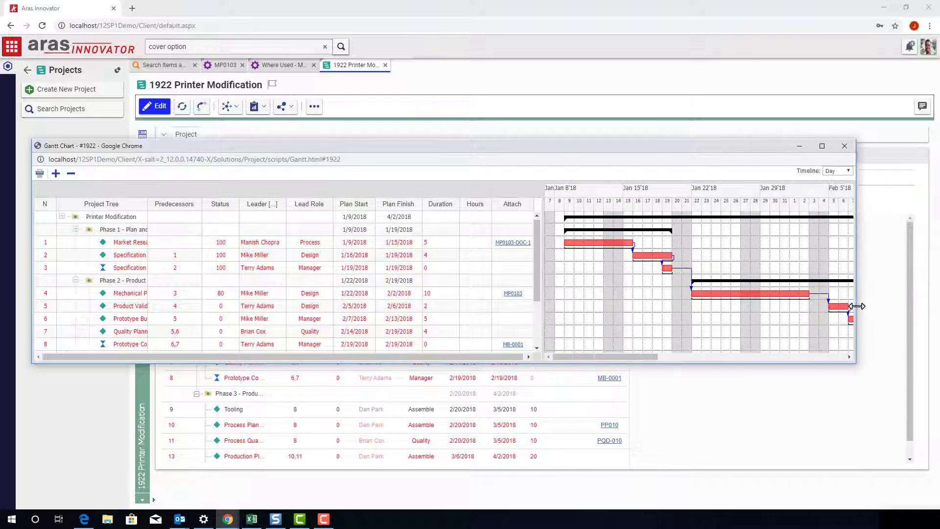
drag(640, 357, 684, 363)
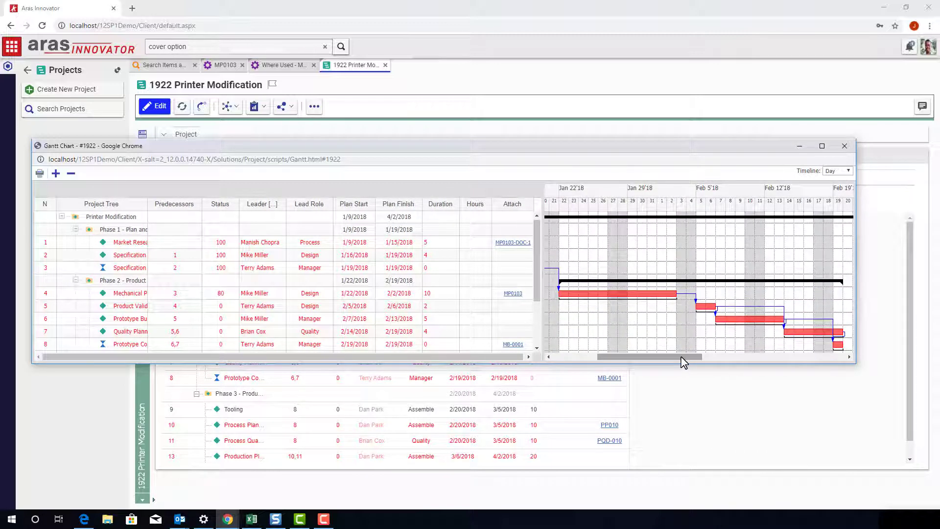
click(844, 147)
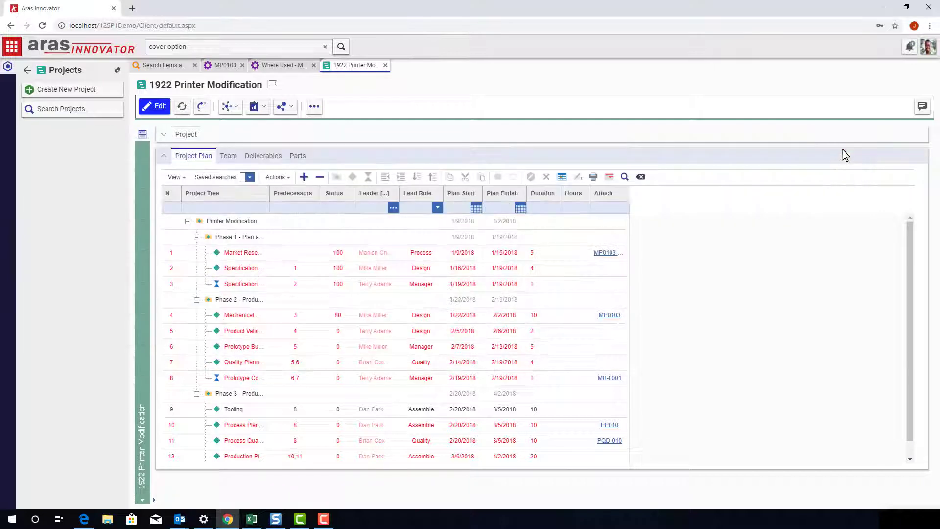
Step: Open document MB-0001 from task 8 and expand its Extruder section
click(612, 382)
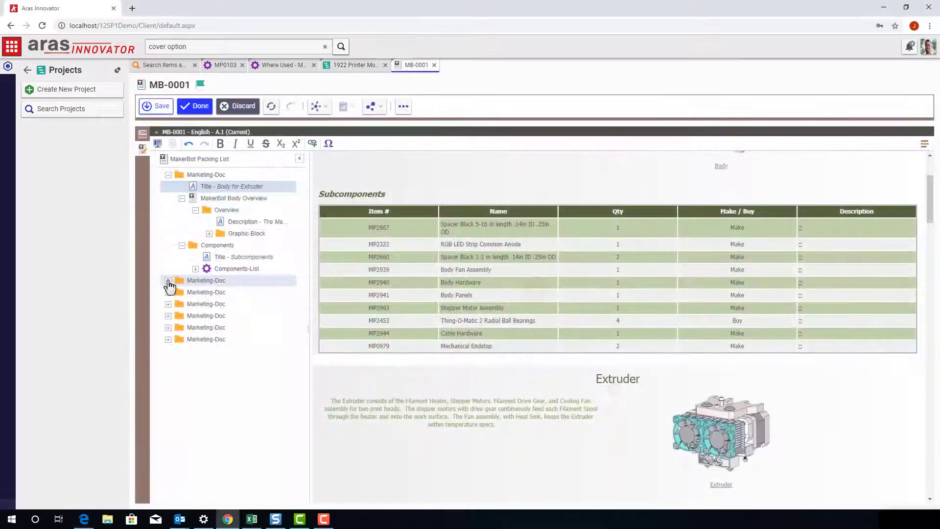
click(168, 281)
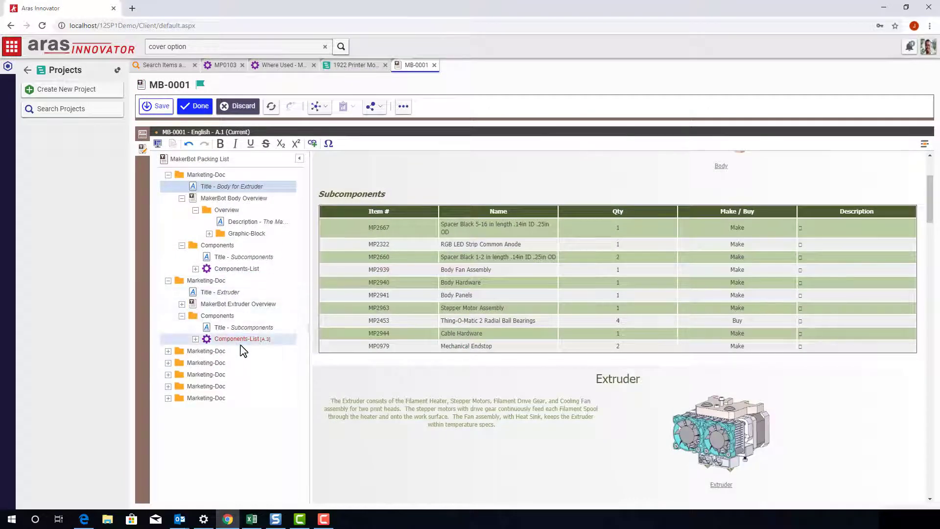
scroll(447, 331, down, 4)
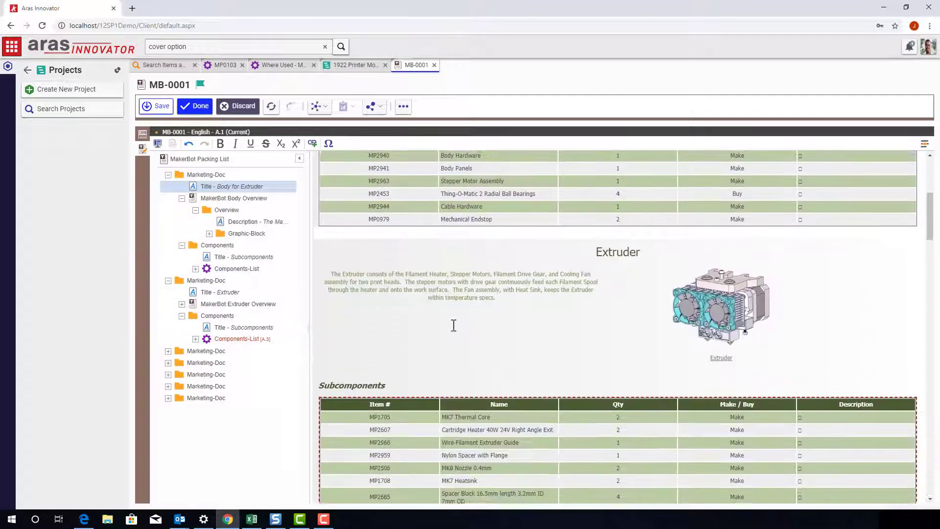
scroll(451, 325, down, 3)
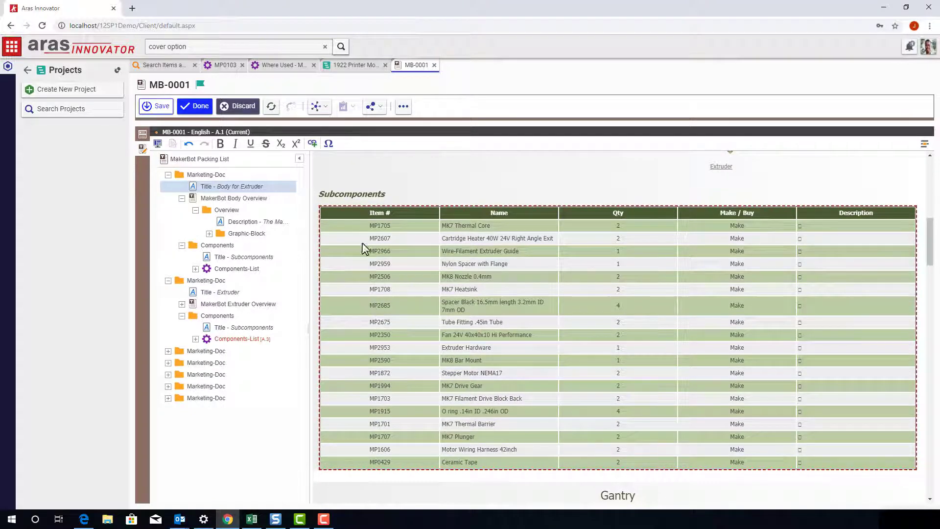
Step: Update the Extruder Components-List to its latest version and save MB-0001
right_click(254, 339)
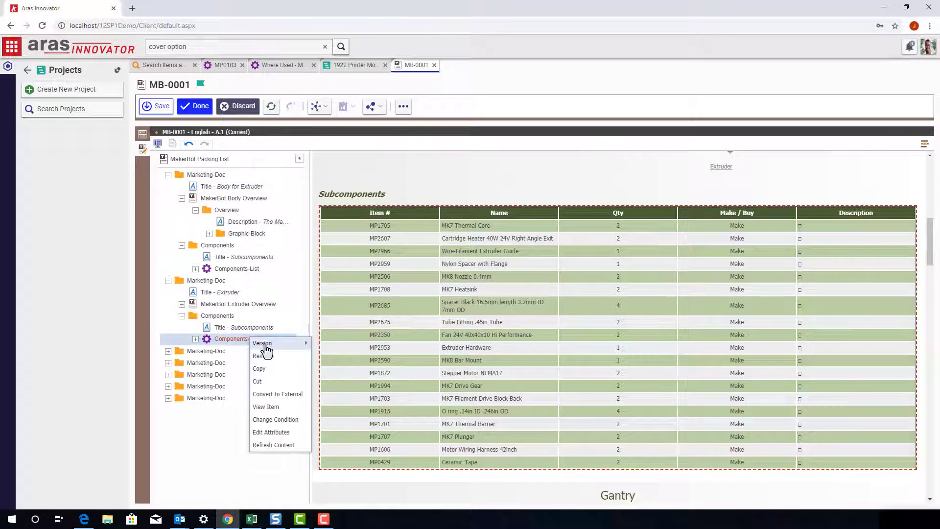
mouse_move(266, 349)
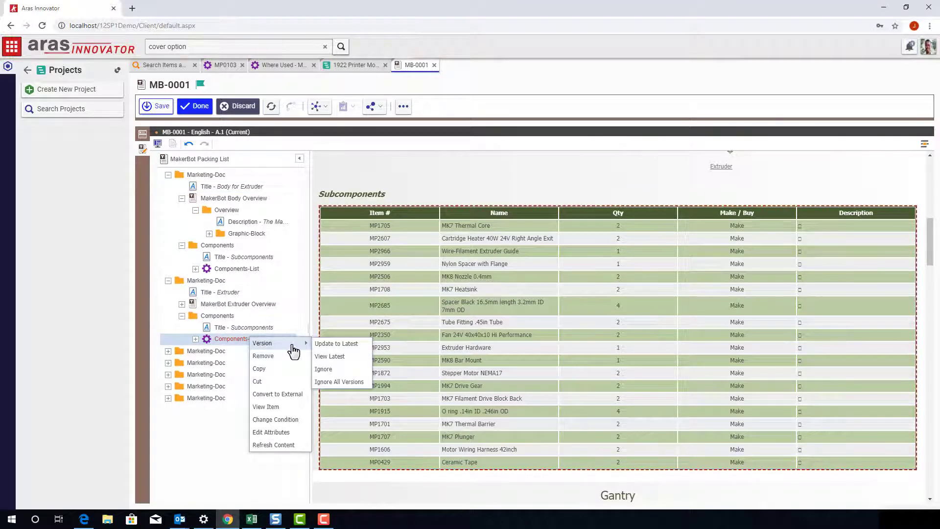
click(343, 343)
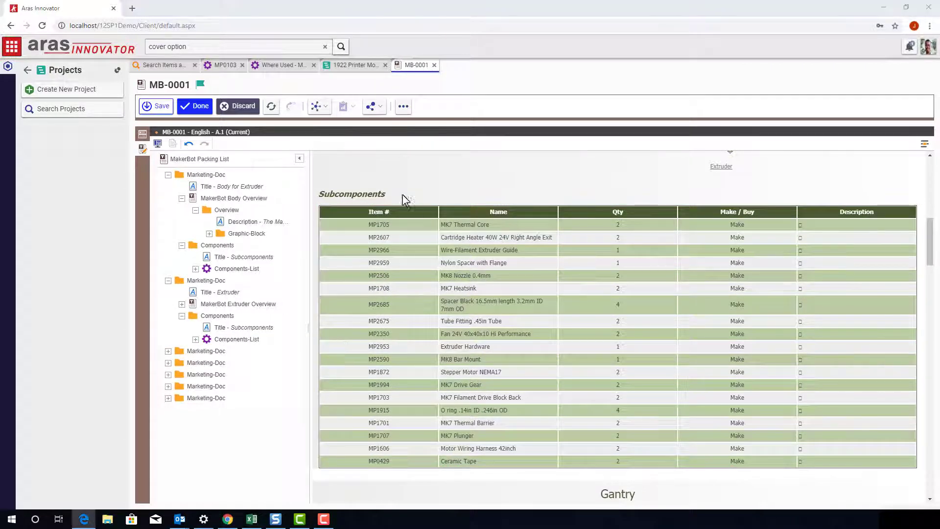
click(162, 107)
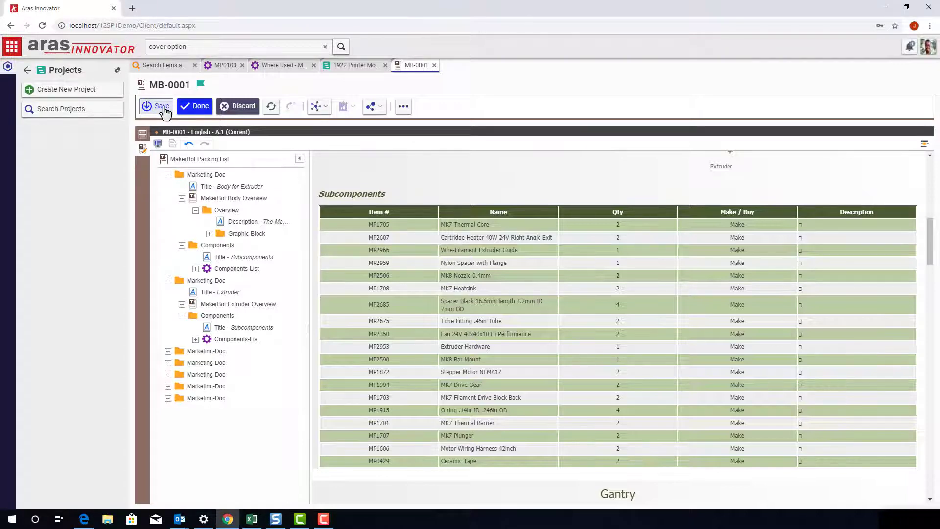
click(162, 107)
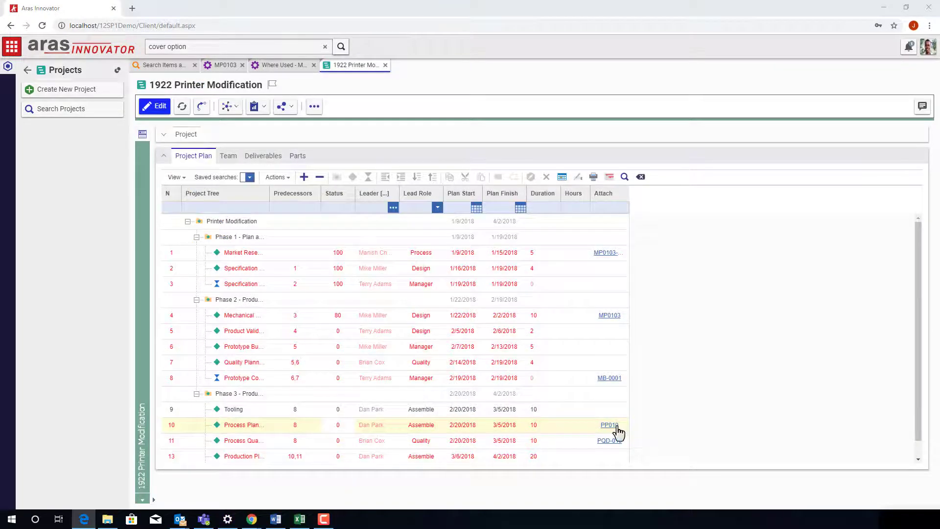
Step: Open process plan PP010 and review the Install Side Covers operation's steps
click(610, 425)
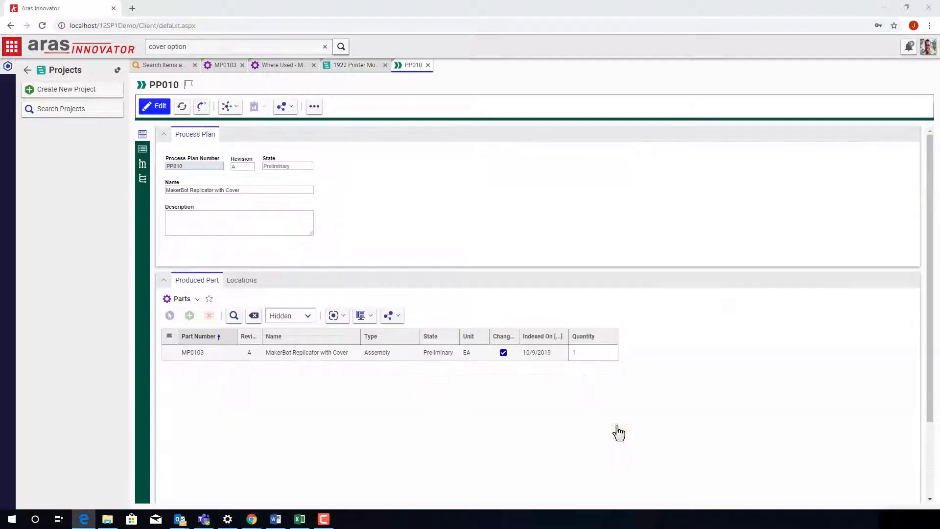
click(143, 152)
click(201, 171)
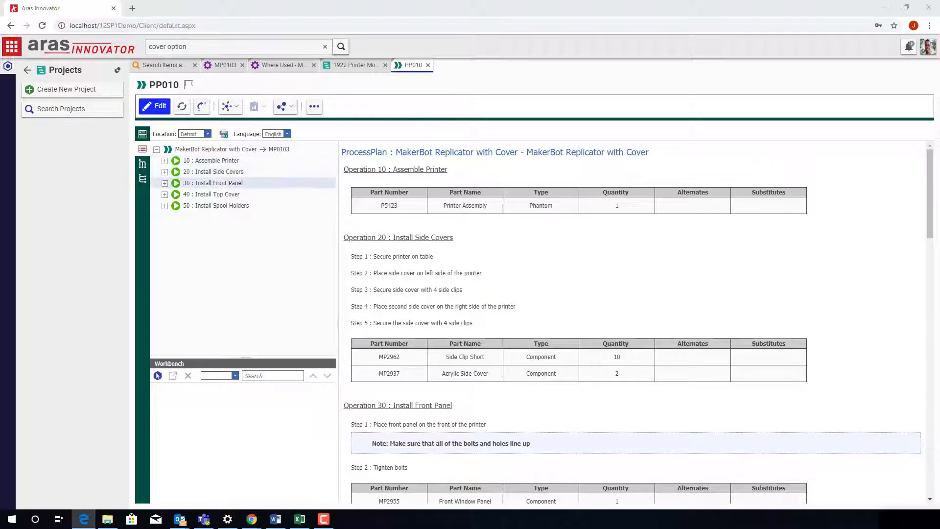
click(165, 172)
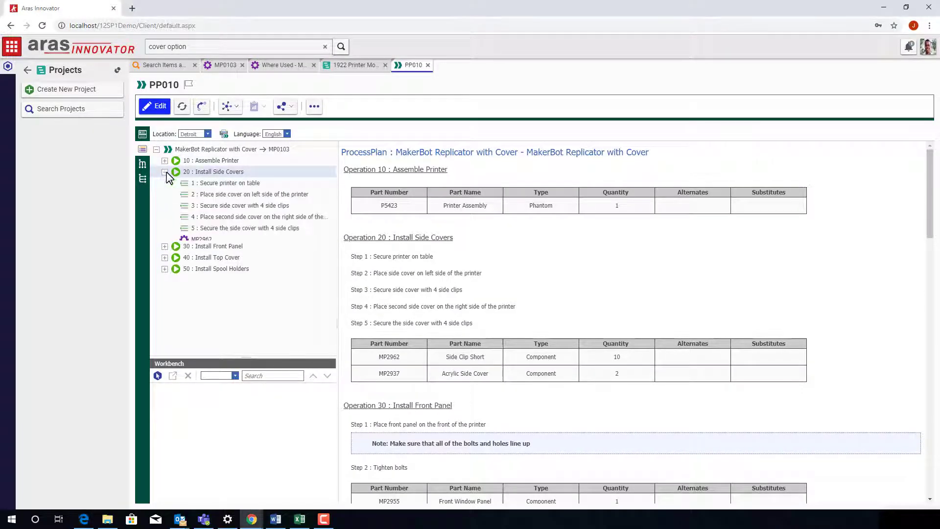
click(277, 184)
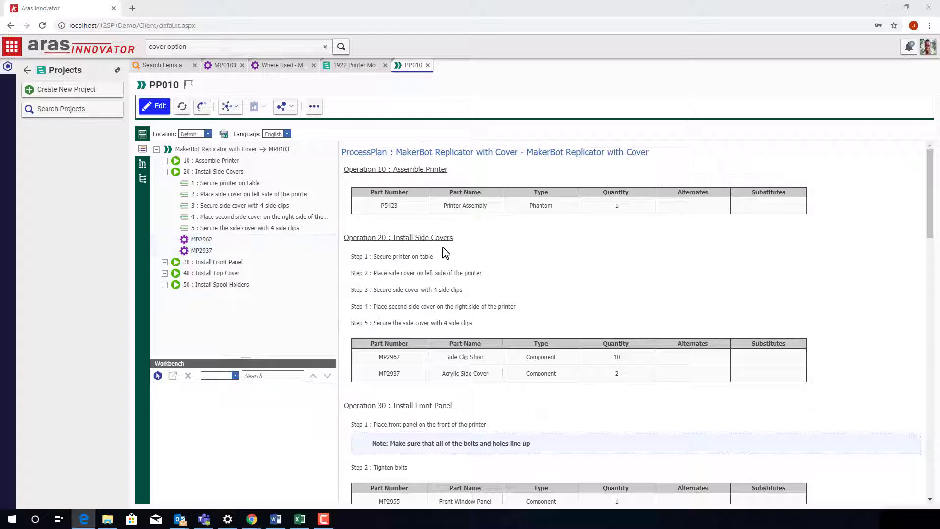
Step: Switch PP010 to its manufacturing BOM view
scroll(528, 248, down, 3)
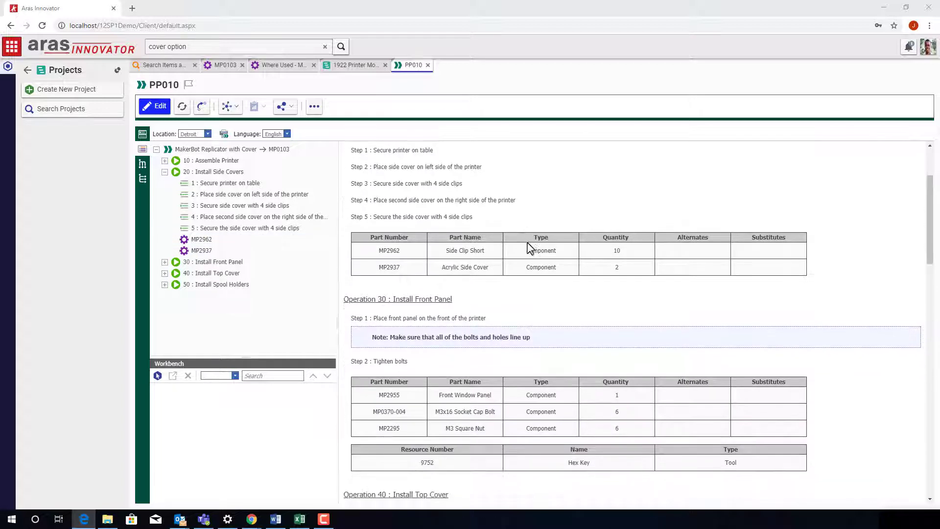
scroll(529, 248, down, 2)
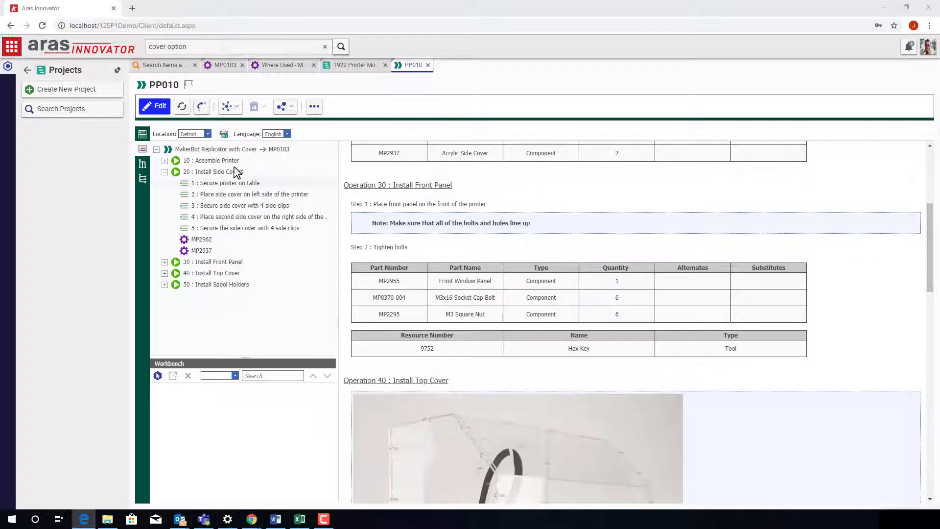
click(143, 165)
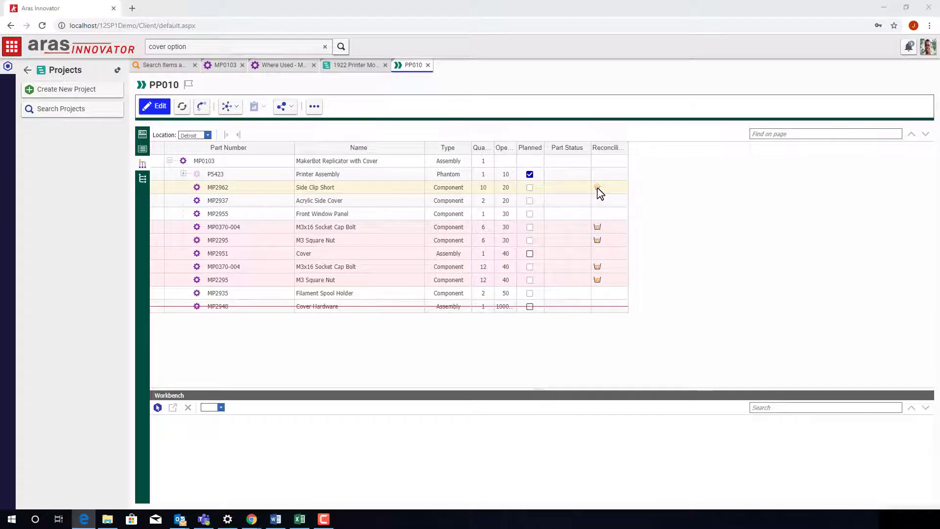
Step: Unlock PP010 for editing and change Side Clip Short MP2962's quantity from 10 to 8
mouse_move(597, 188)
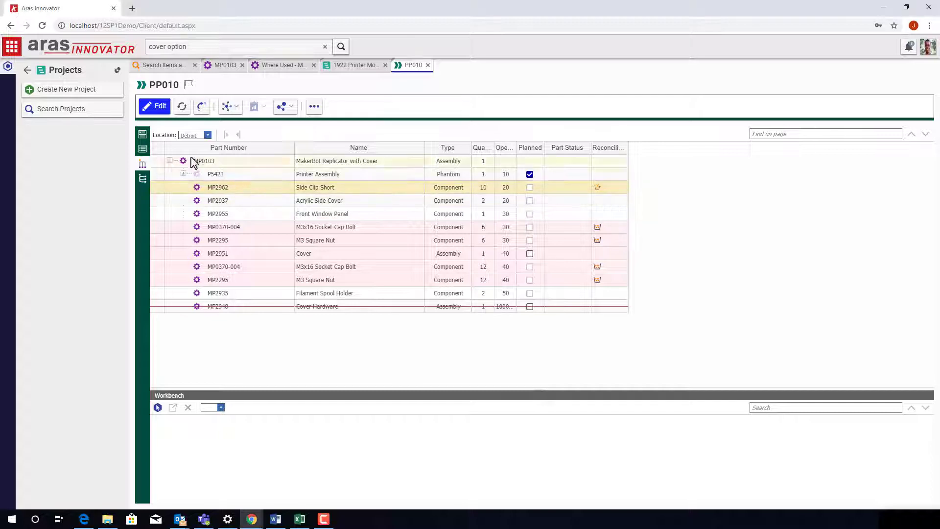
click(157, 108)
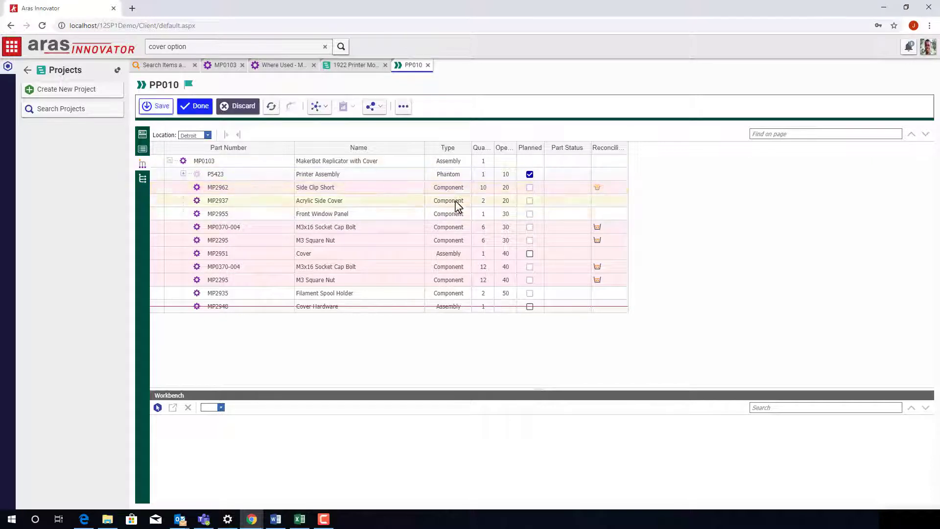
click(484, 188)
click(486, 188)
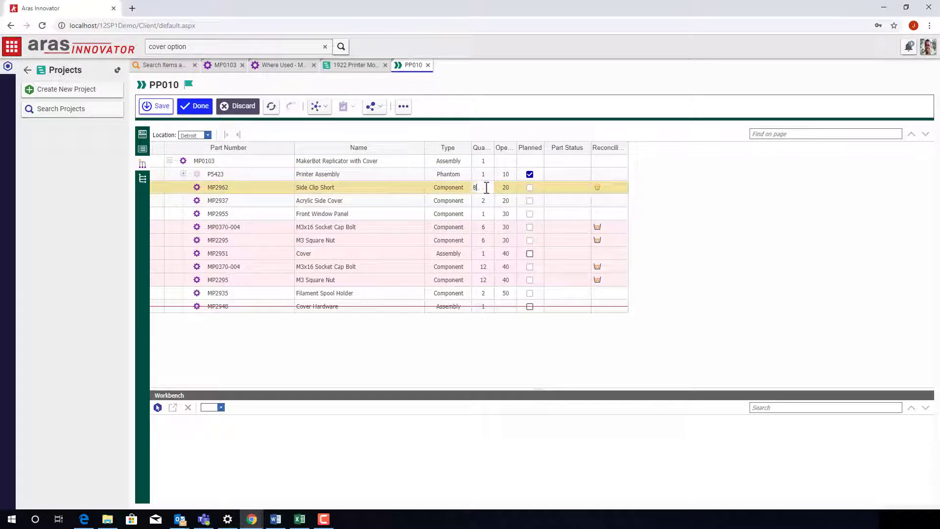
key(Return)
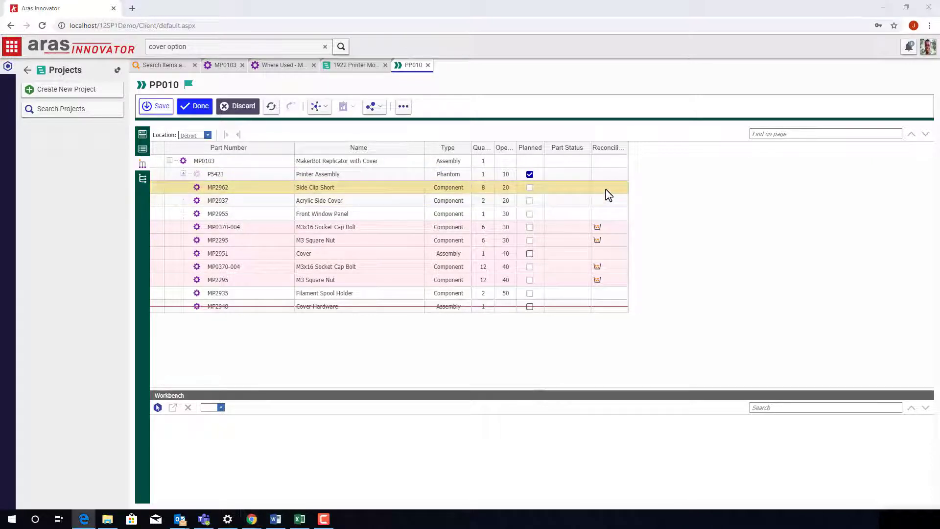
Step: Inspect the Shipping assembly in the engineering BOM, then return to the MBOM
click(142, 181)
click(169, 200)
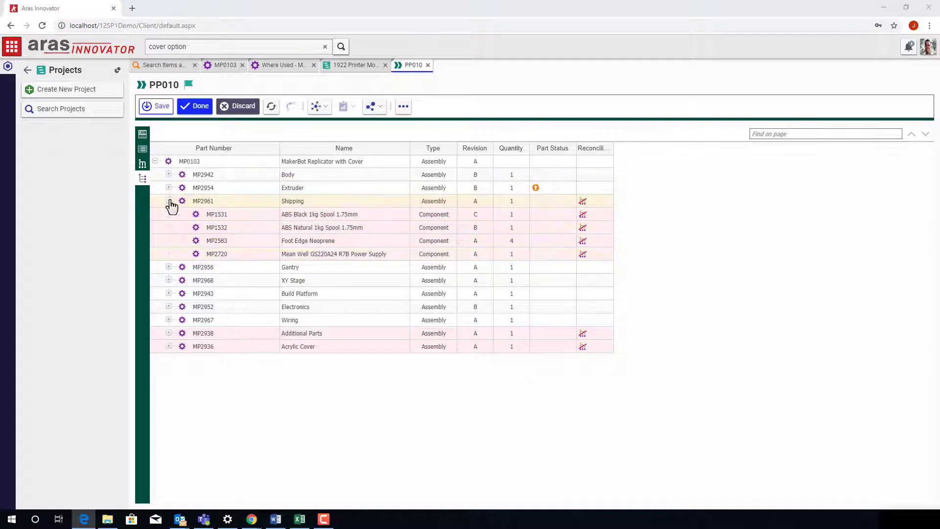
click(168, 201)
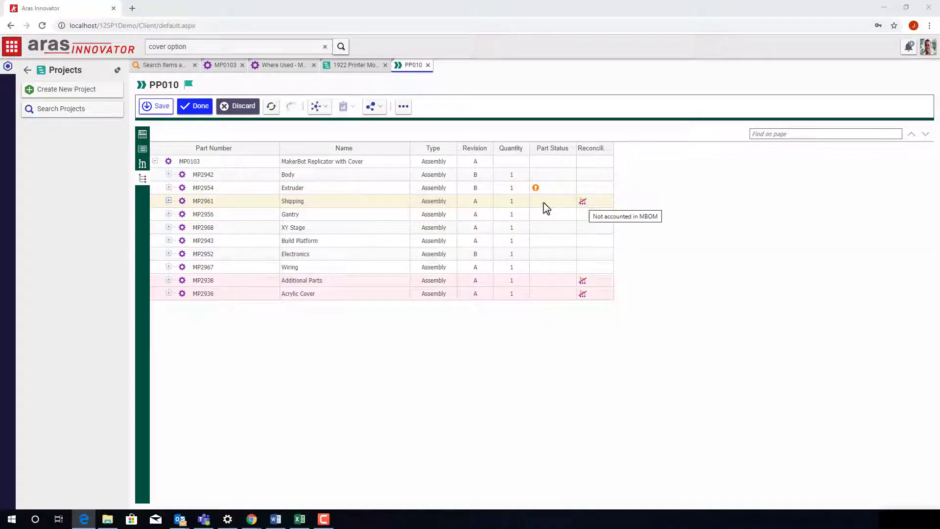
click(142, 165)
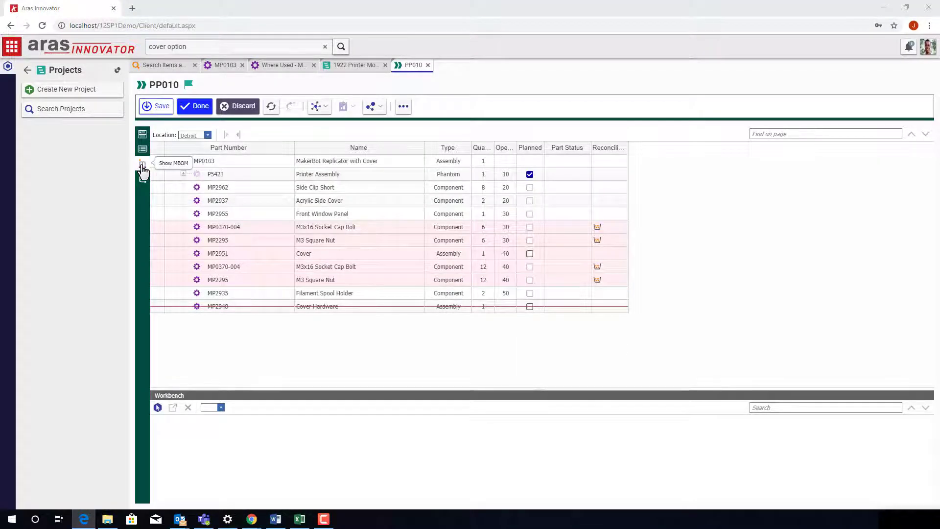
Step: Drag Shipping MP2961 from the Parts workbench under MP0103 at operation 05 and save
drag(252, 389, 258, 318)
click(221, 336)
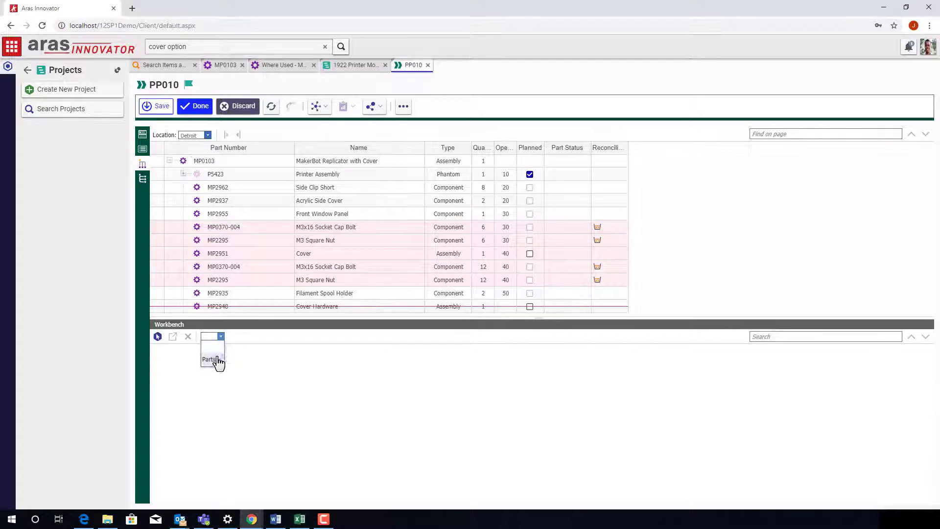
click(214, 362)
drag(218, 392, 189, 277)
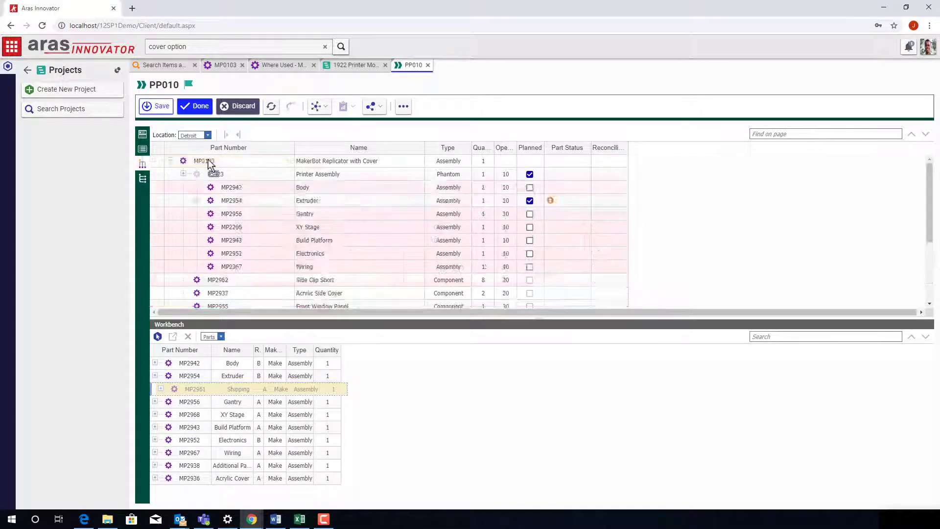
drag(208, 159, 208, 159)
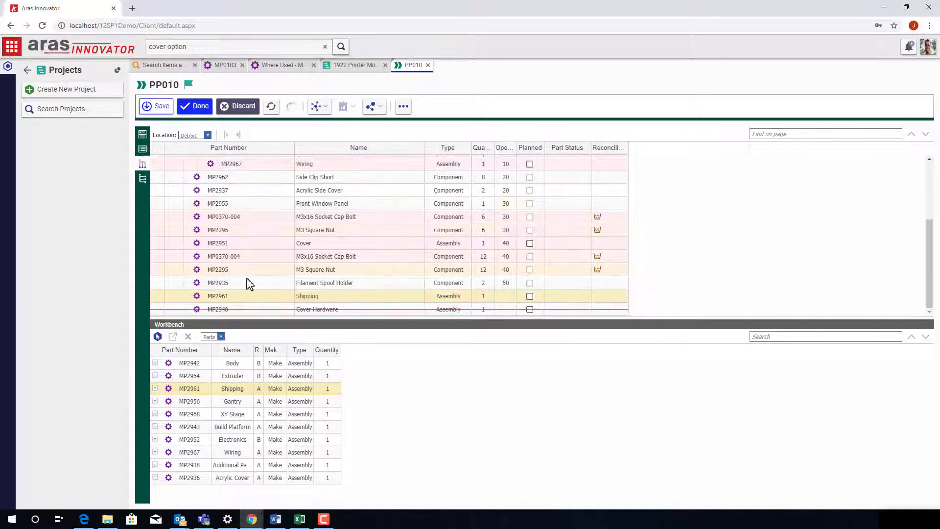
click(512, 297)
text(05)
click(164, 109)
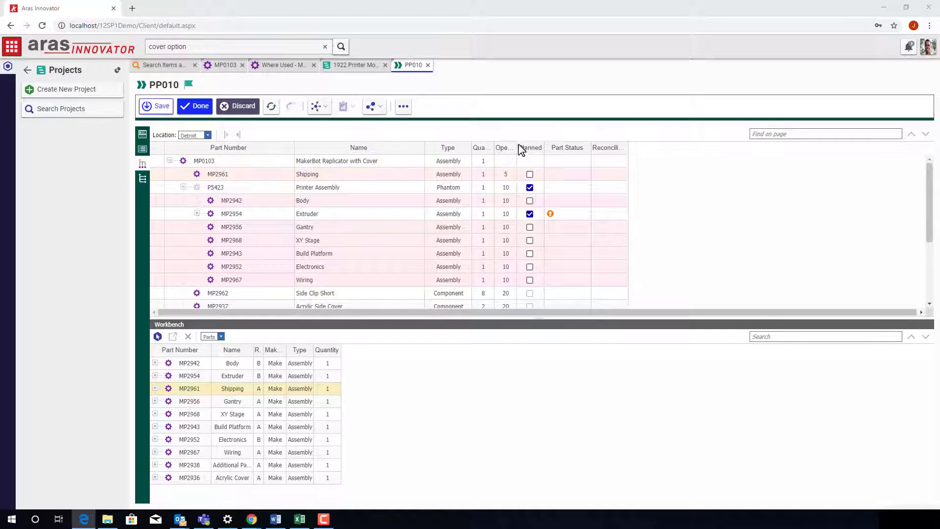
drag(518, 147, 539, 147)
click(143, 179)
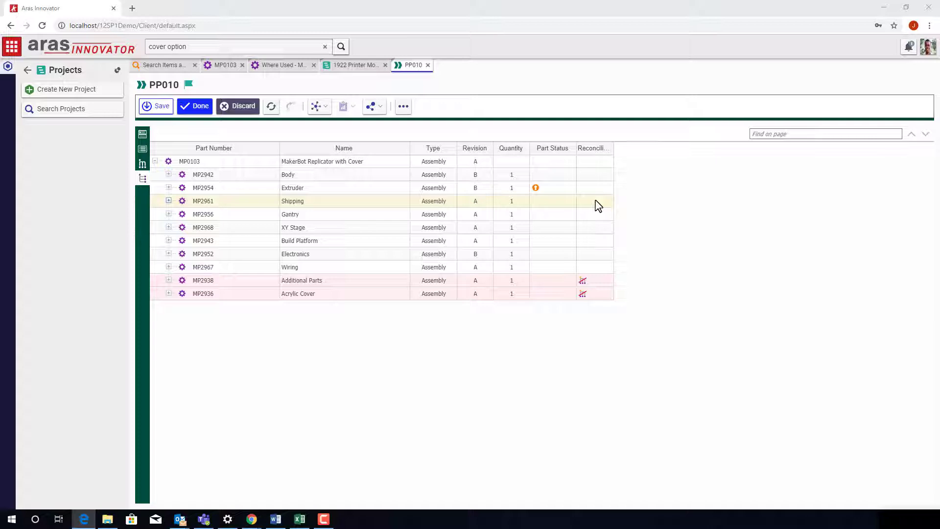
Step: Rename Operation 5 of process plan PP010 to 'Prepare Parts for Shipment' through Edit Item
click(142, 149)
click(184, 162)
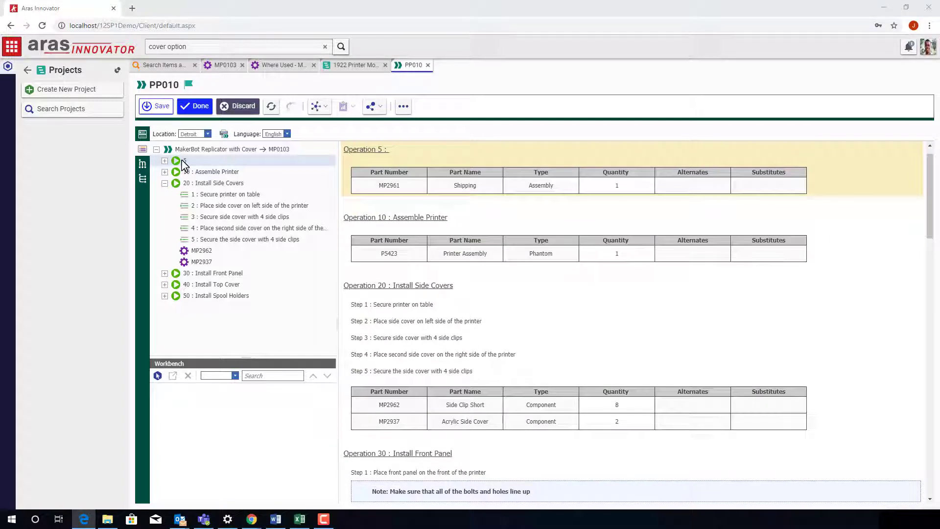
right_click(184, 164)
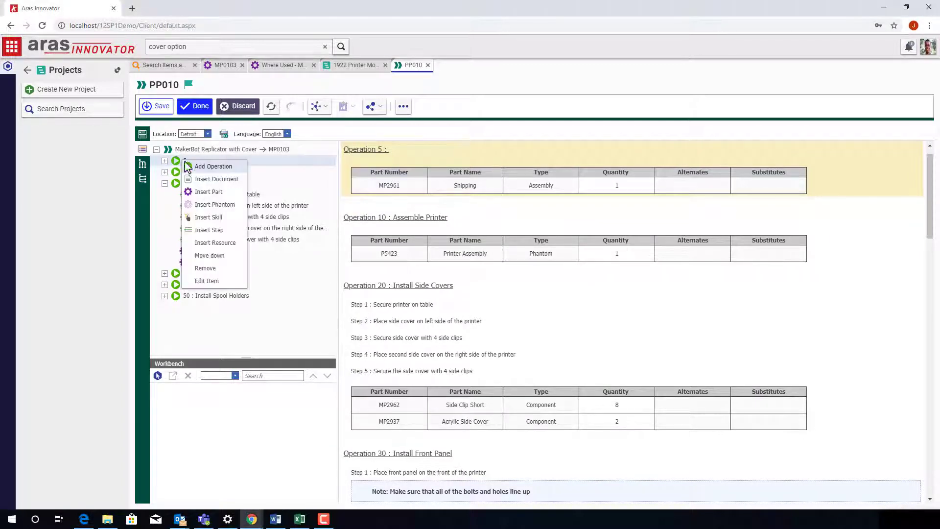
click(212, 283)
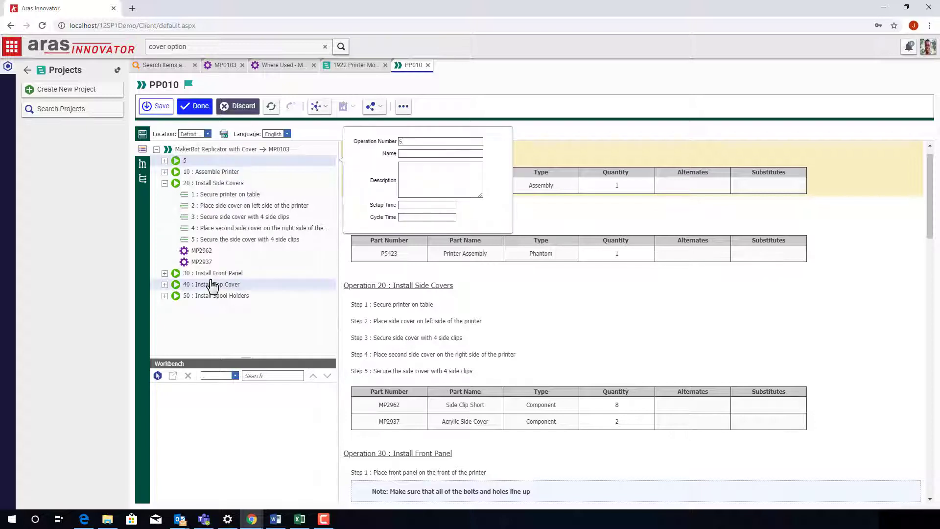
click(448, 155)
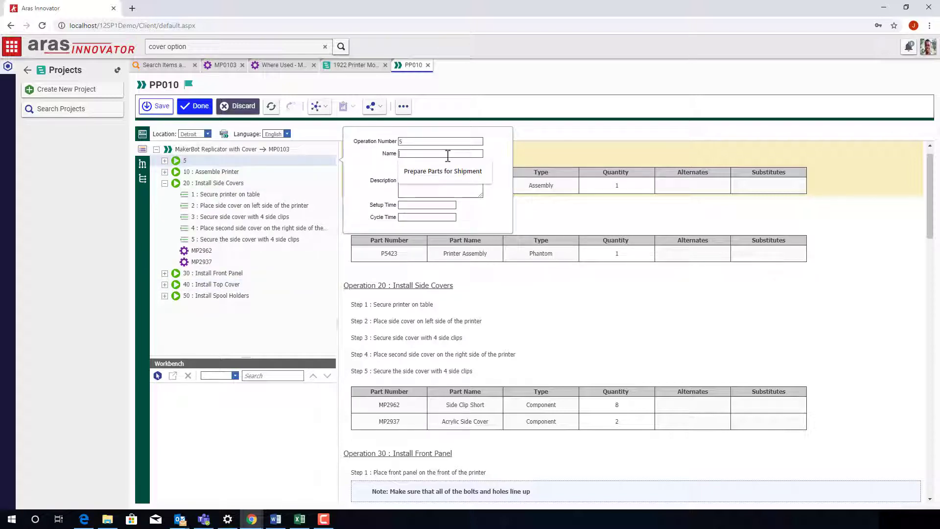
click(455, 173)
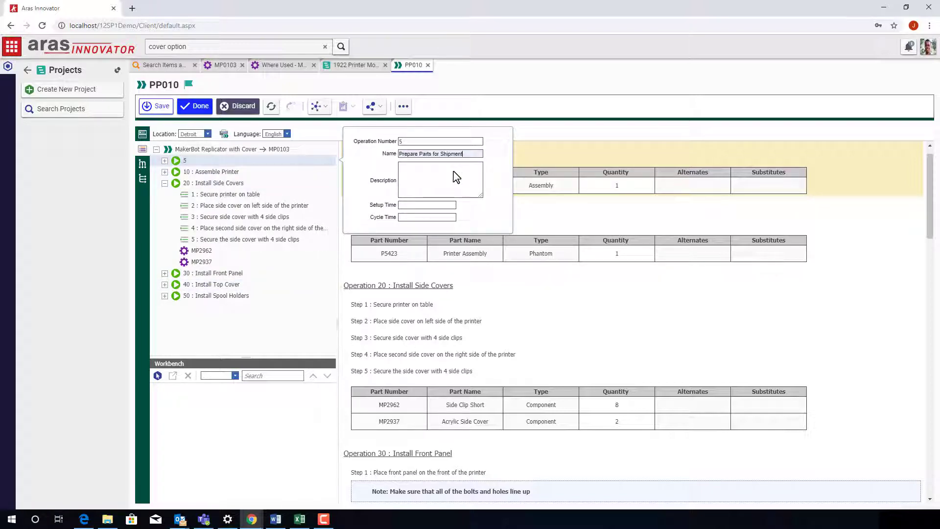
key(Return)
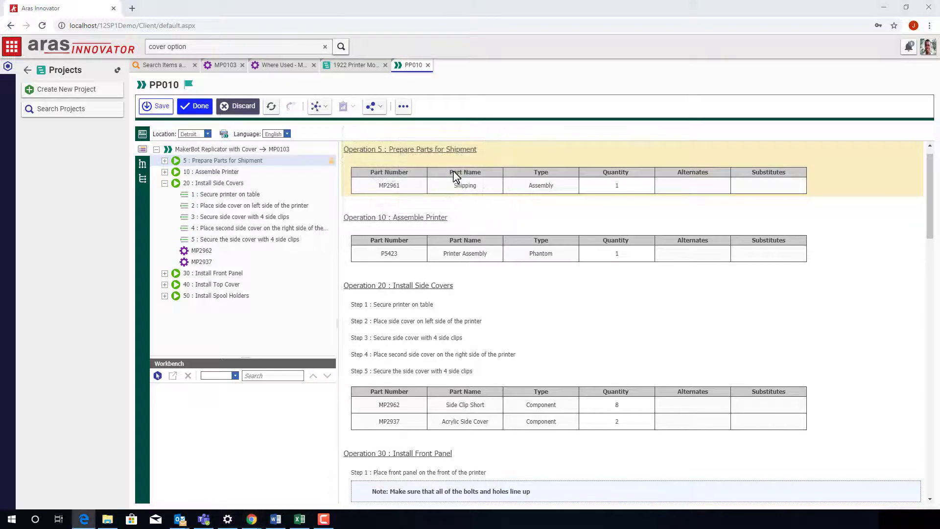
Step: Save and close process plan PP010, then open quality document PQD-010's process control plan
click(202, 108)
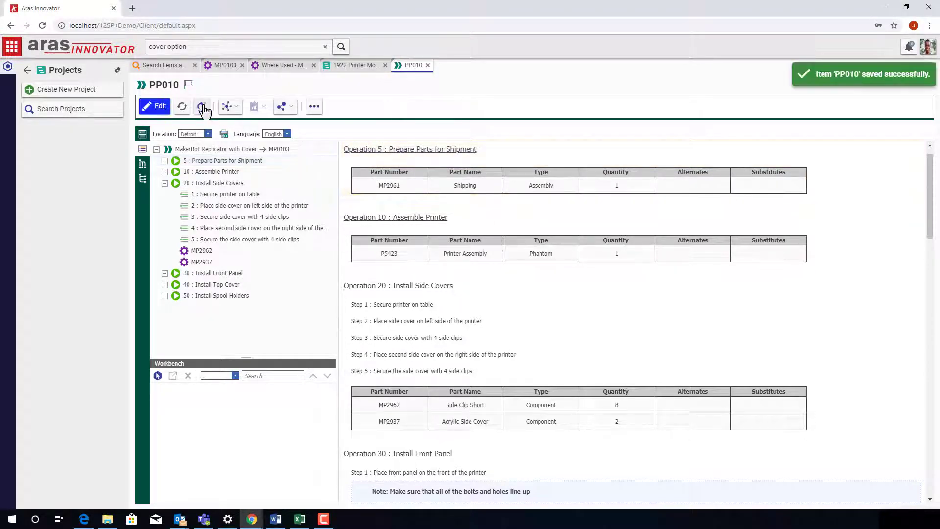
click(428, 65)
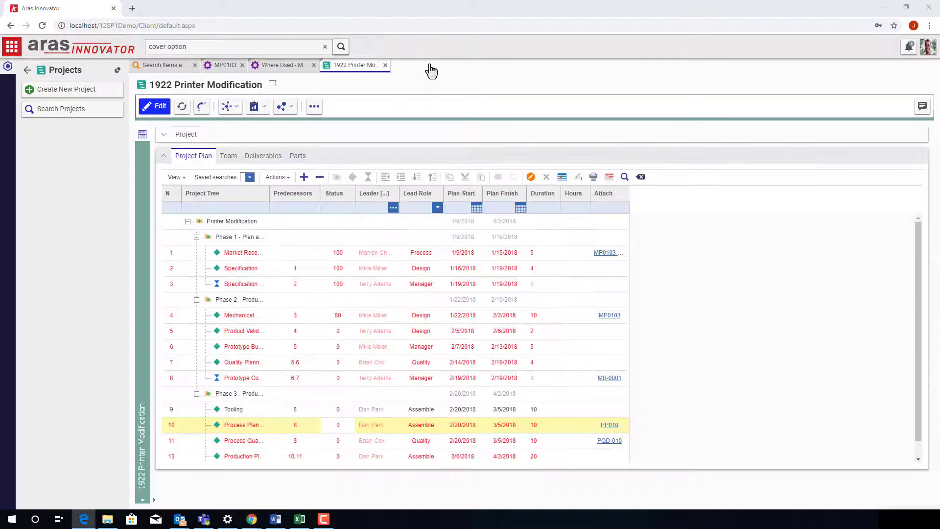
click(613, 442)
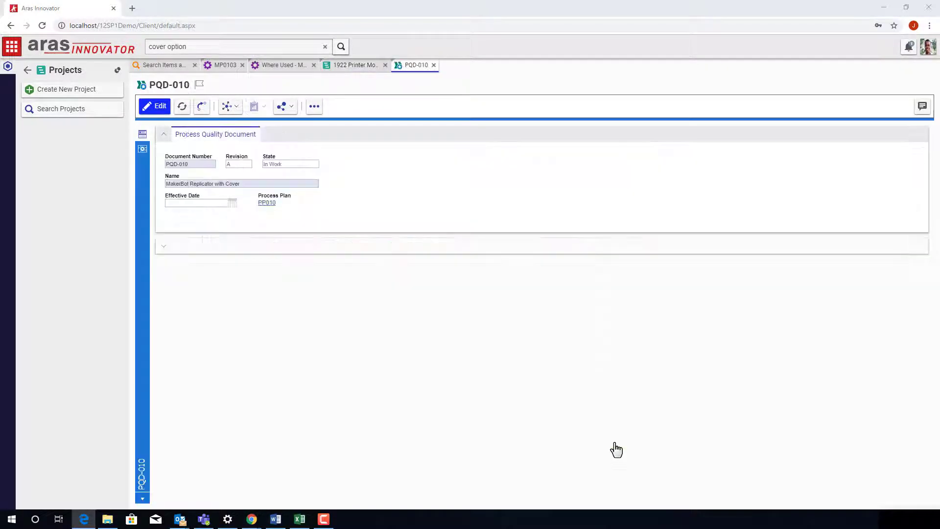
click(142, 150)
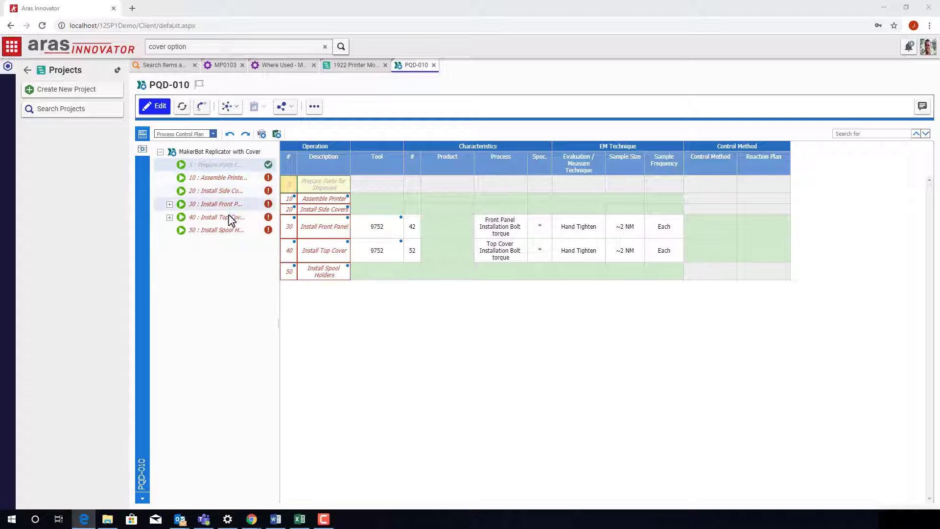
Step: Switch PQD-010 to the Process Flow Diagram view, then to the Process FMEA table
click(212, 134)
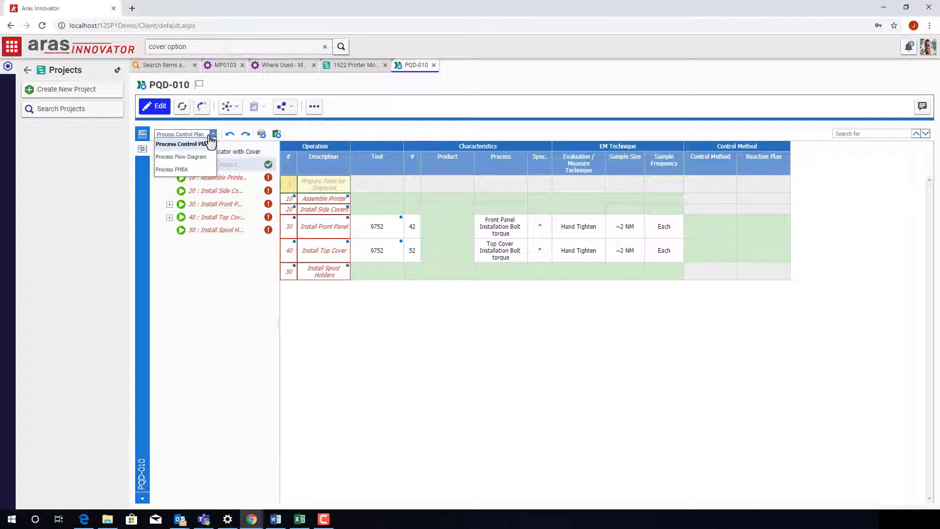
click(200, 156)
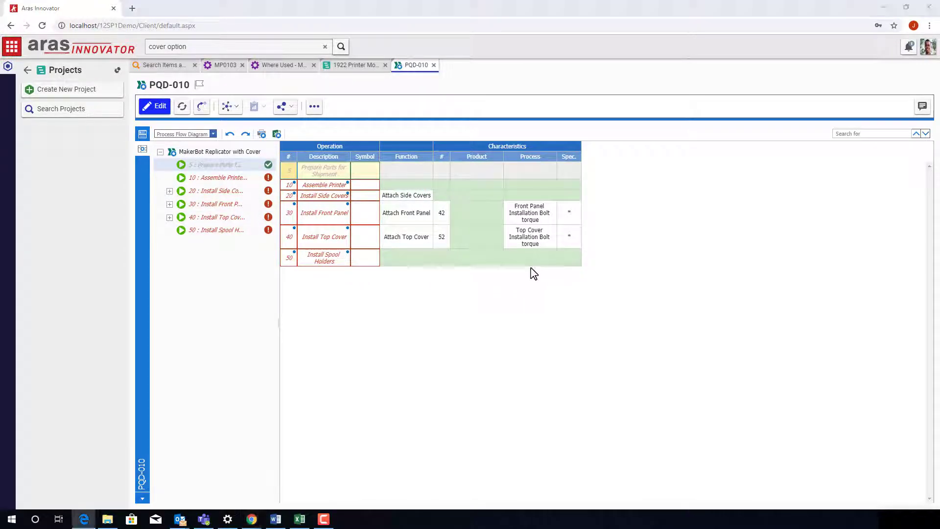
click(213, 134)
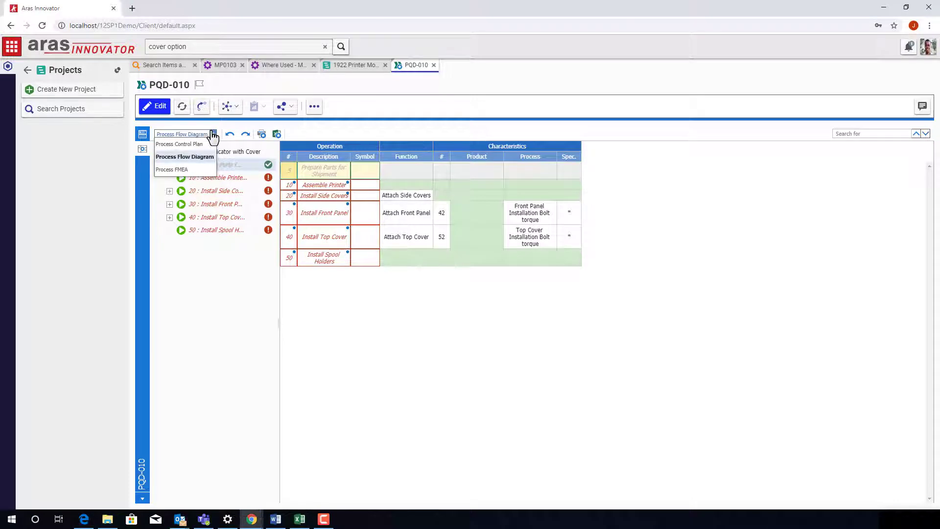
click(208, 170)
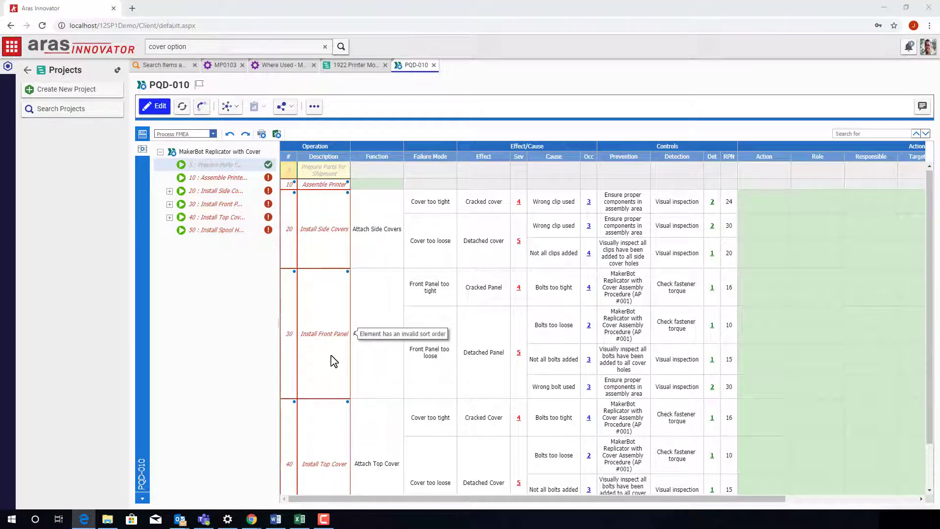
Step: Unlock PQD-010 and accept all candidate operations into its operation tree
click(156, 106)
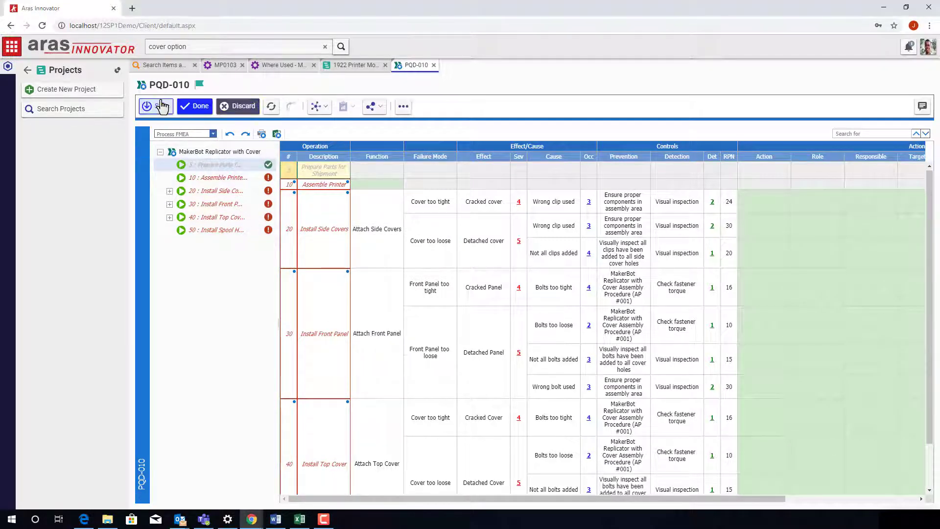
right_click(184, 154)
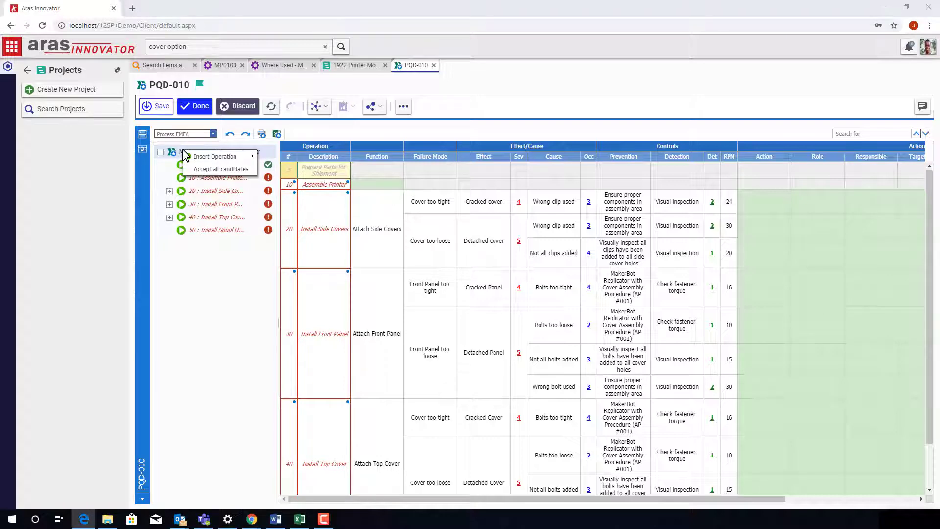
click(220, 169)
scroll(321, 414, down, 2)
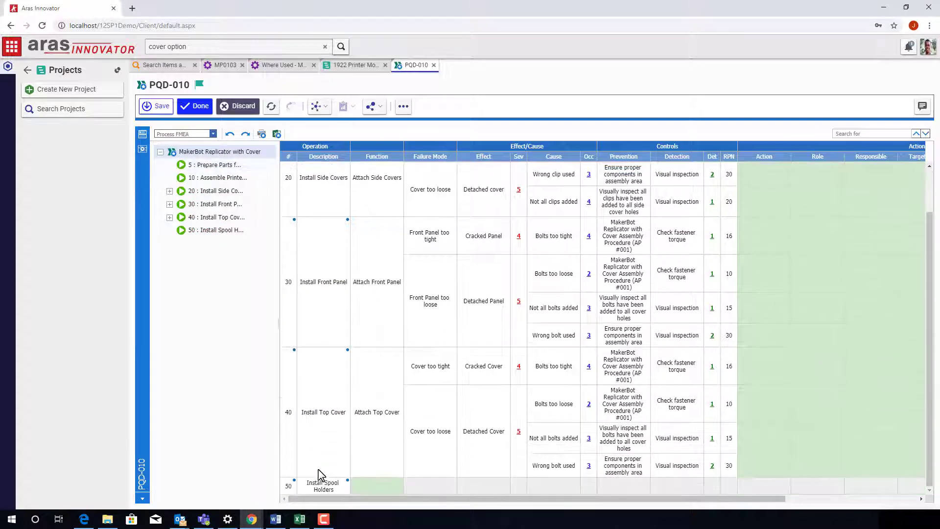
scroll(317, 479, up, 2)
Step: Check PQD-010 in the Process Flow Diagram view, then the Process Control Plan view
click(189, 133)
click(197, 157)
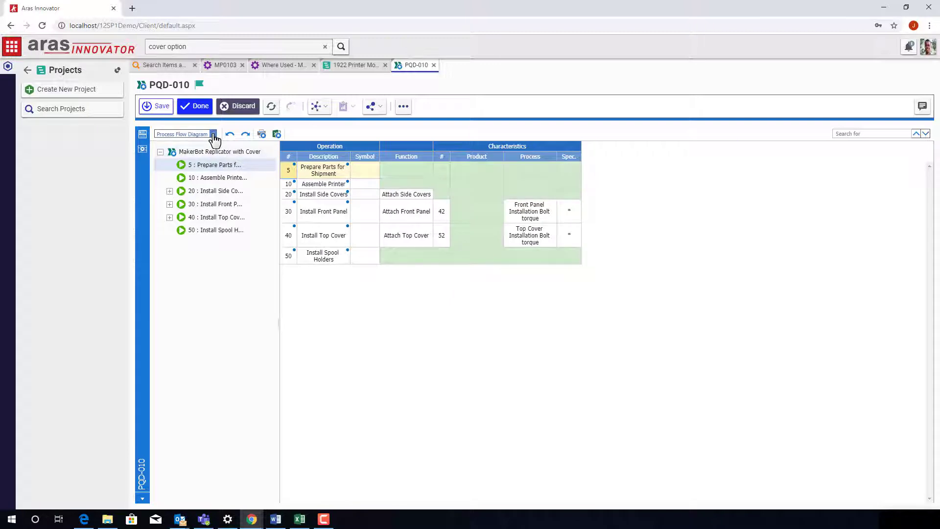
click(213, 134)
click(189, 142)
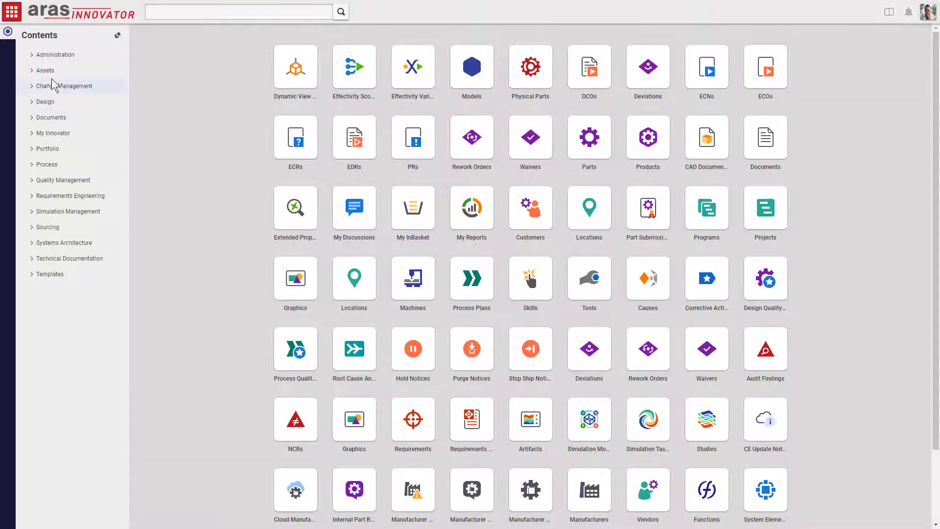
Step: Quick-search Design > Parts for part MP0101
click(43, 102)
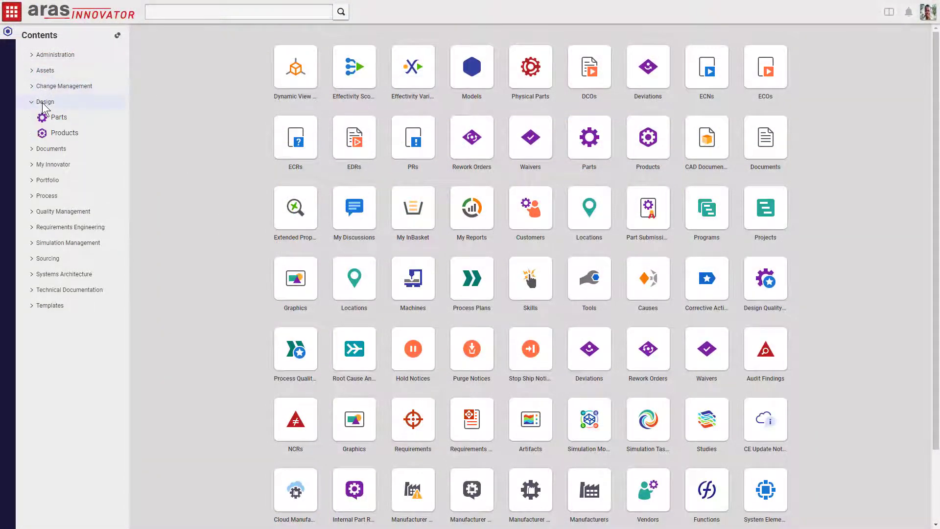
click(54, 118)
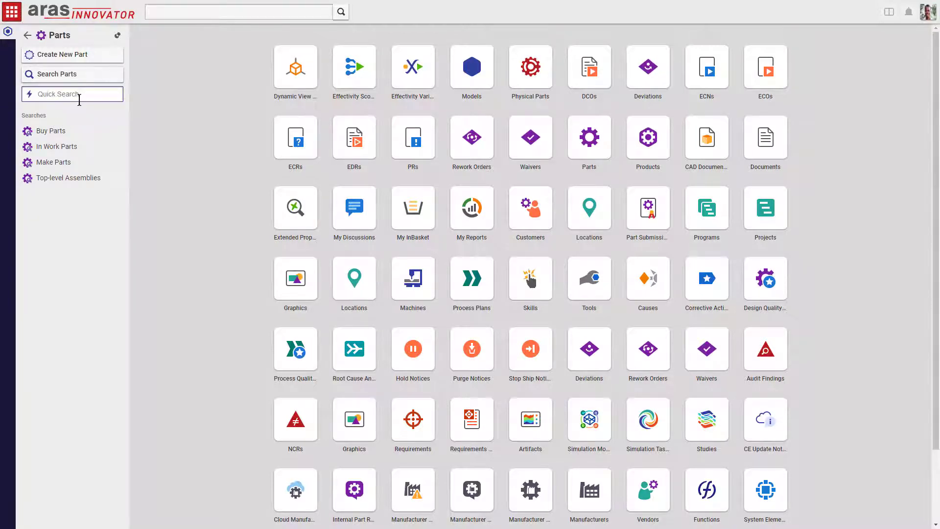
text(MP0101)
key(Return)
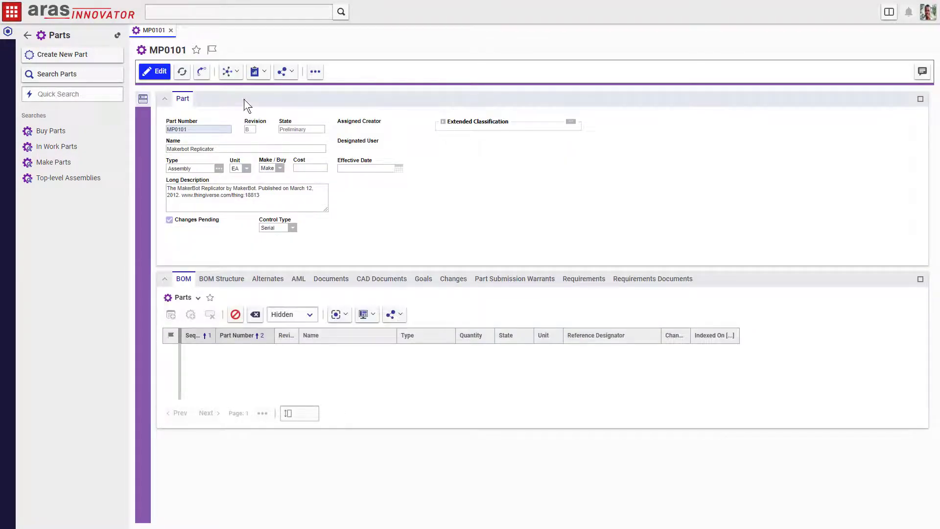
Step: Open revision A of MP0101, the Makerbot Replicator, from its Versions list
click(236, 73)
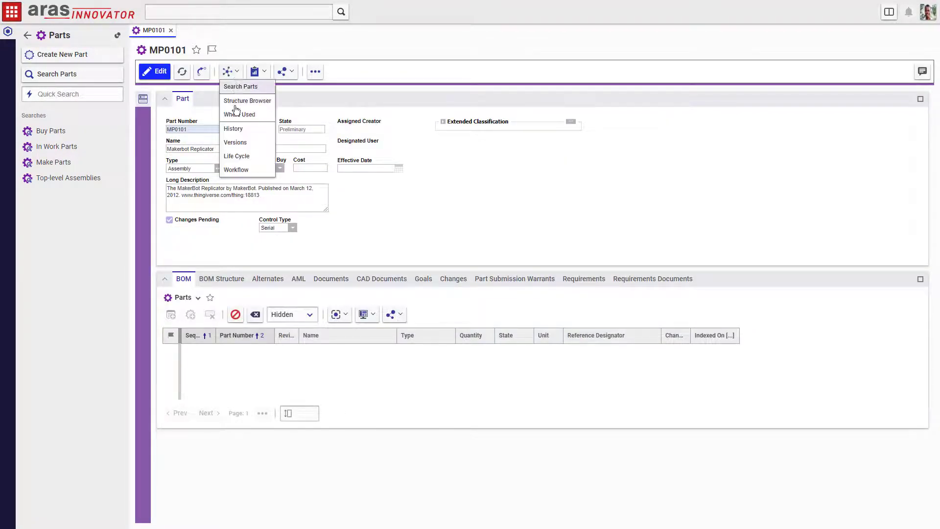
click(237, 142)
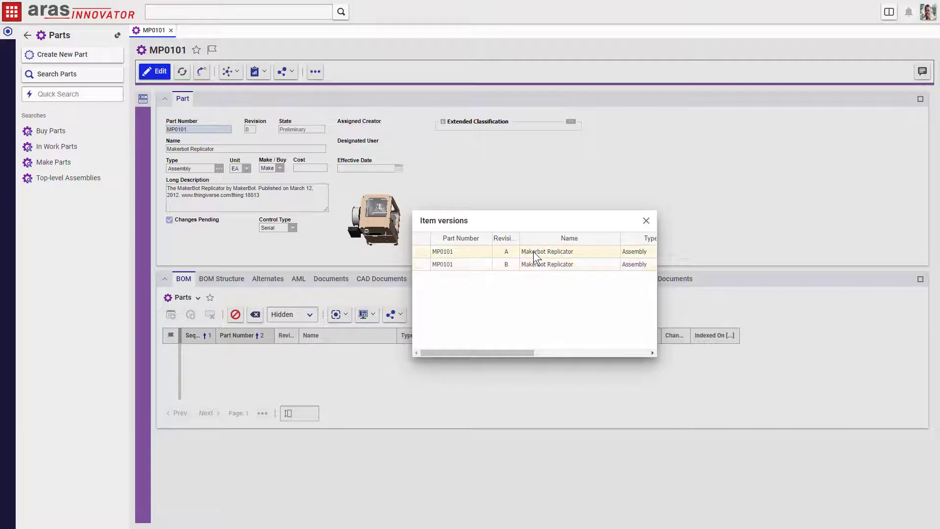
click(533, 251)
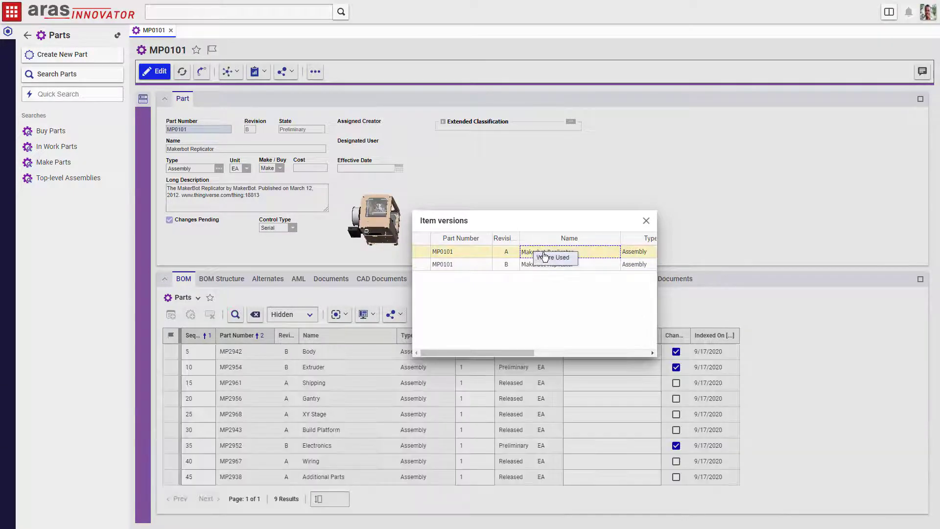
double_click(501, 253)
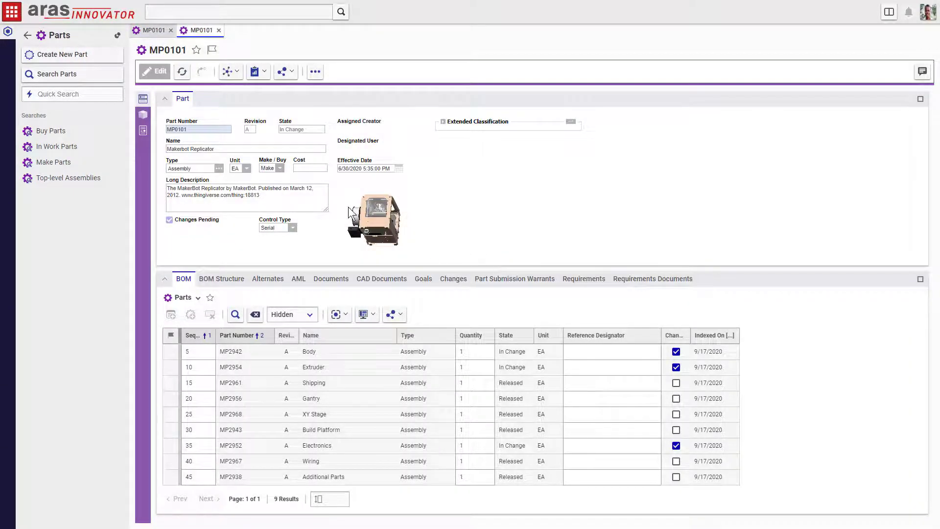
Step: Use Where Used to open physical part MP0101 1000, then its Body component MP2942 10001
click(231, 73)
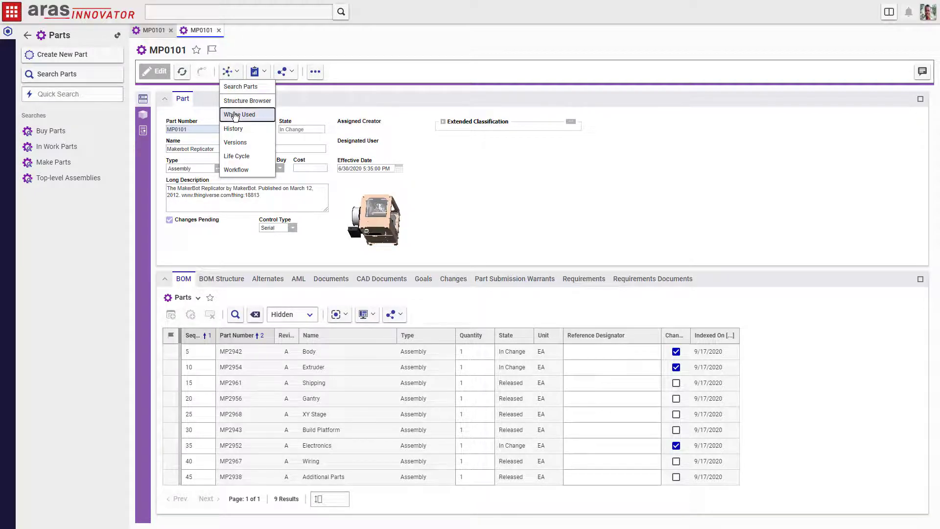
click(236, 116)
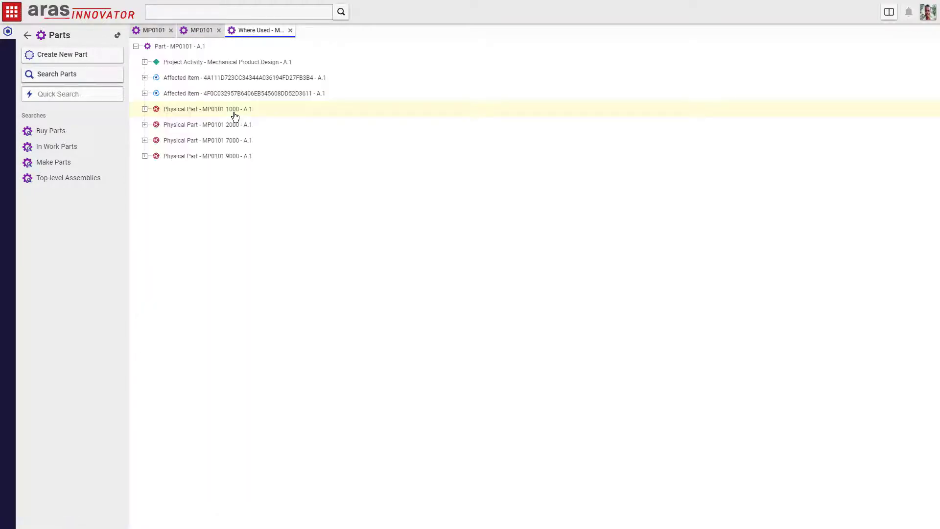
right_click(175, 112)
click(185, 120)
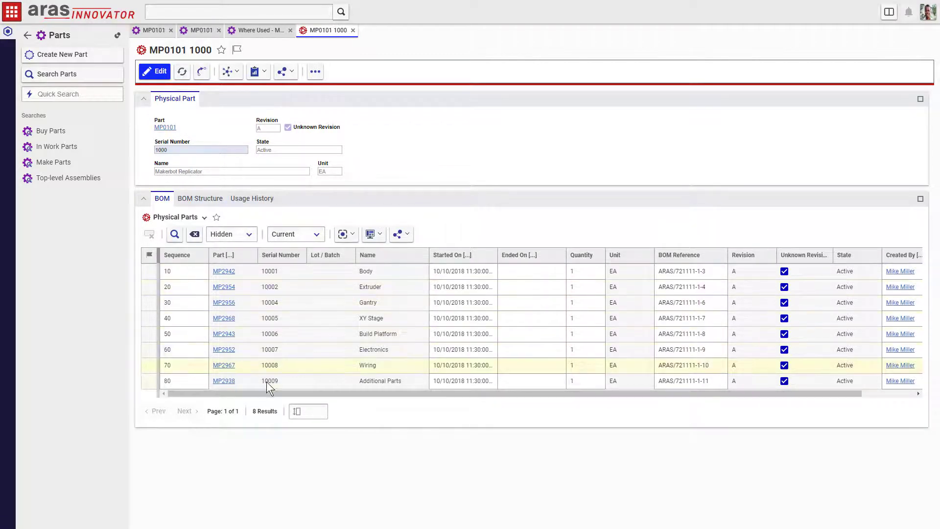
right_click(273, 273)
click(285, 282)
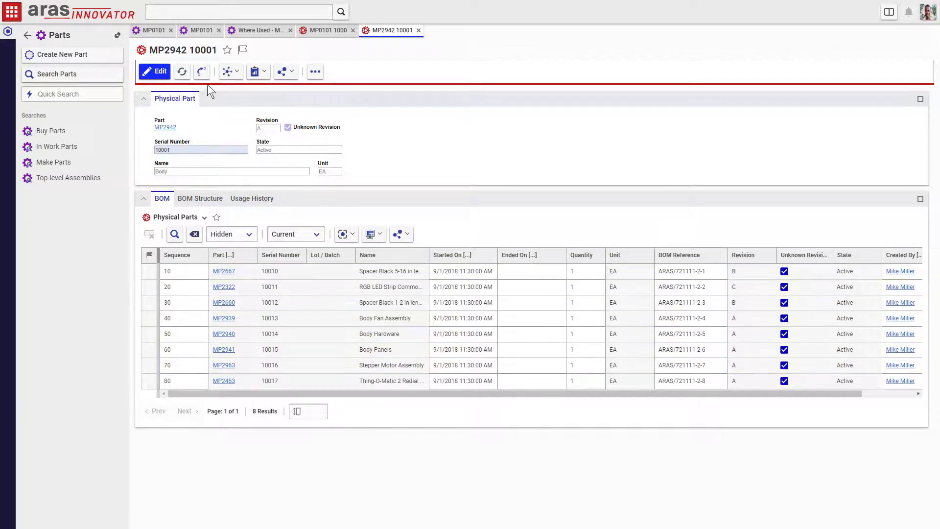
Step: Edit the Body and set today as the end date of the sequence-70 stepper motor row
click(160, 72)
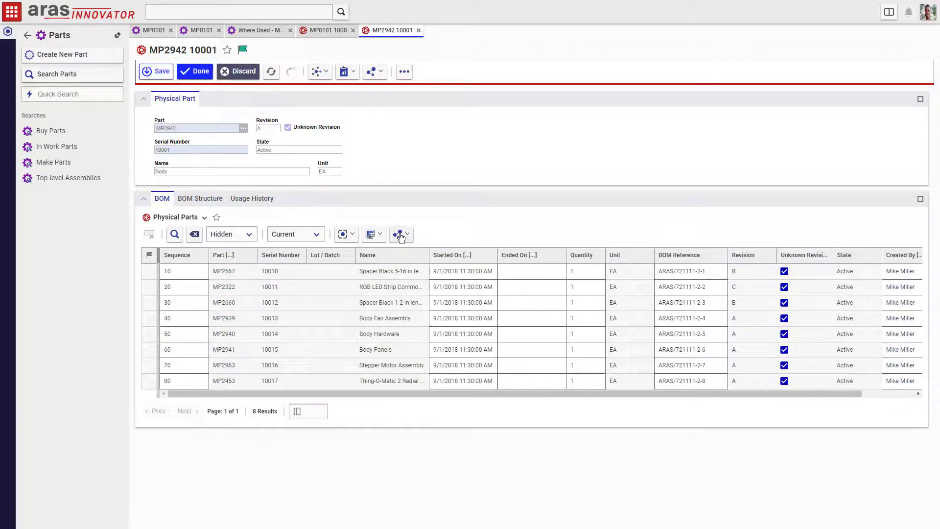
click(523, 367)
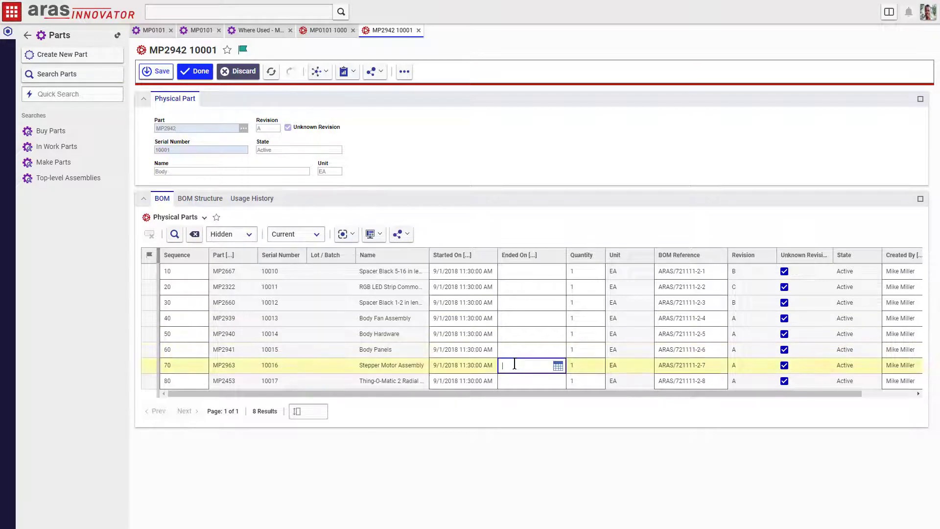
click(558, 367)
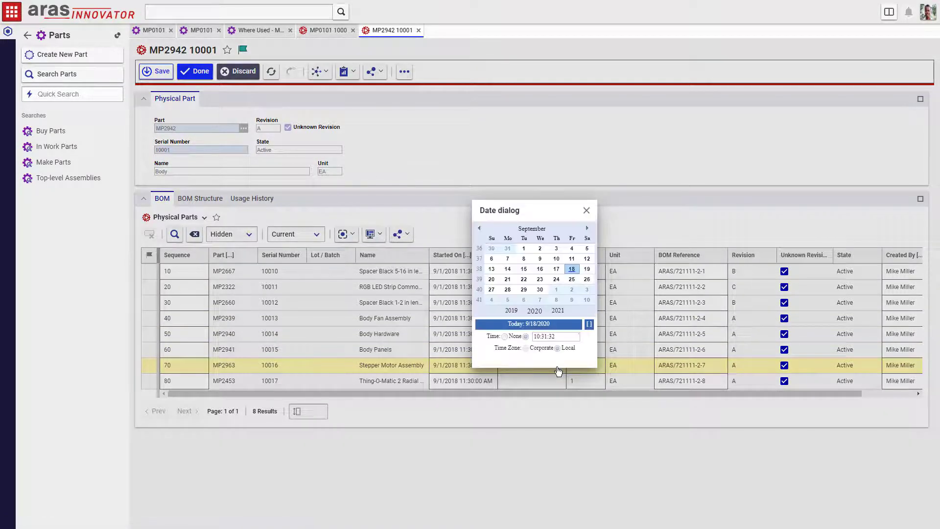
click(526, 327)
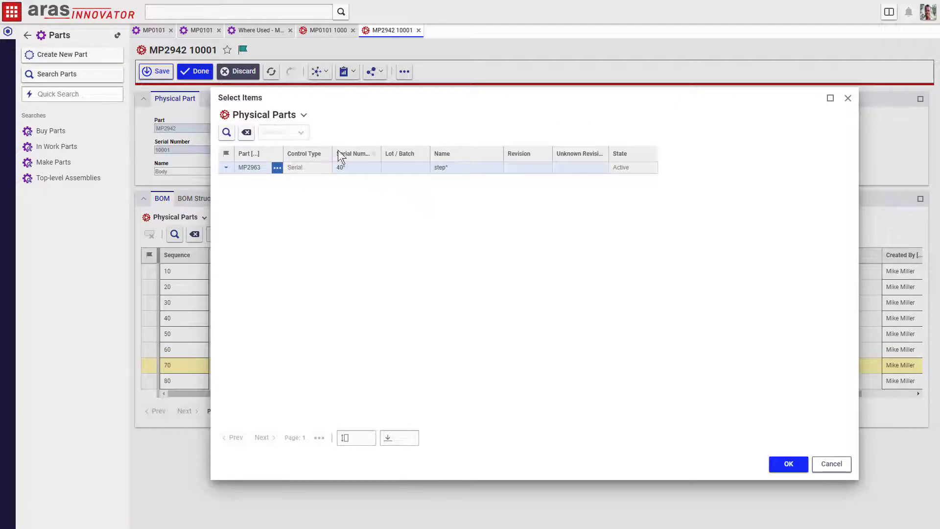
Step: Select stepper motor MP2963 40016 as the replacement and save the BOM
click(226, 132)
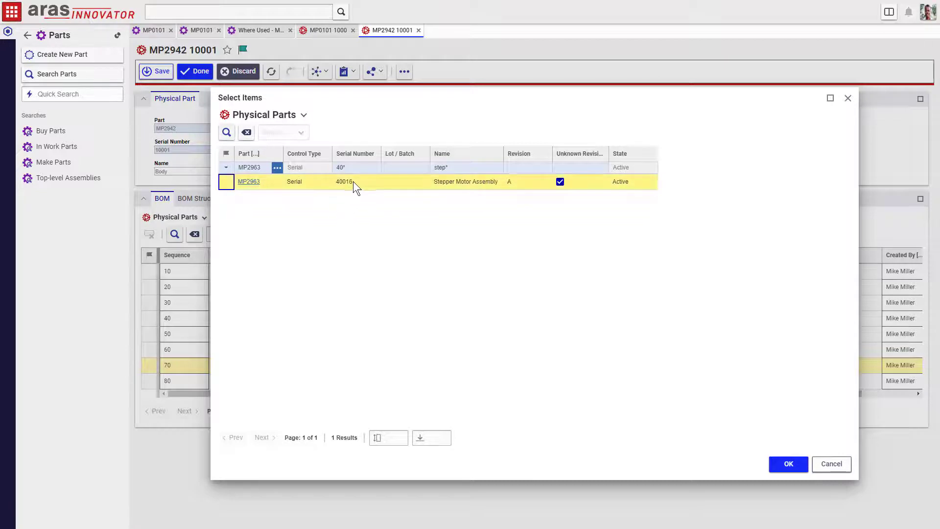
click(785, 463)
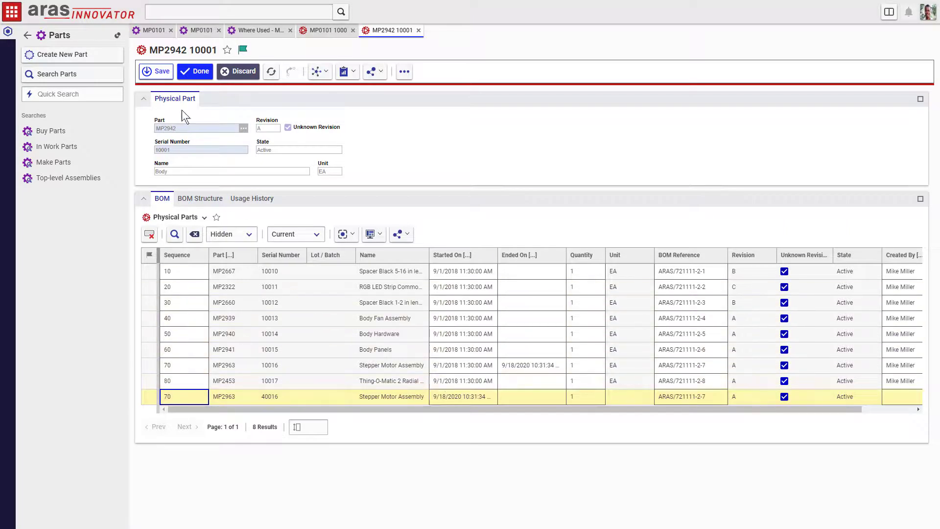
click(164, 74)
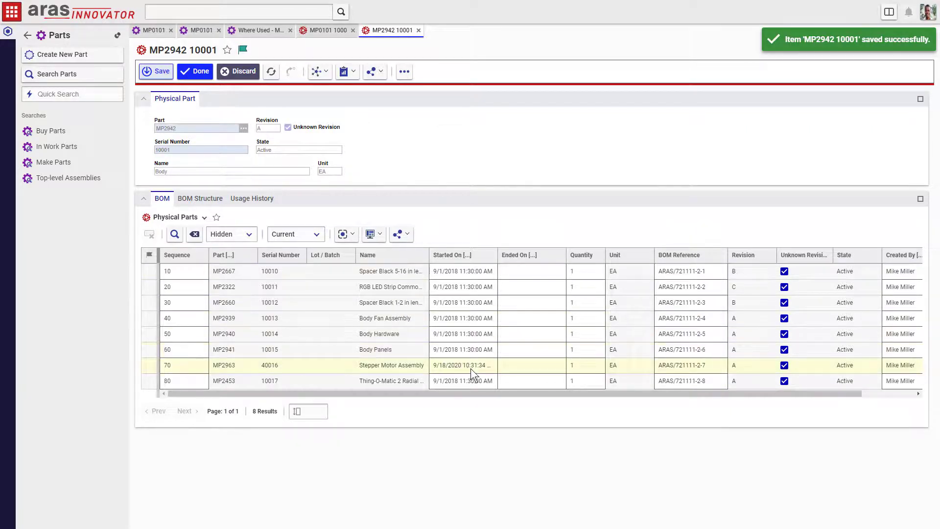
click(317, 235)
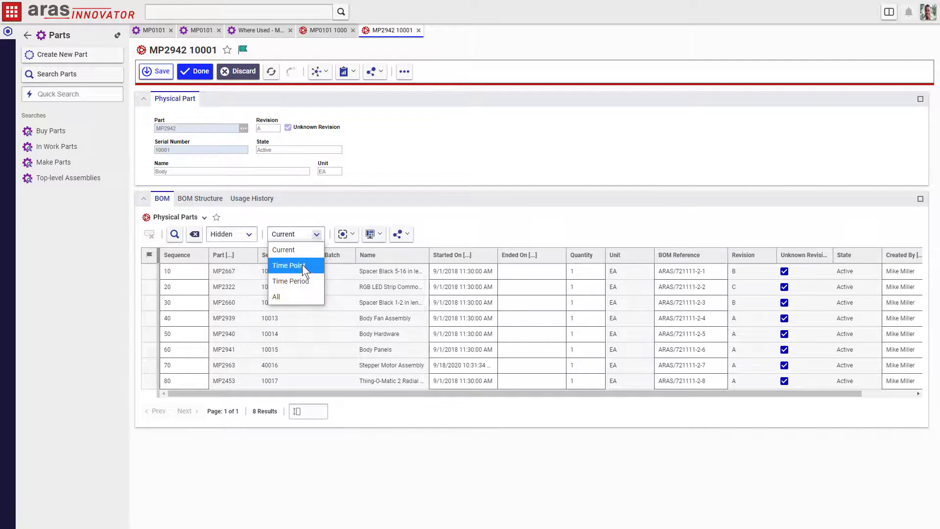
Step: Filter the BOM by All dates, revert to Current, then expand MP2963 in the BOM Structure tree
click(297, 294)
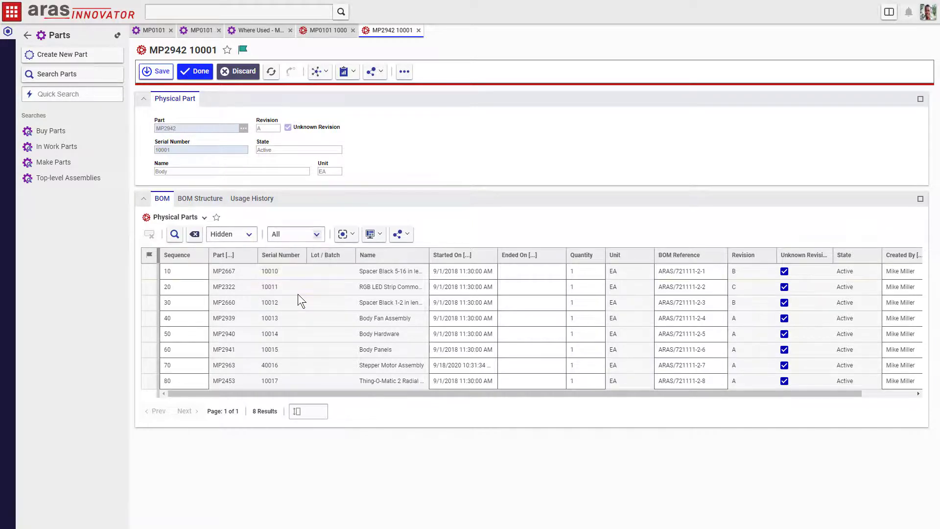
click(178, 238)
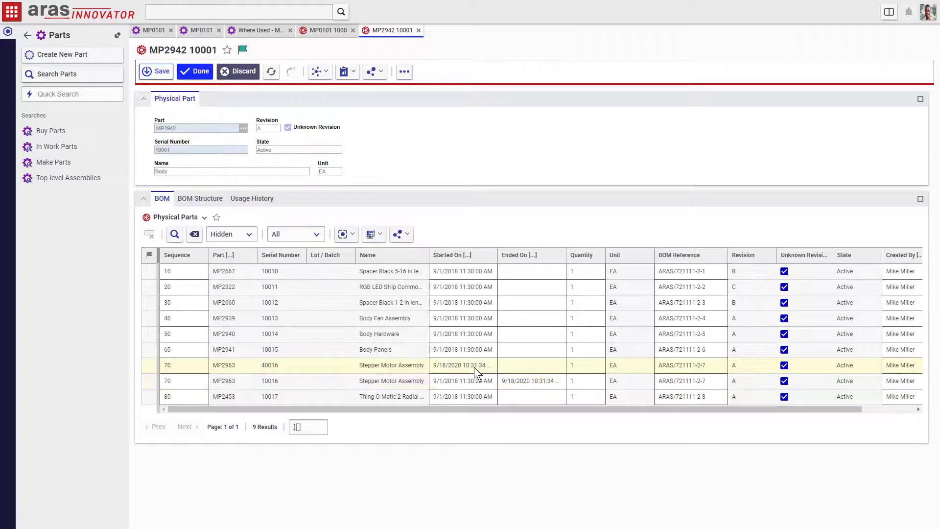
click(317, 234)
click(303, 259)
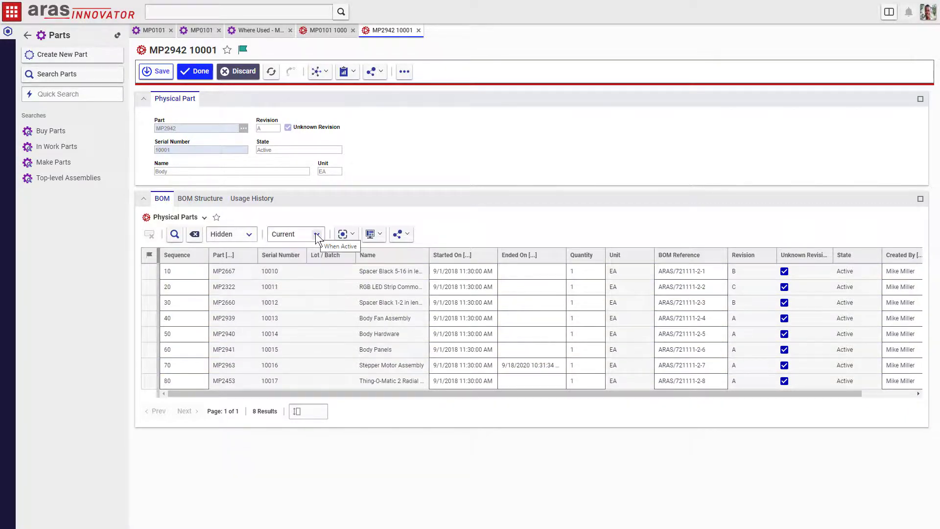
click(181, 236)
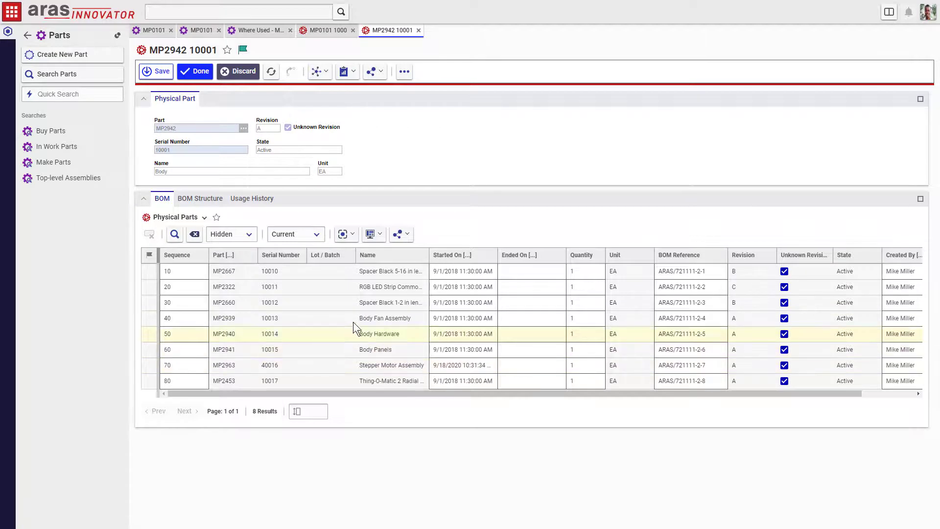
click(220, 204)
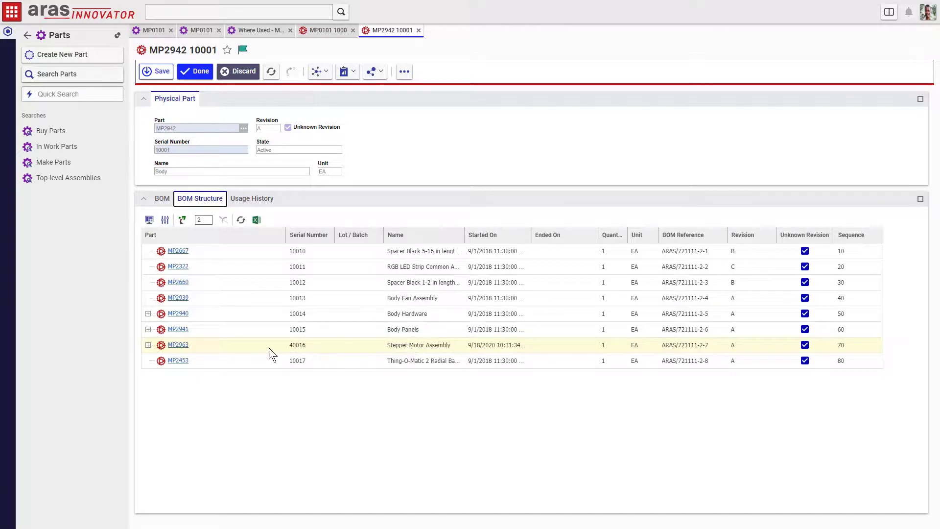
click(148, 346)
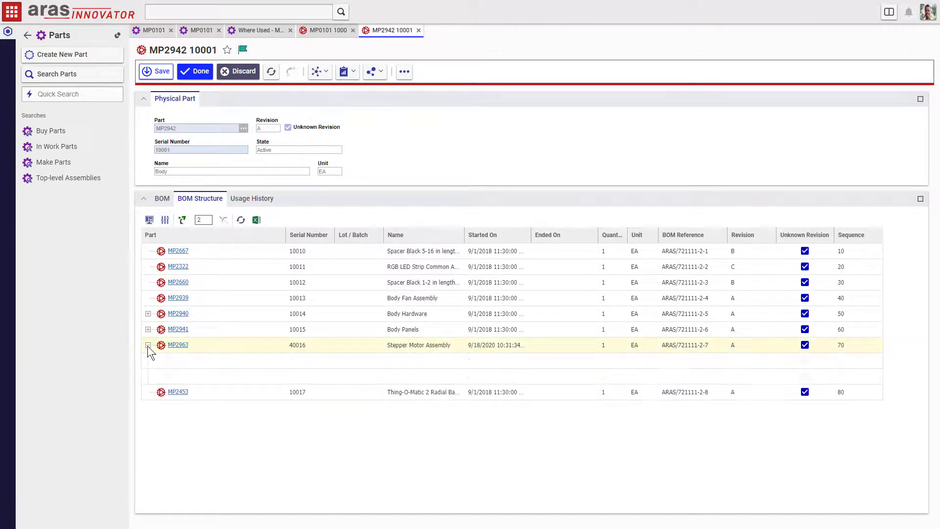